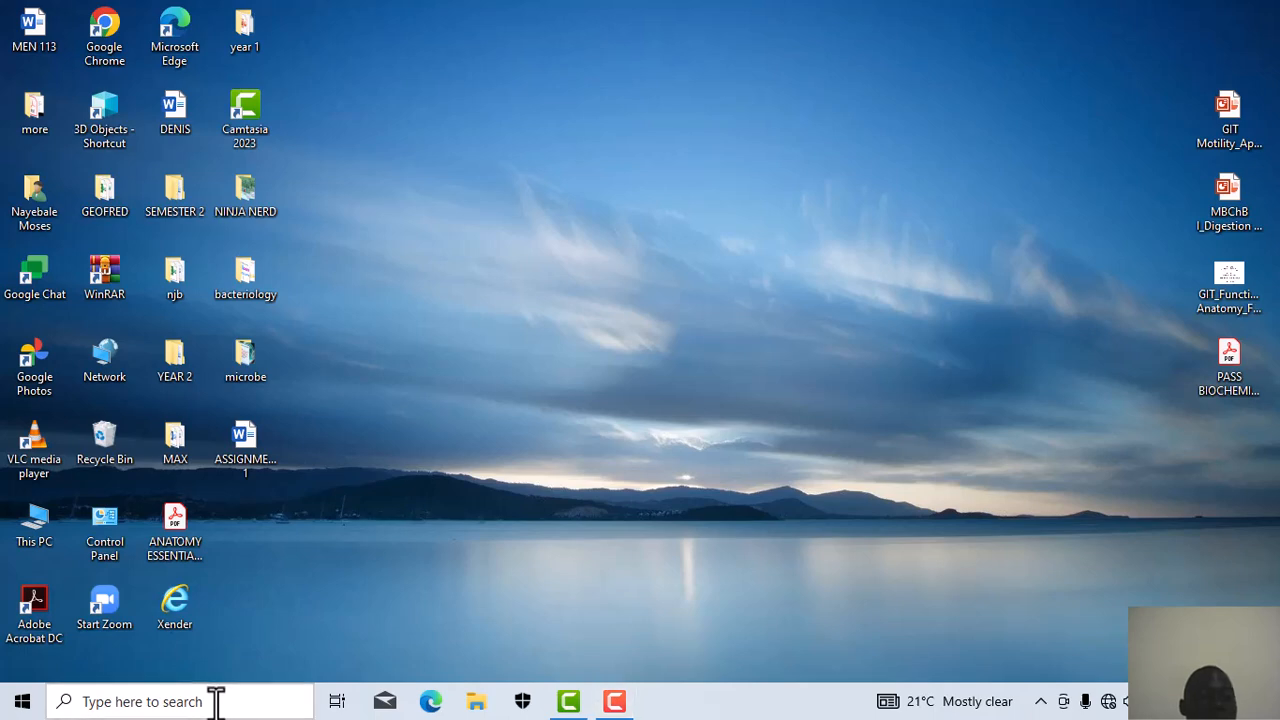
Step: Search Windows for EXCEL from the taskbar search box
{"action": "left_click", "coordinate": [216, 701]}
{"action": "type", "text": "EX"}
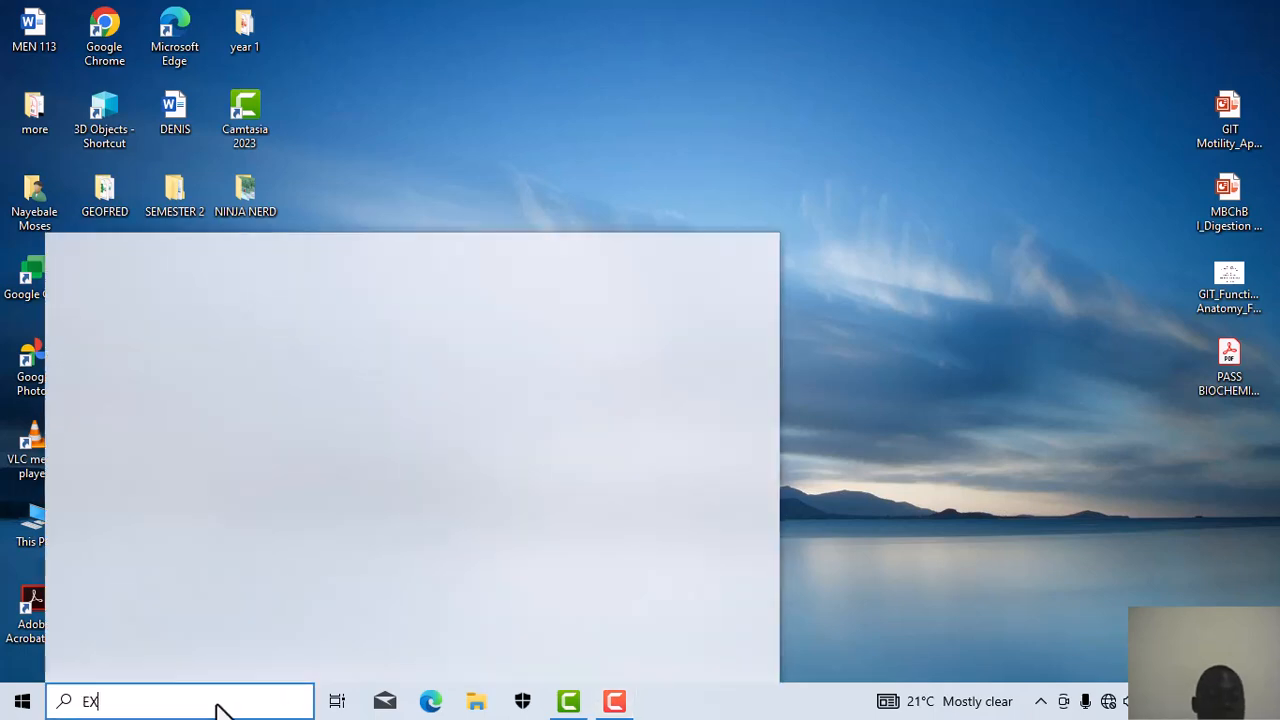
{"action": "type", "text": "CEL"}
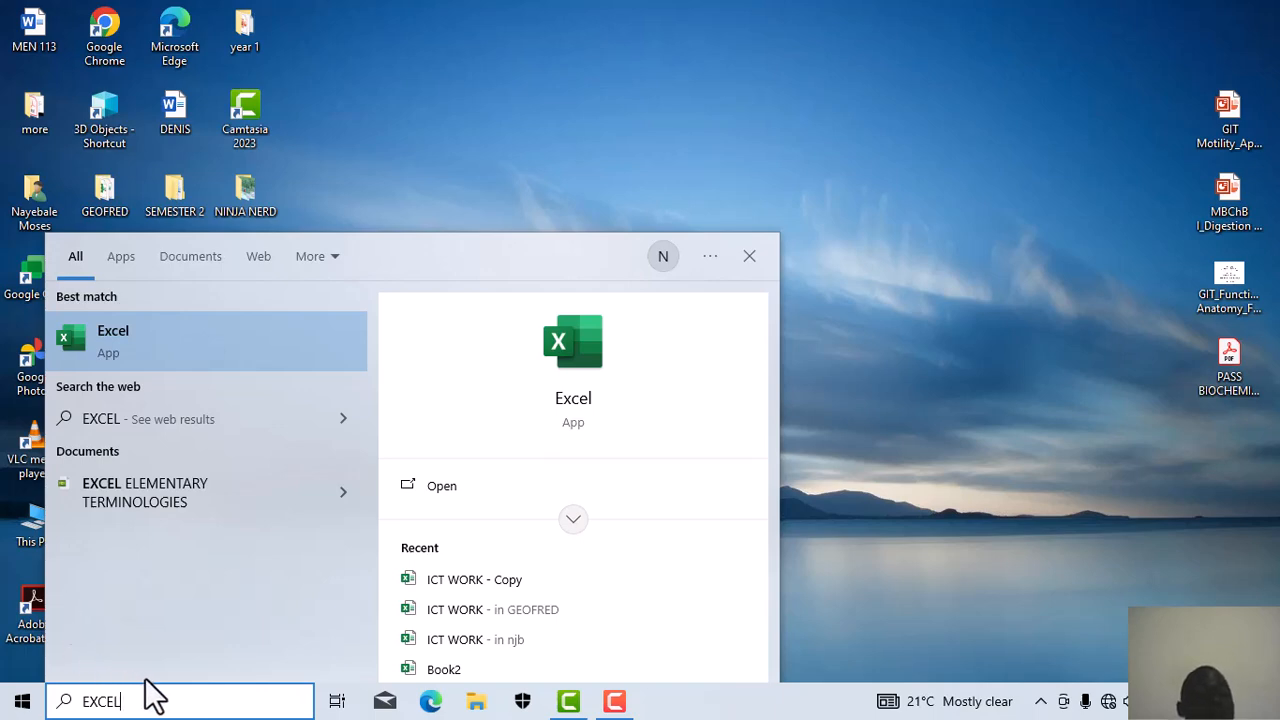
Step: Launch Excel from the search results and create a new blank workbook, Book1
{"action": "left_click", "coordinate": [567, 364]}
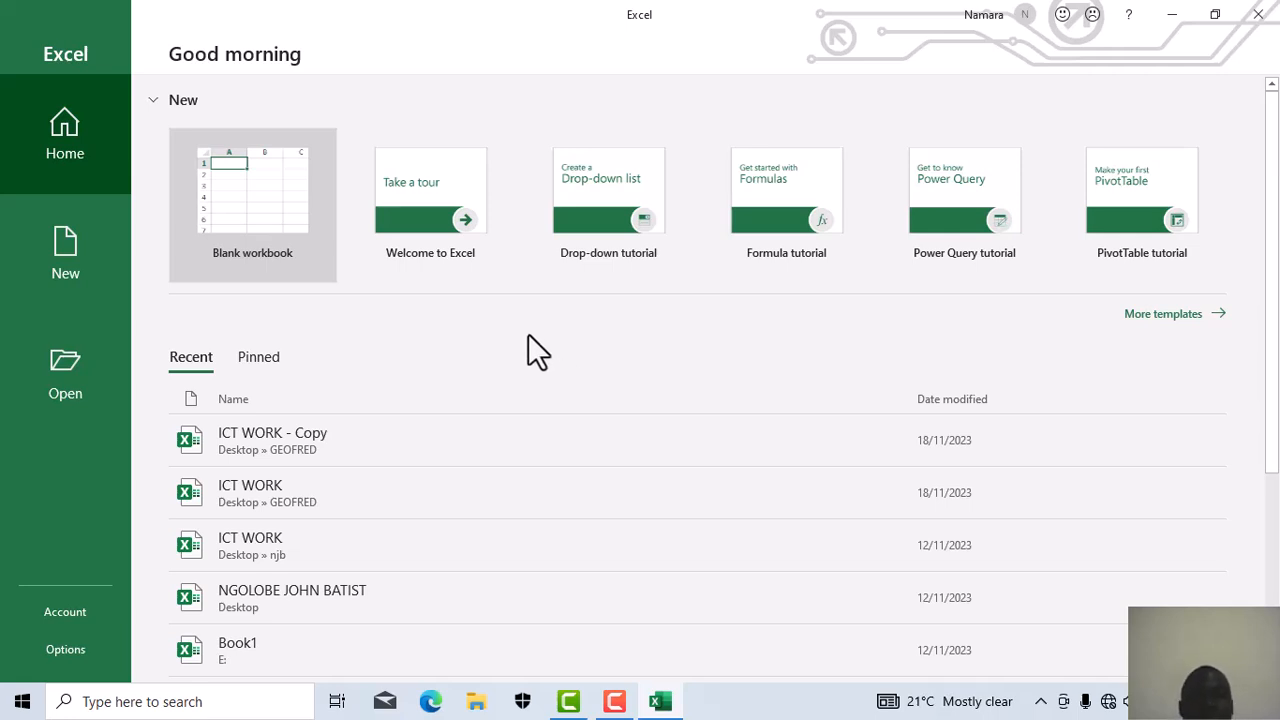
{"action": "left_click", "coordinate": [212, 190]}
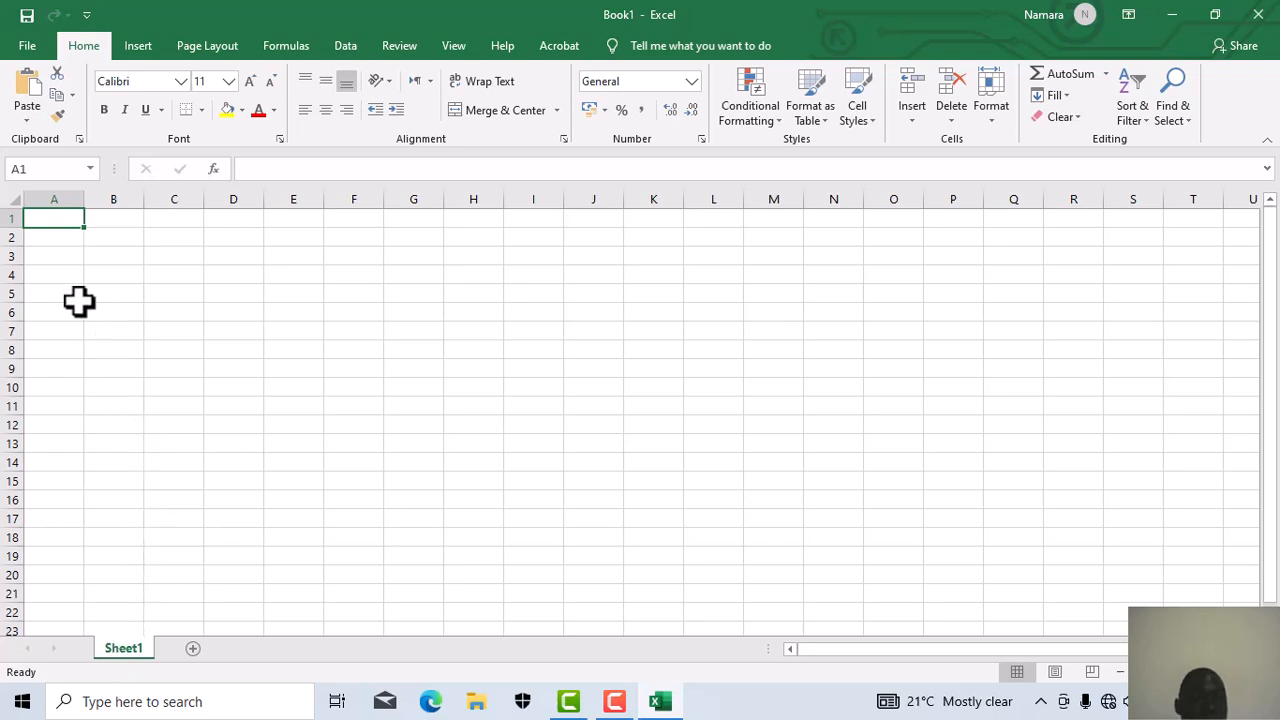
Step: Select rows 1–7 of Sheet1, paste the student marks table and accept the size-mismatch prompt
{"action": "left_click", "coordinate": [41, 237]}
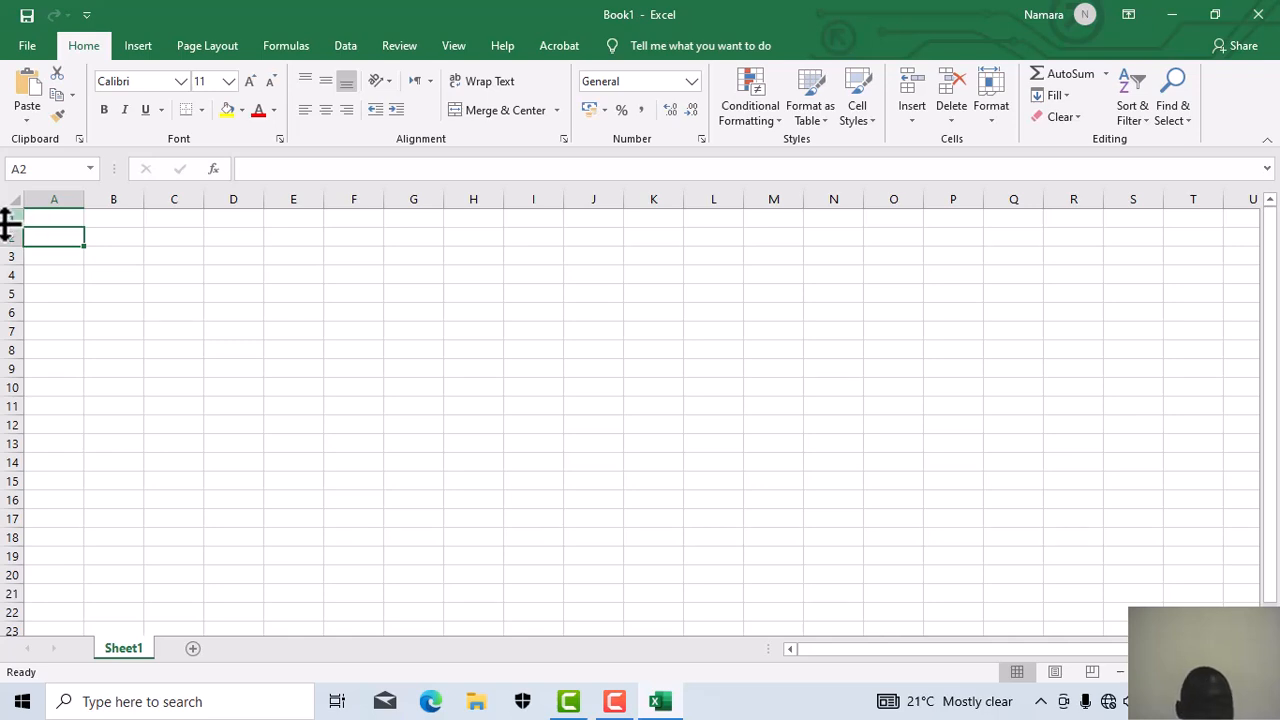
{"action": "left_click_drag", "start_coordinate": [6, 224], "coordinate": [10, 340]}
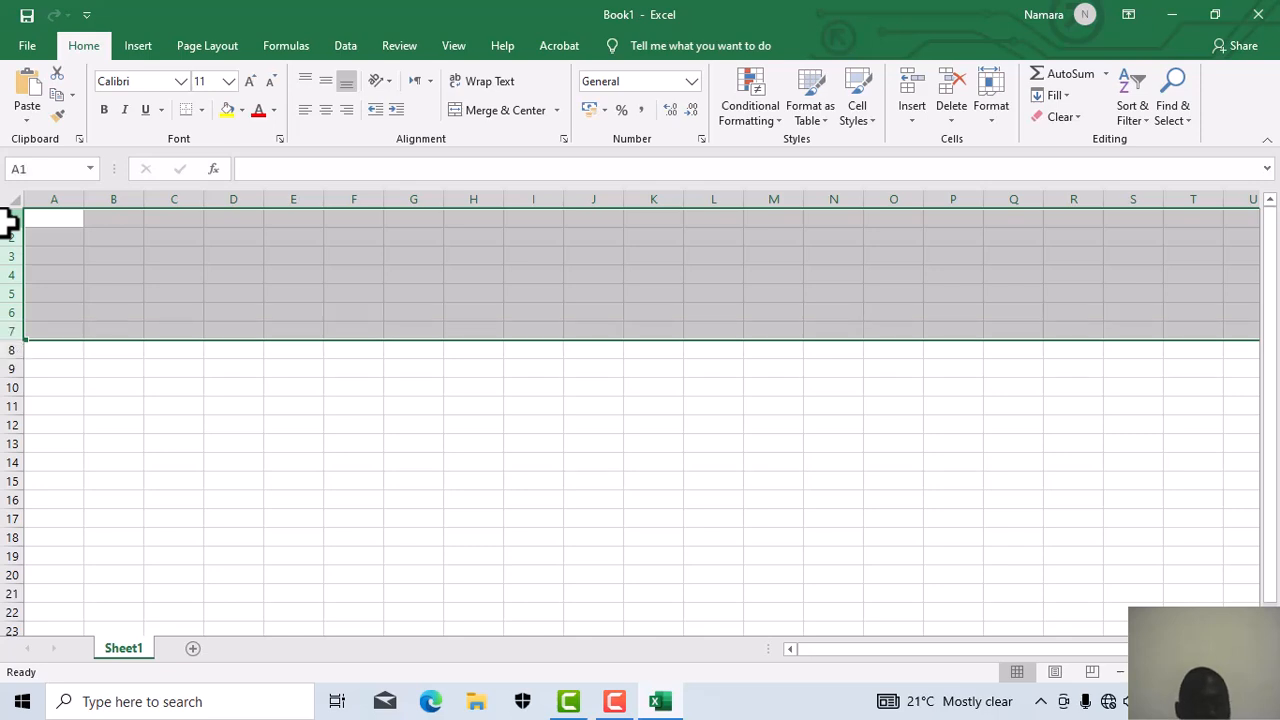
{"action": "key", "text": "ctrl+p"}
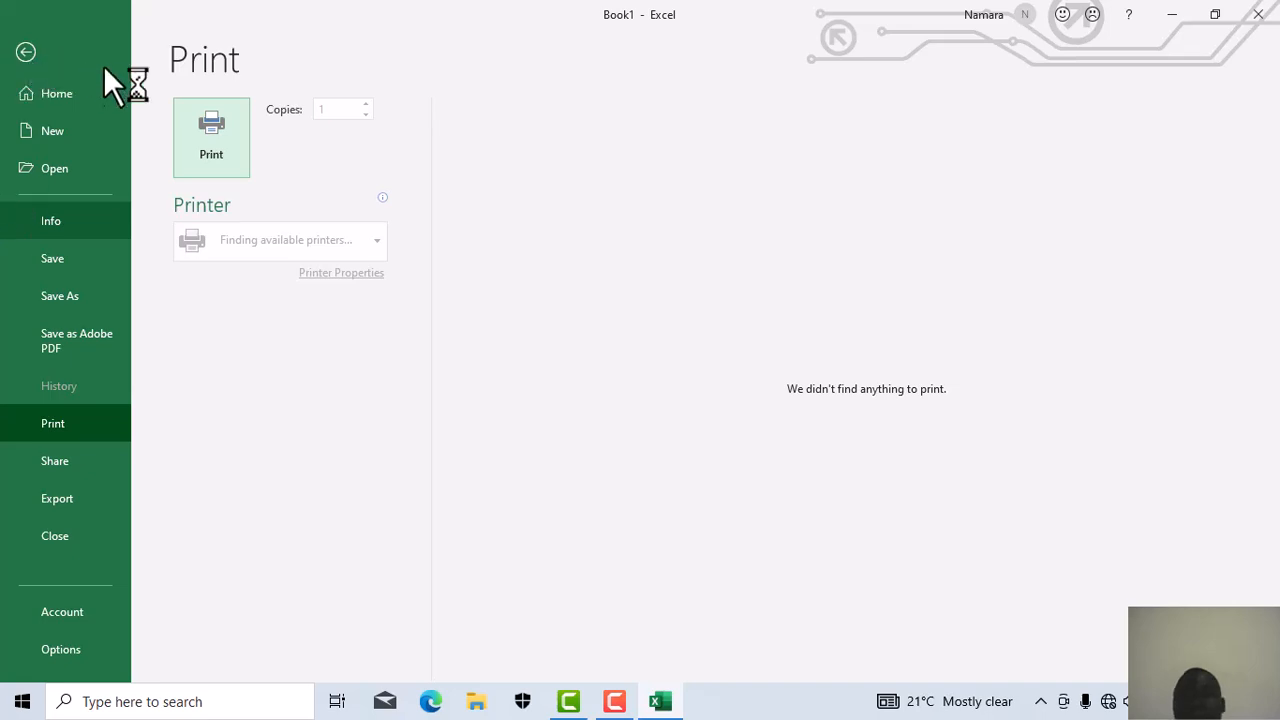
{"action": "left_click", "coordinate": [23, 44]}
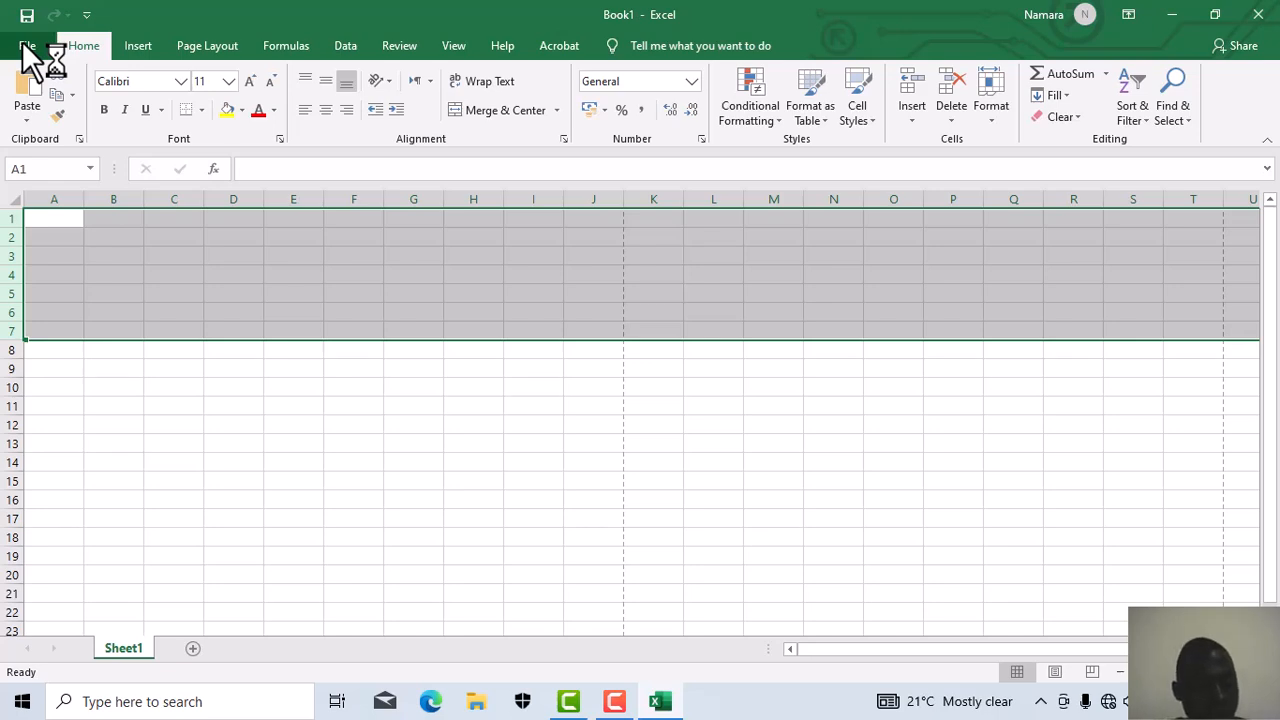
{"action": "key", "text": "ctrl+v"}
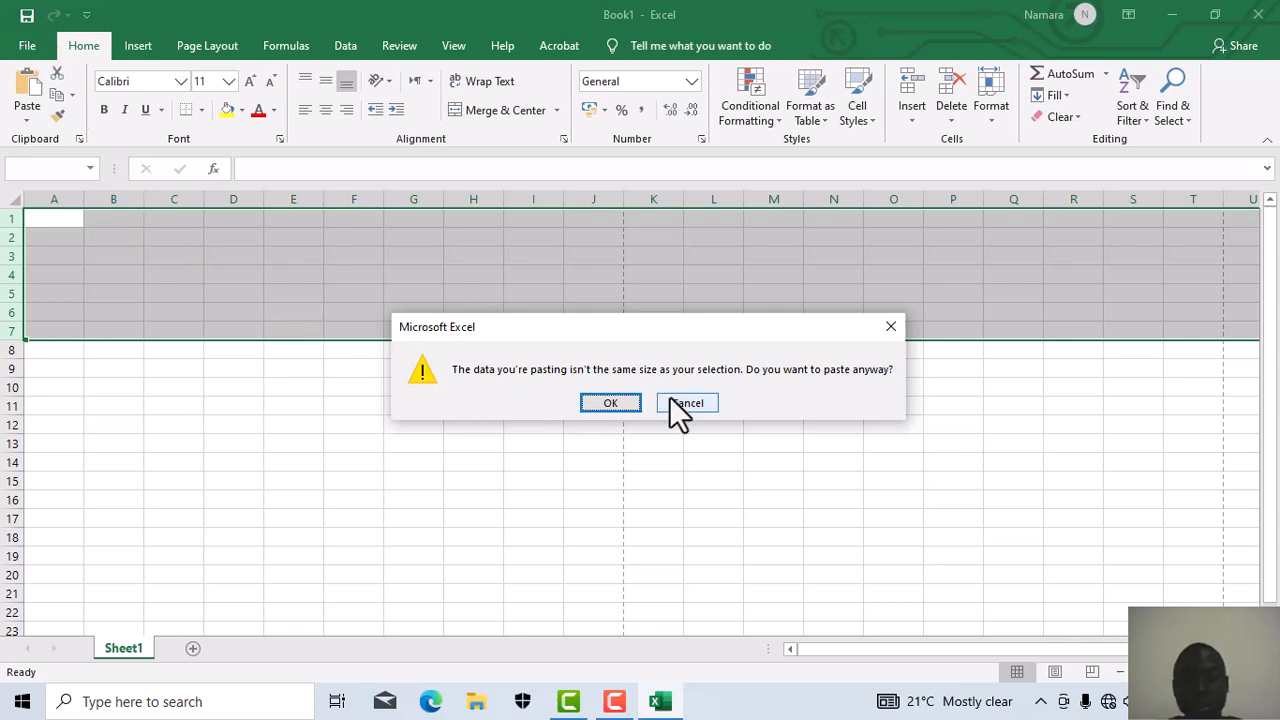
{"action": "left_click", "coordinate": [618, 402]}
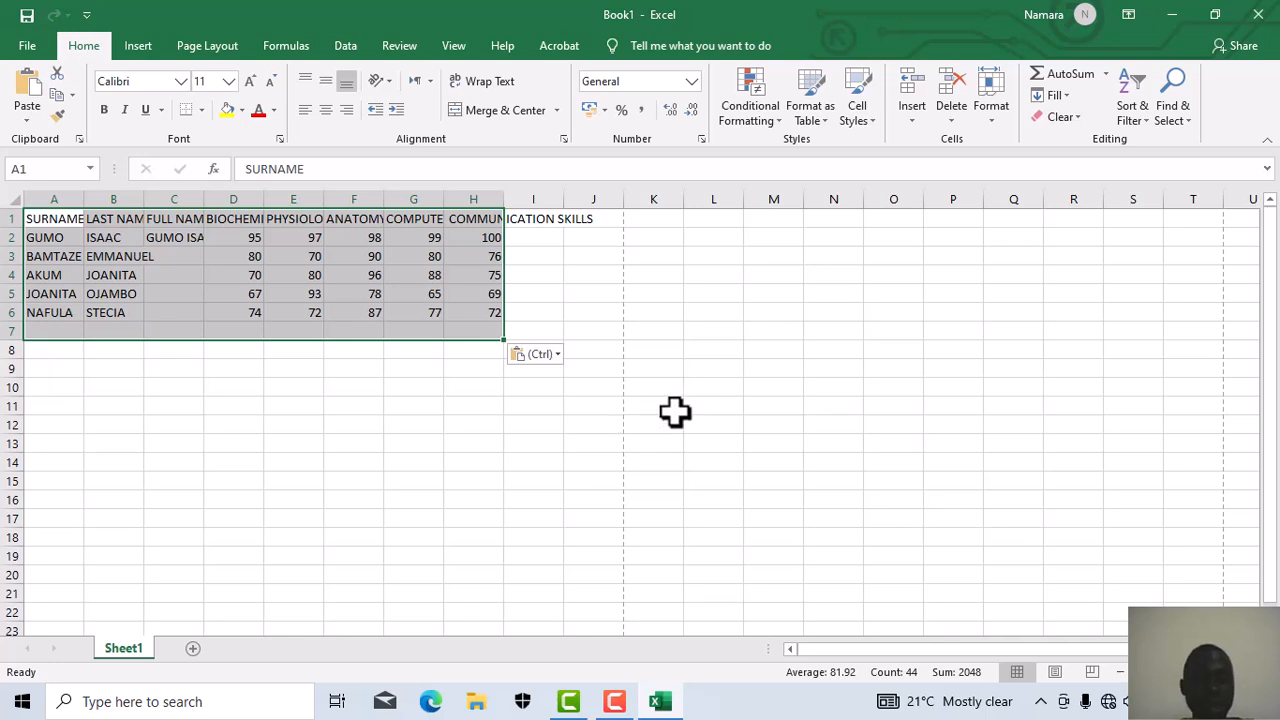
Step: AutoFit columns H, C and B, and clear the sample full name from C2
{"action": "double_click", "coordinate": [503, 201]}
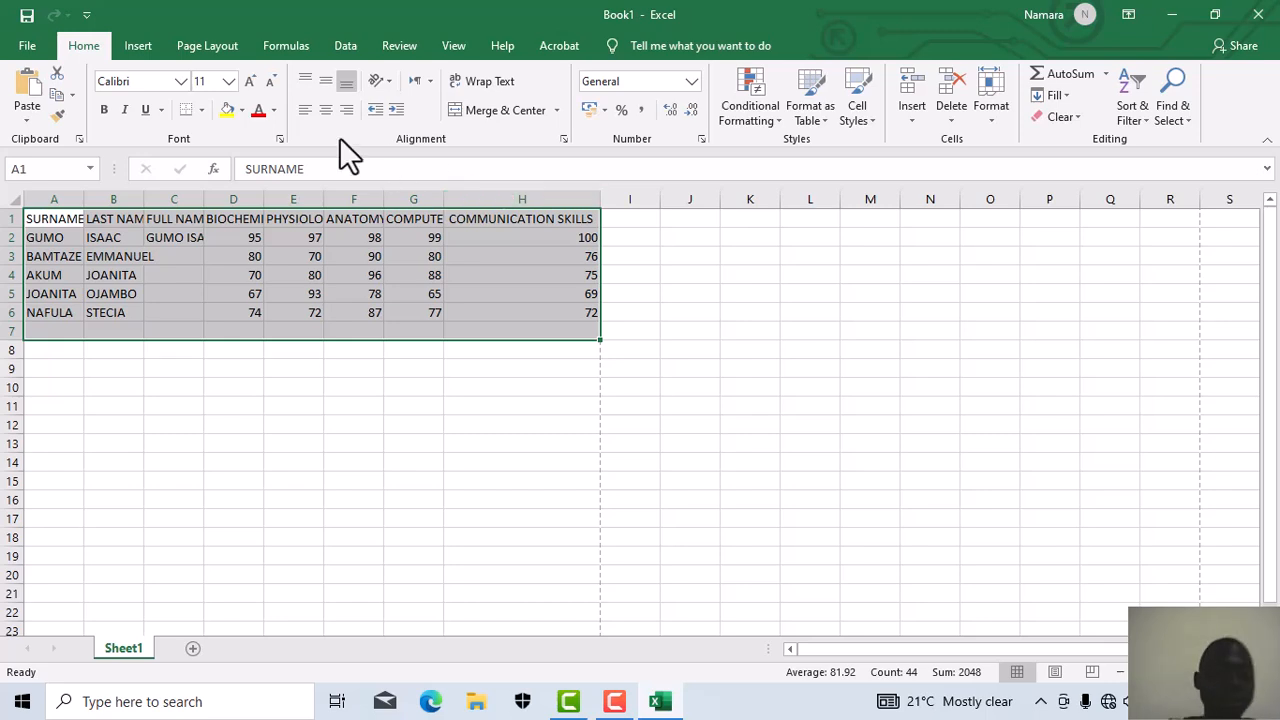
{"action": "double_click", "coordinate": [204, 199]}
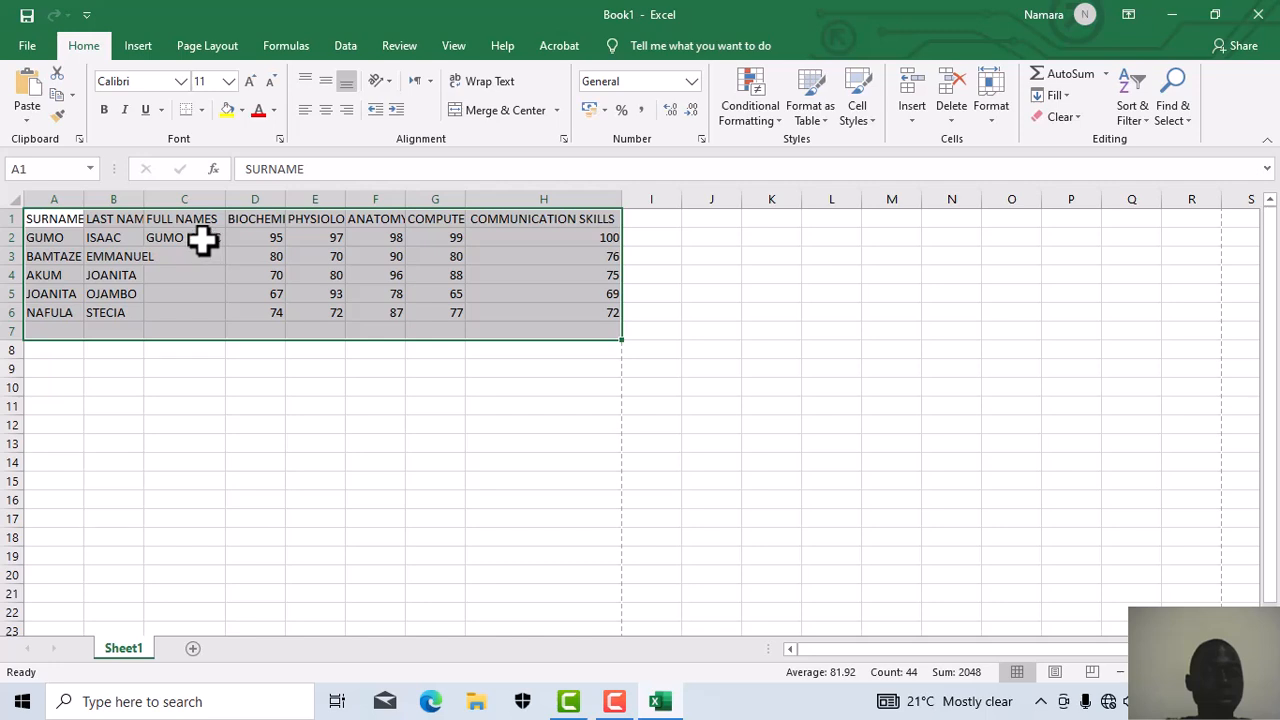
{"action": "left_click", "coordinate": [203, 240]}
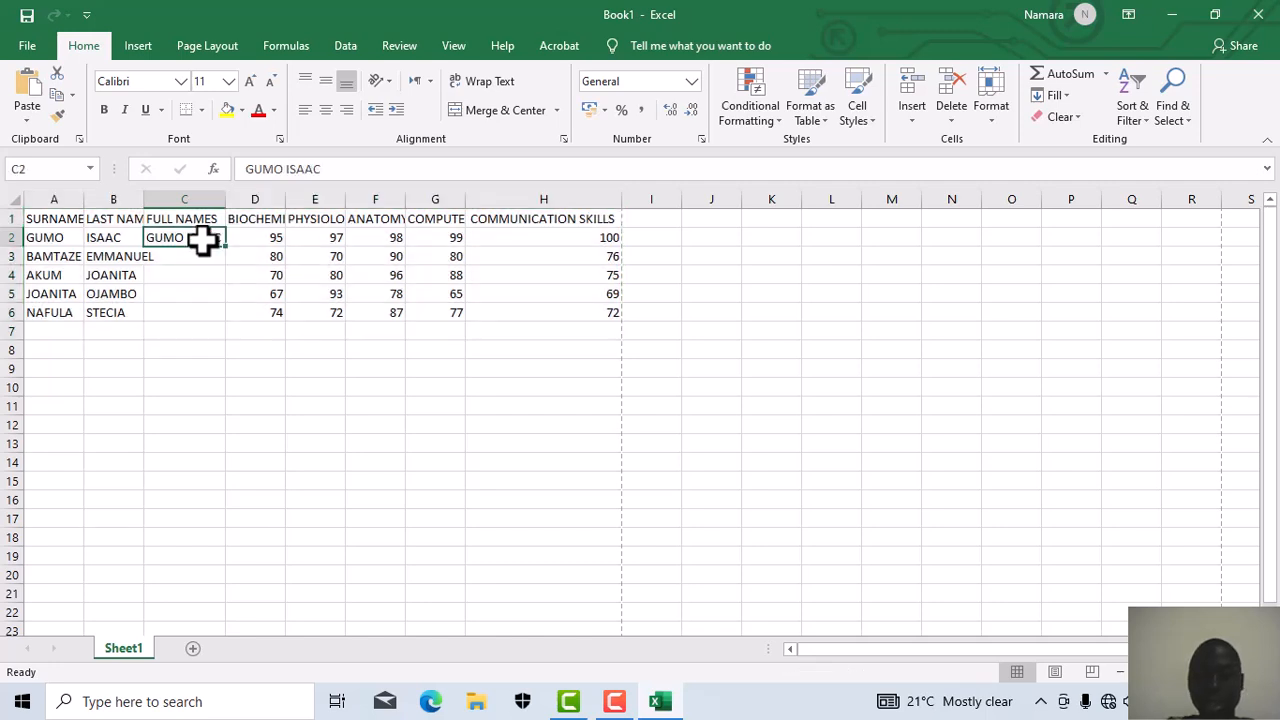
{"action": "key", "text": "BackSpace"}
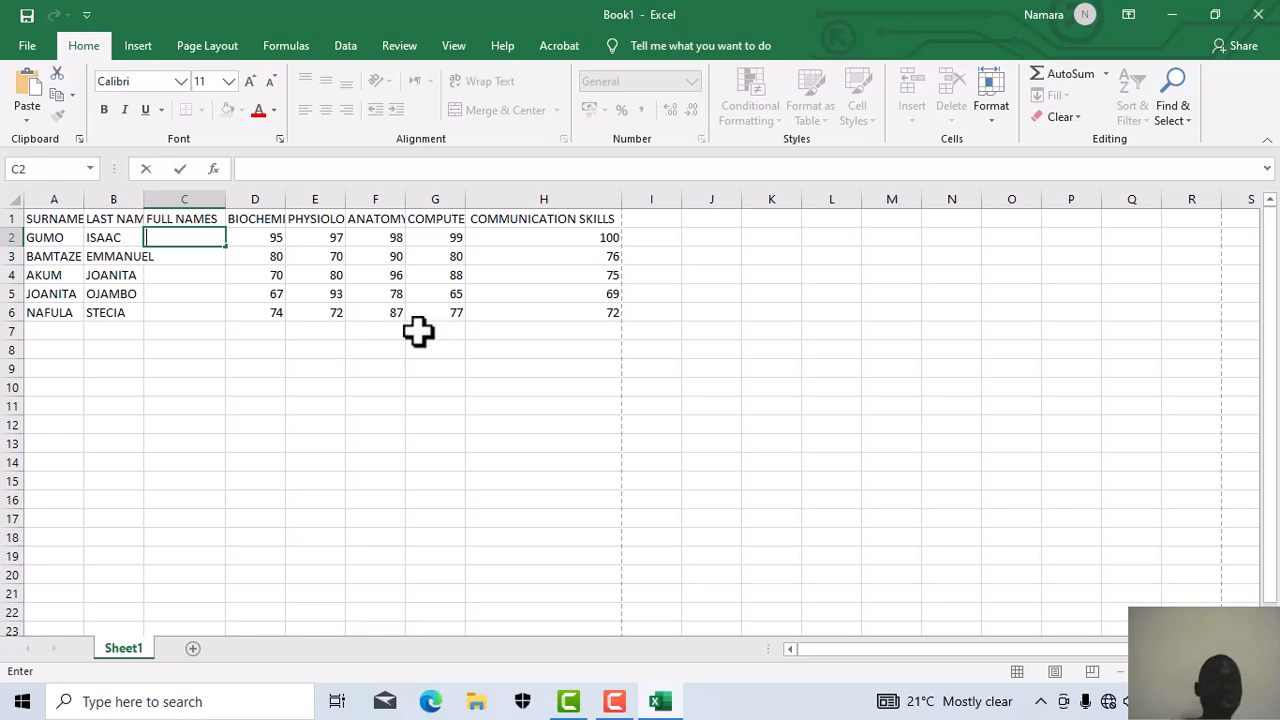
{"action": "left_click", "coordinate": [143, 195]}
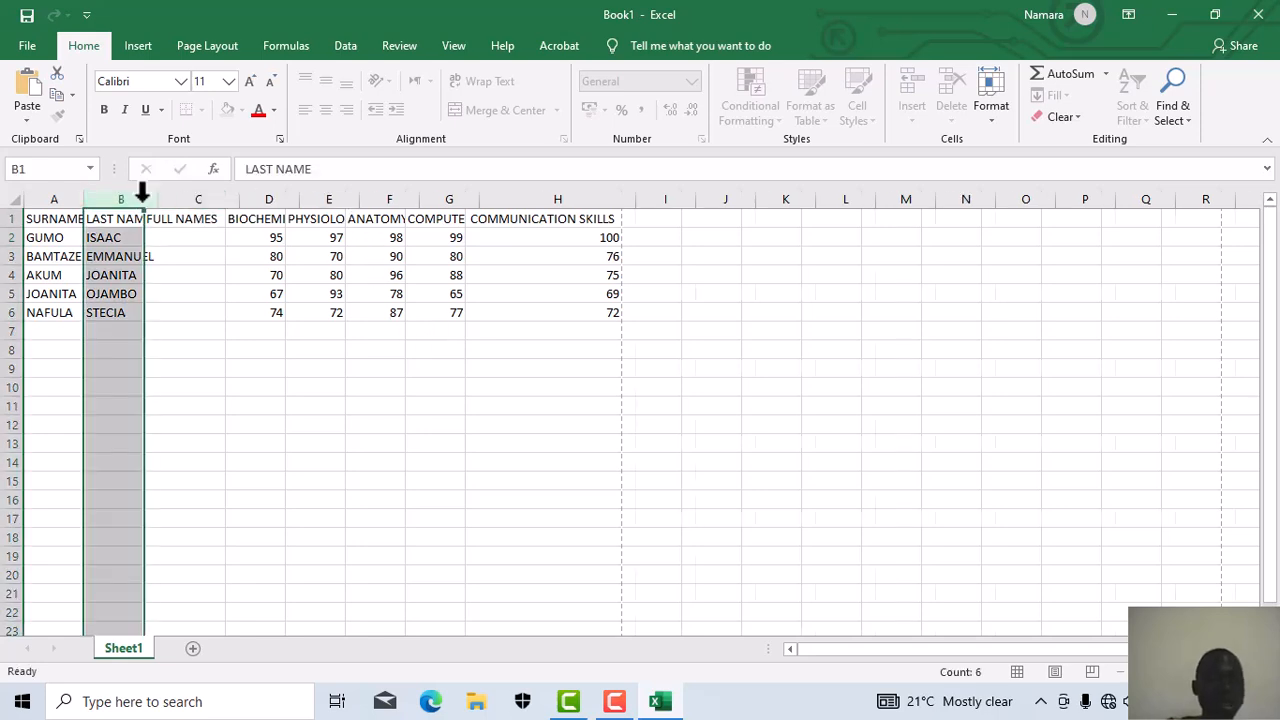
{"action": "double_click", "coordinate": [143, 198]}
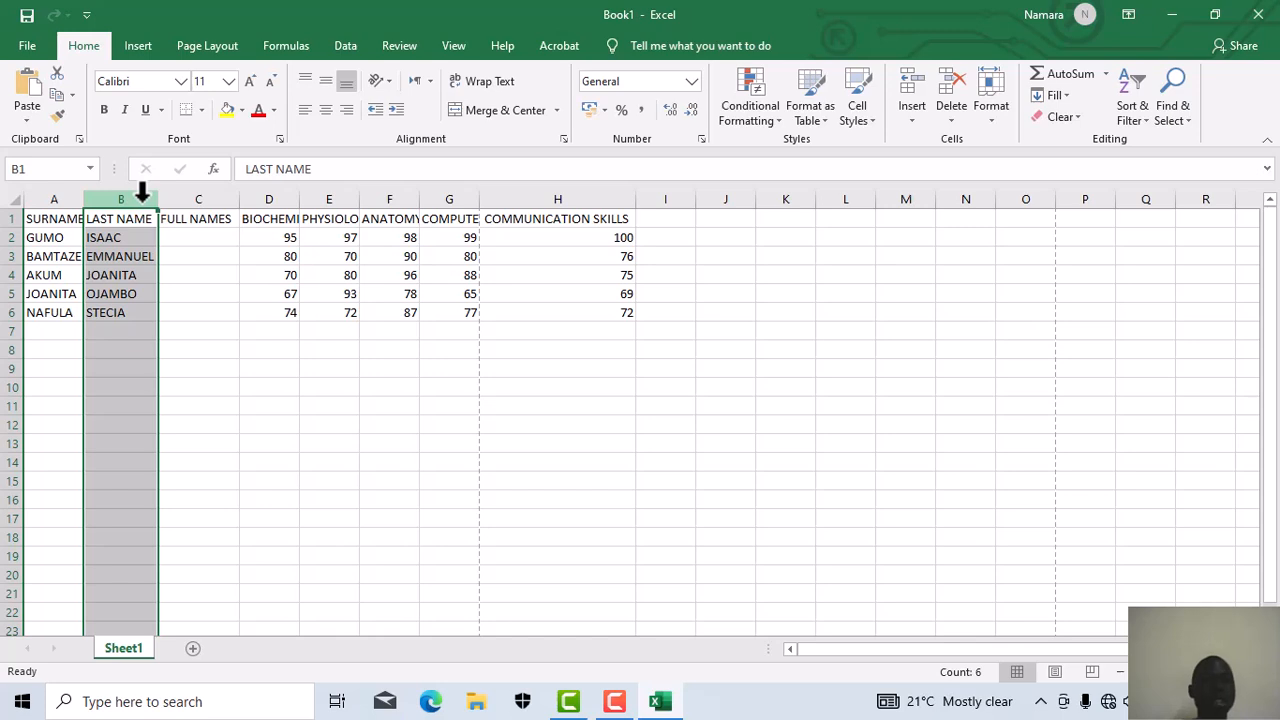
Step: Enter =CONCAT(A2:B2) in C2 to join the first student's surname and last name
{"action": "left_click", "coordinate": [189, 231]}
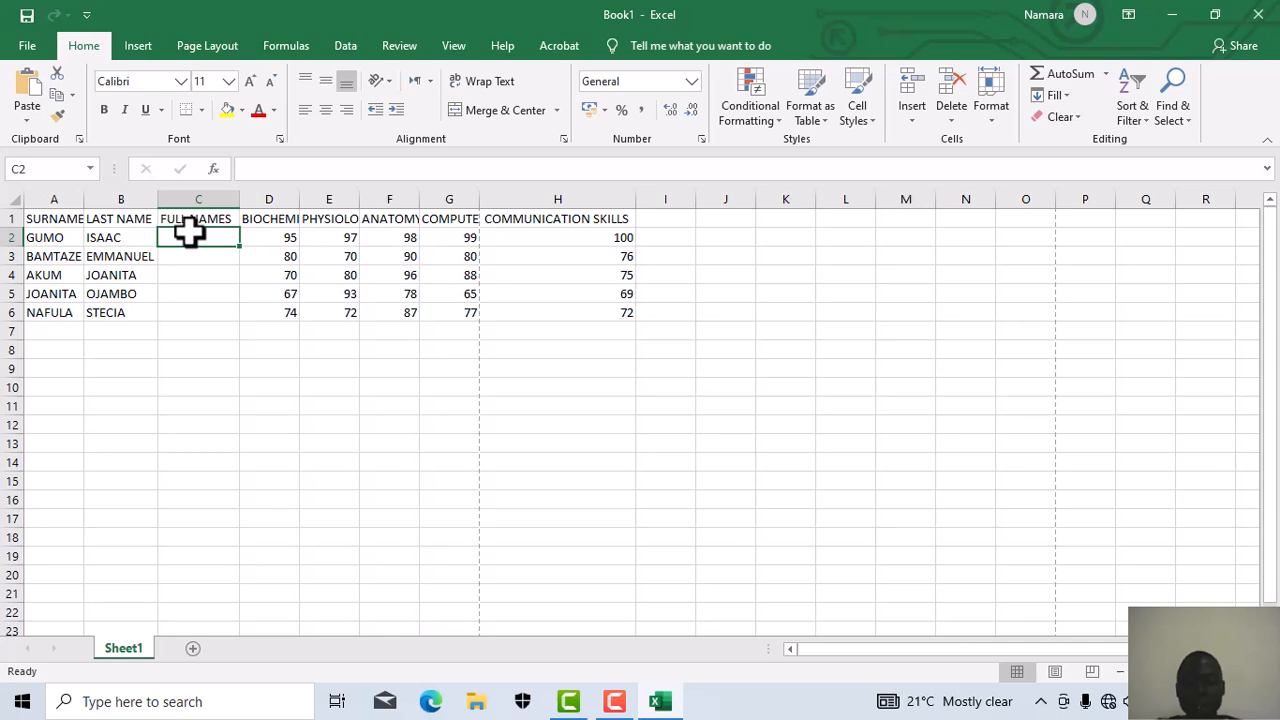
{"action": "type", "text": "="}
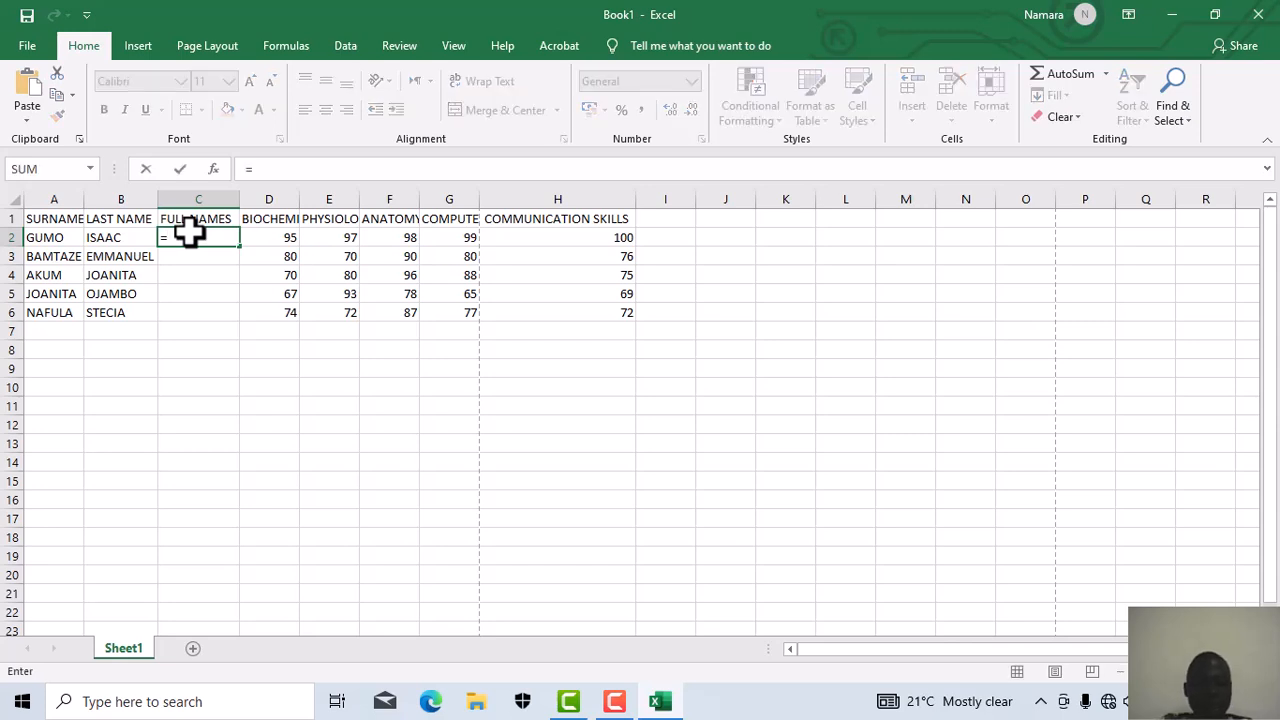
{"action": "type", "text": "CON"}
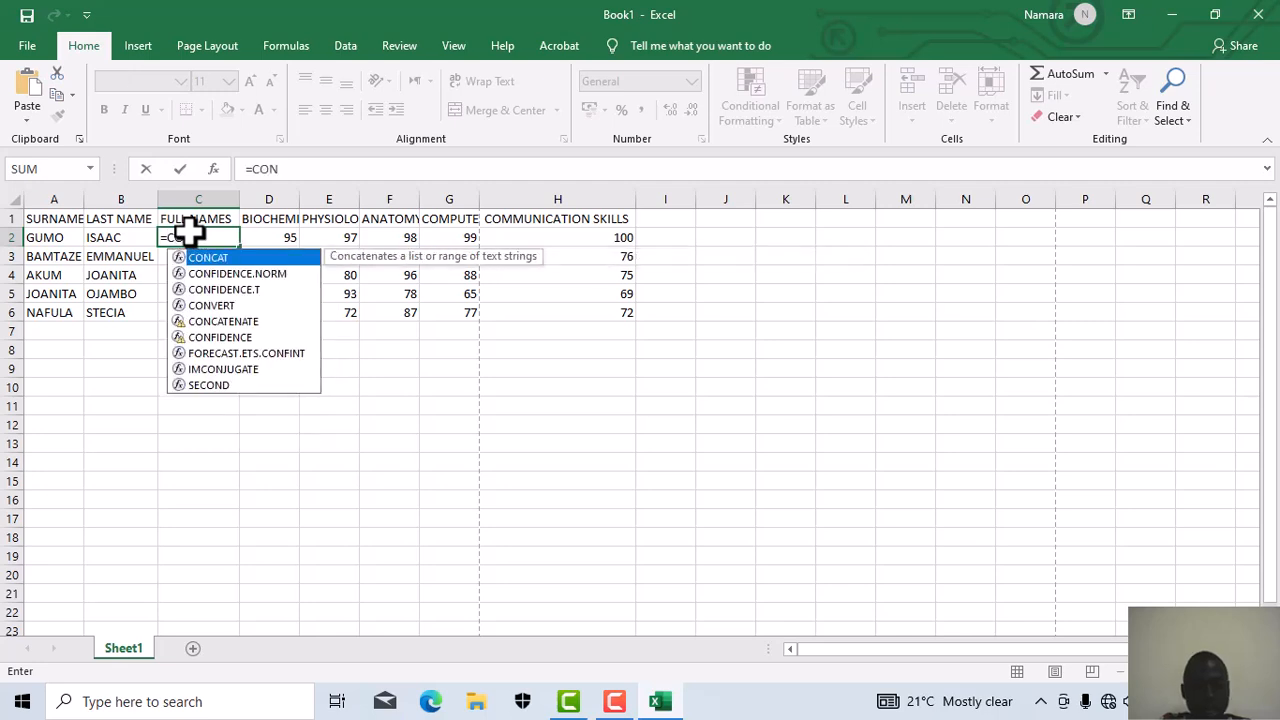
{"action": "type", "text": "CAT"}
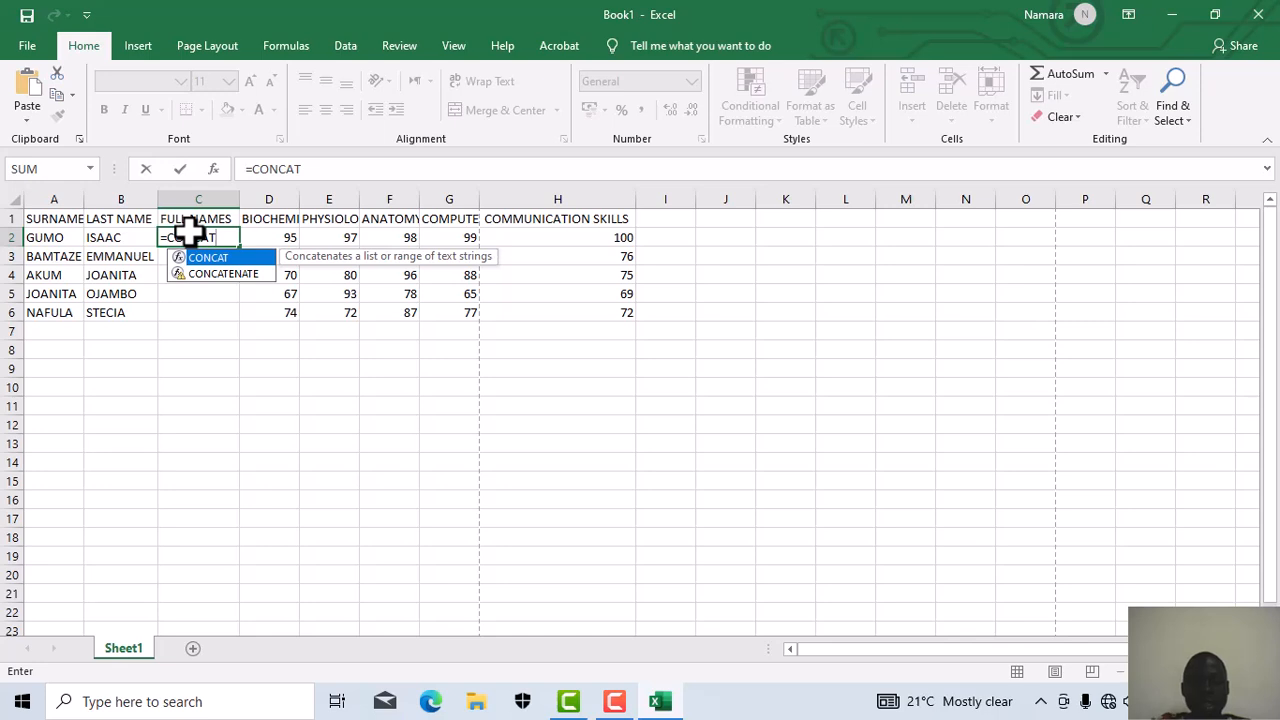
{"action": "type", "text": "("}
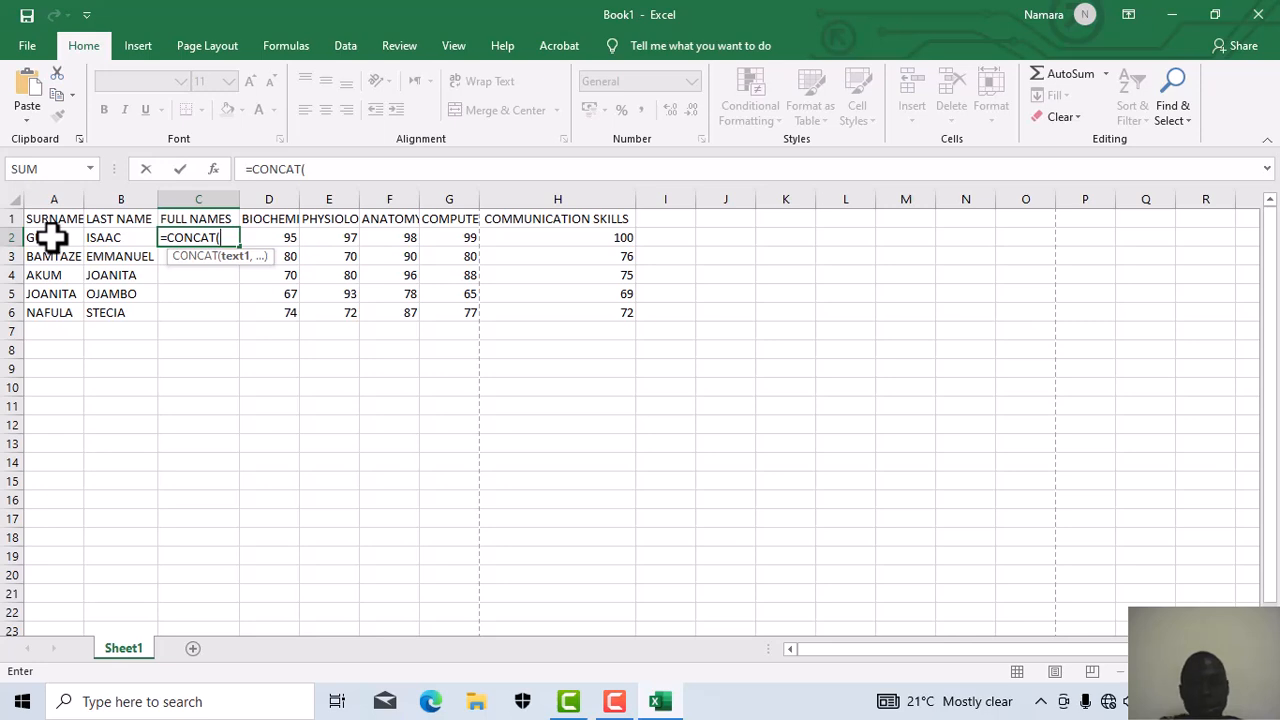
{"action": "key", "text": "shift+Right"}
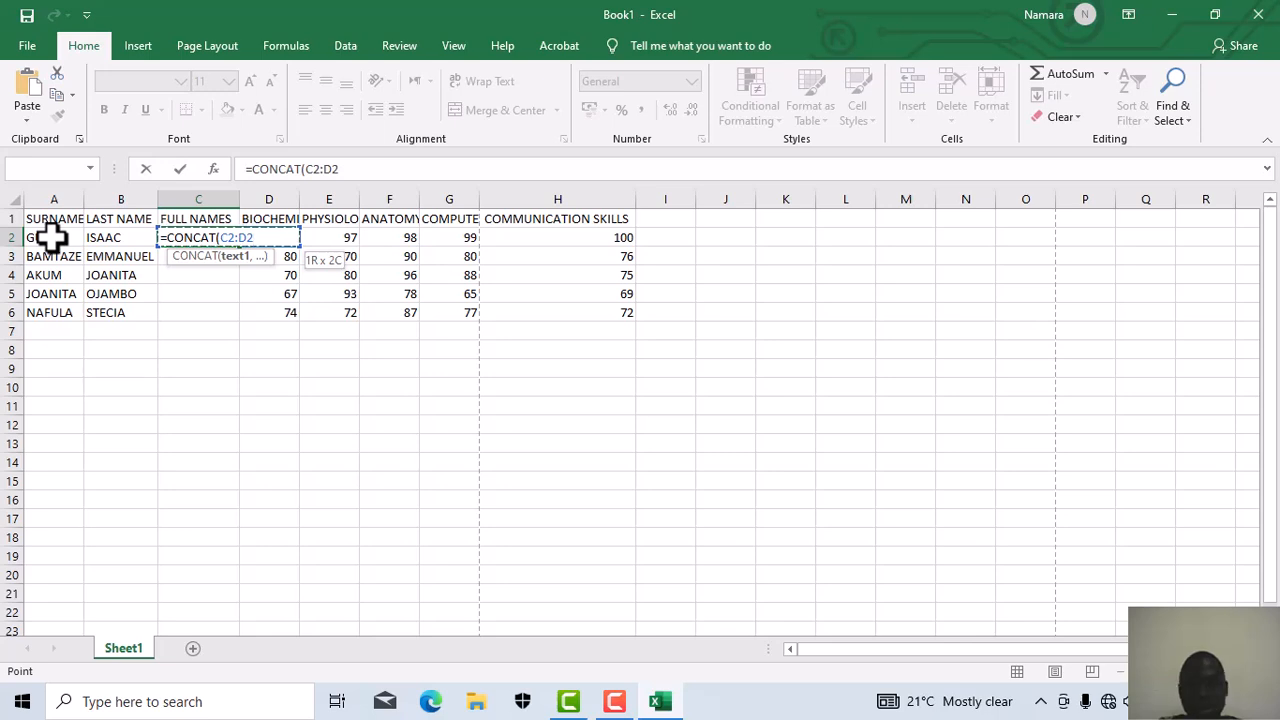
{"action": "key", "text": "BackSpace"}
{"action": "key", "text": "BackSpace"}
{"action": "key", "text": "BackSpace"}
{"action": "key", "text": "BackSpace"}
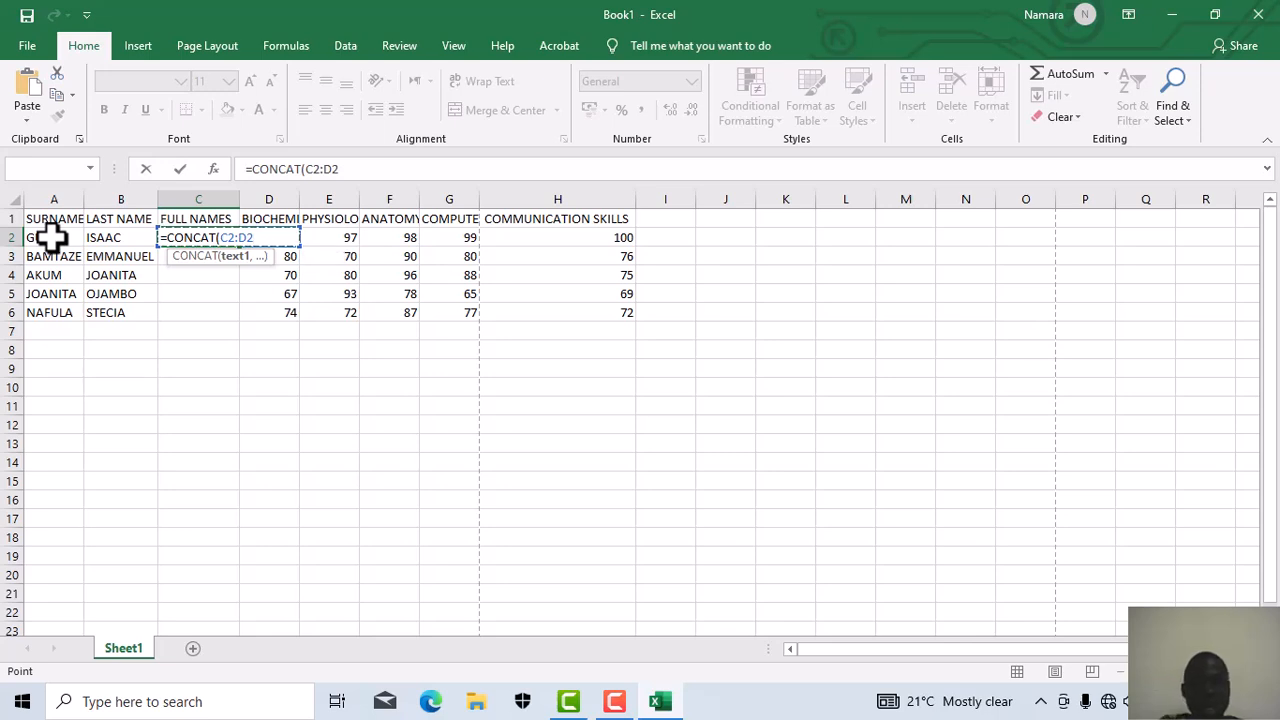
{"action": "key", "text": "BackSpace"}
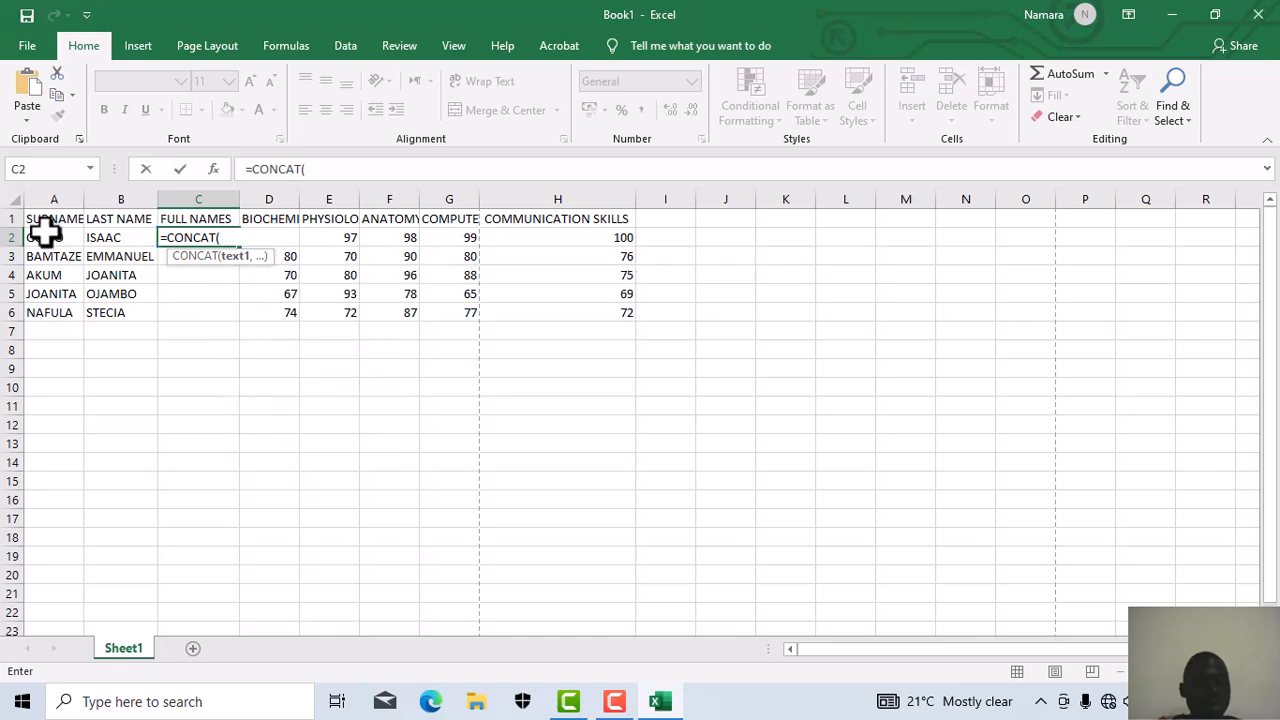
{"action": "left_click", "coordinate": [57, 240]}
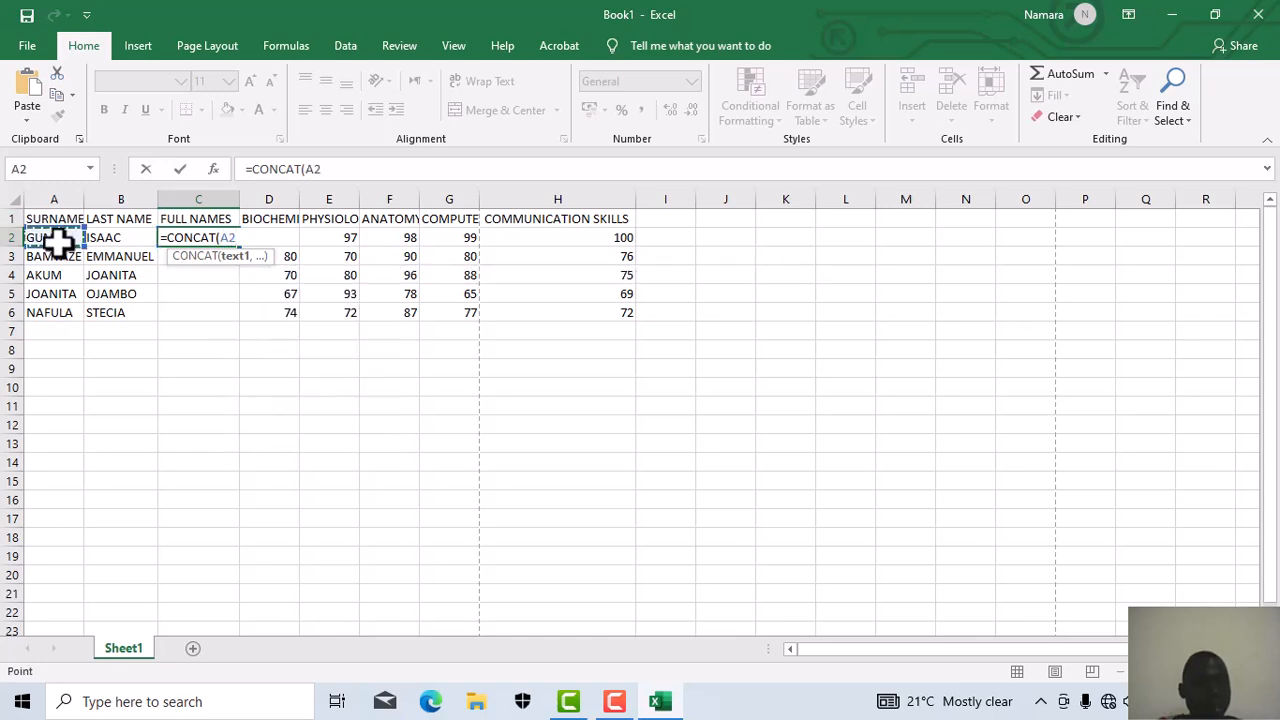
{"action": "key", "text": "shift+Right"}
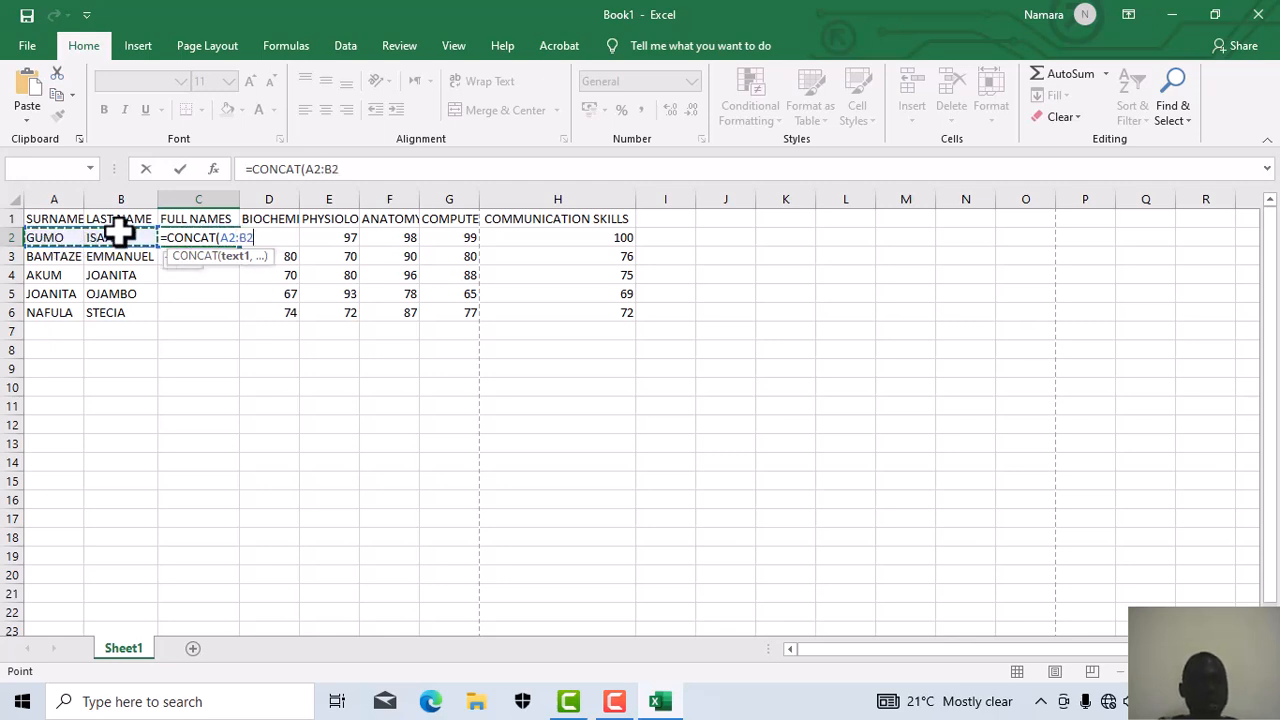
{"action": "left_click", "coordinate": [343, 168]}
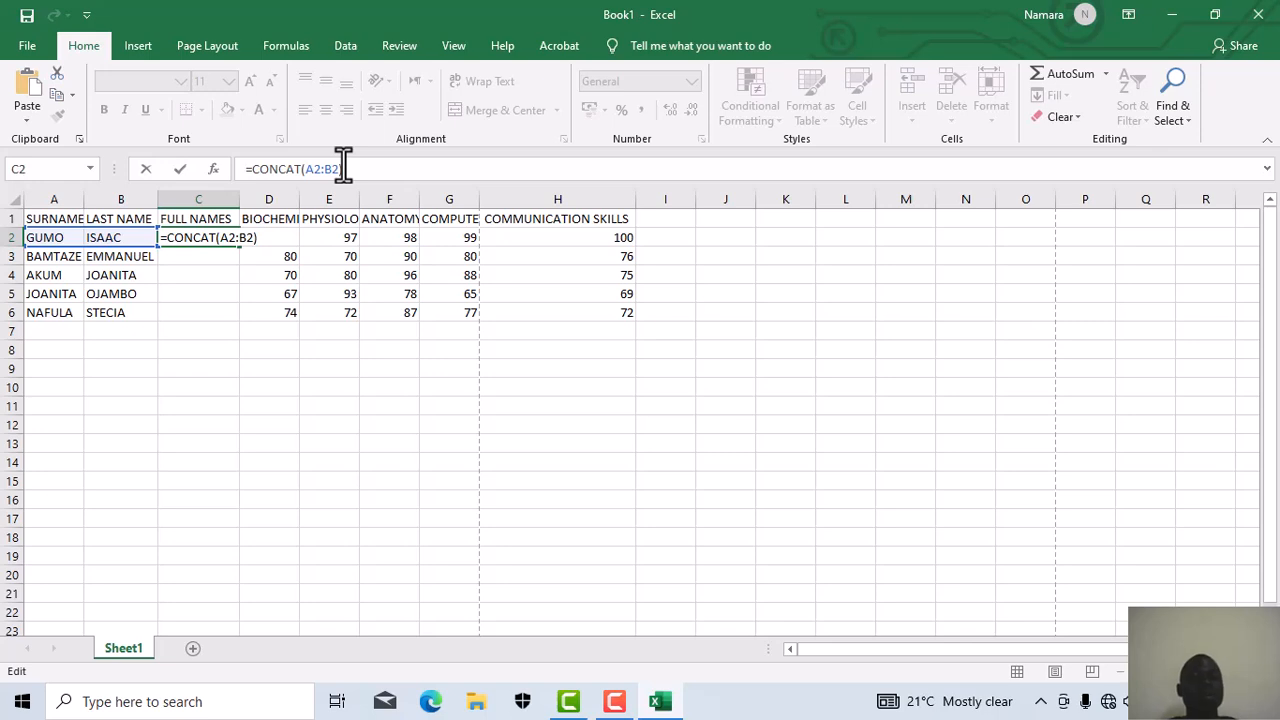
{"action": "key", "text": "ctrl+Return"}
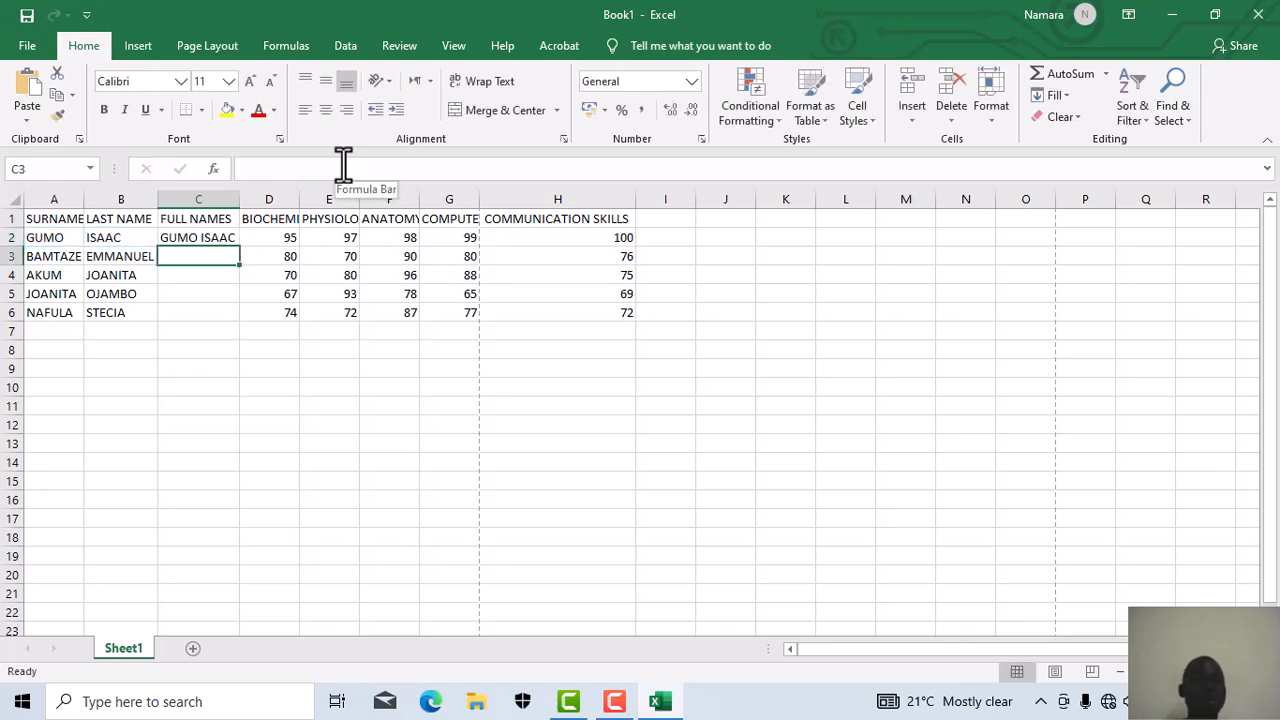
Step: Re-edit and commit the surname entries in cells A3, A4, A5 and A6
{"action": "left_click", "coordinate": [89, 262]}
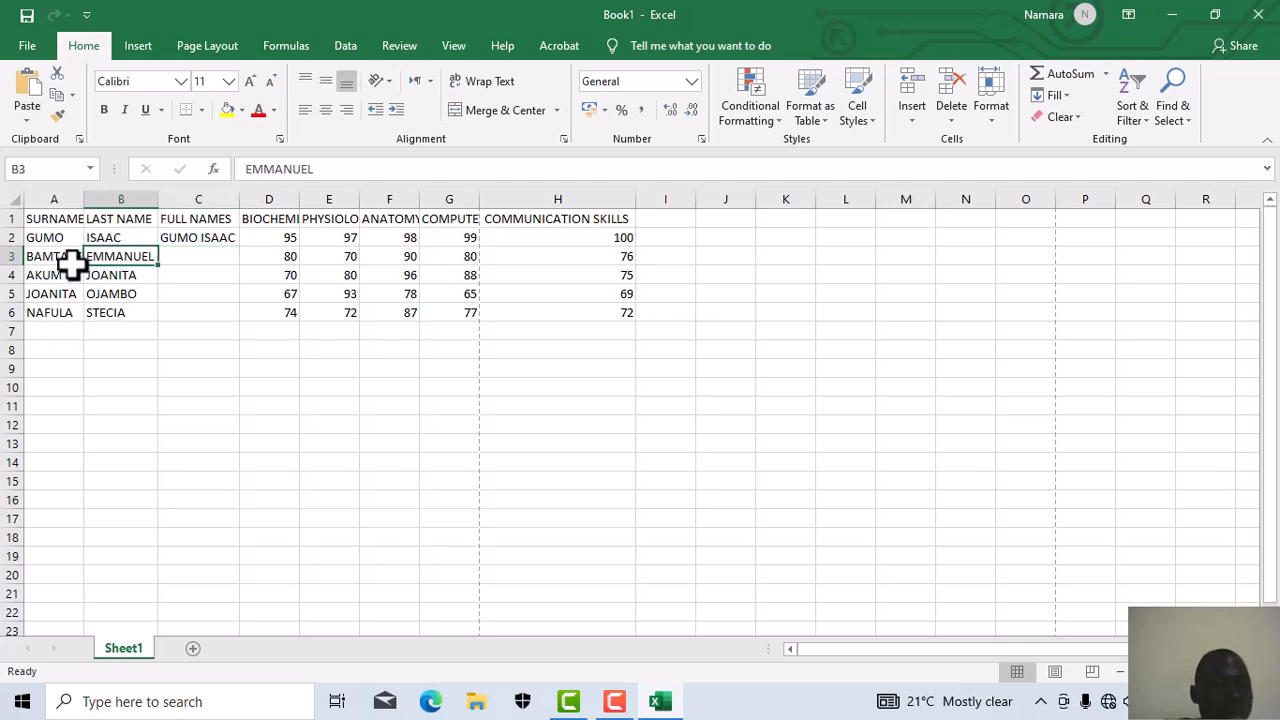
{"action": "left_click", "coordinate": [68, 260]}
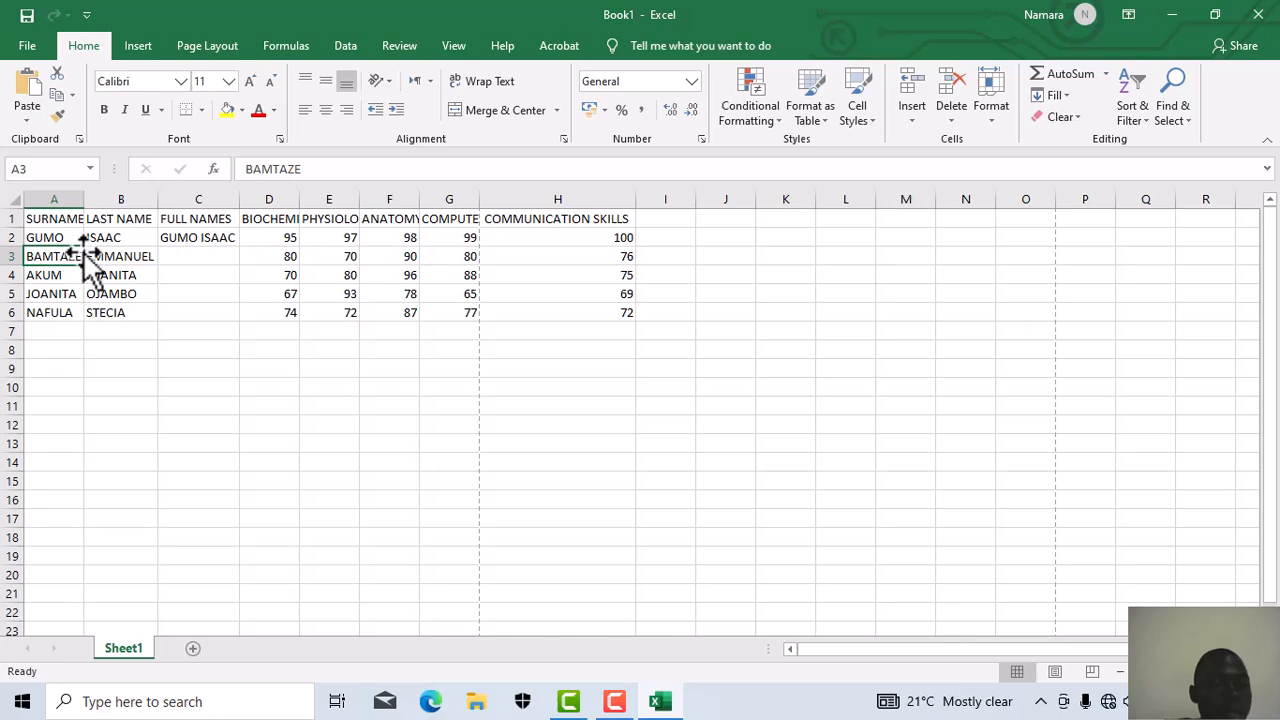
{"action": "left_click", "coordinate": [88, 262]}
{"action": "double_click", "coordinate": [68, 255]}
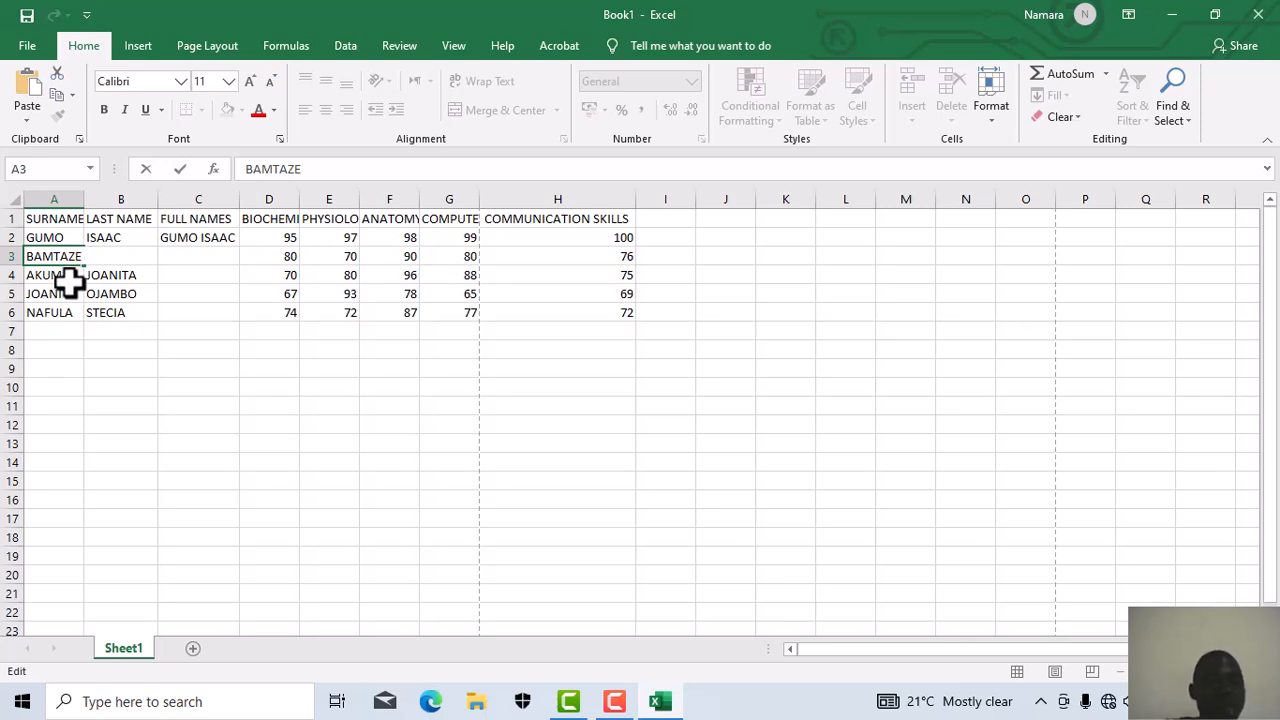
{"action": "left_click", "coordinate": [68, 278]}
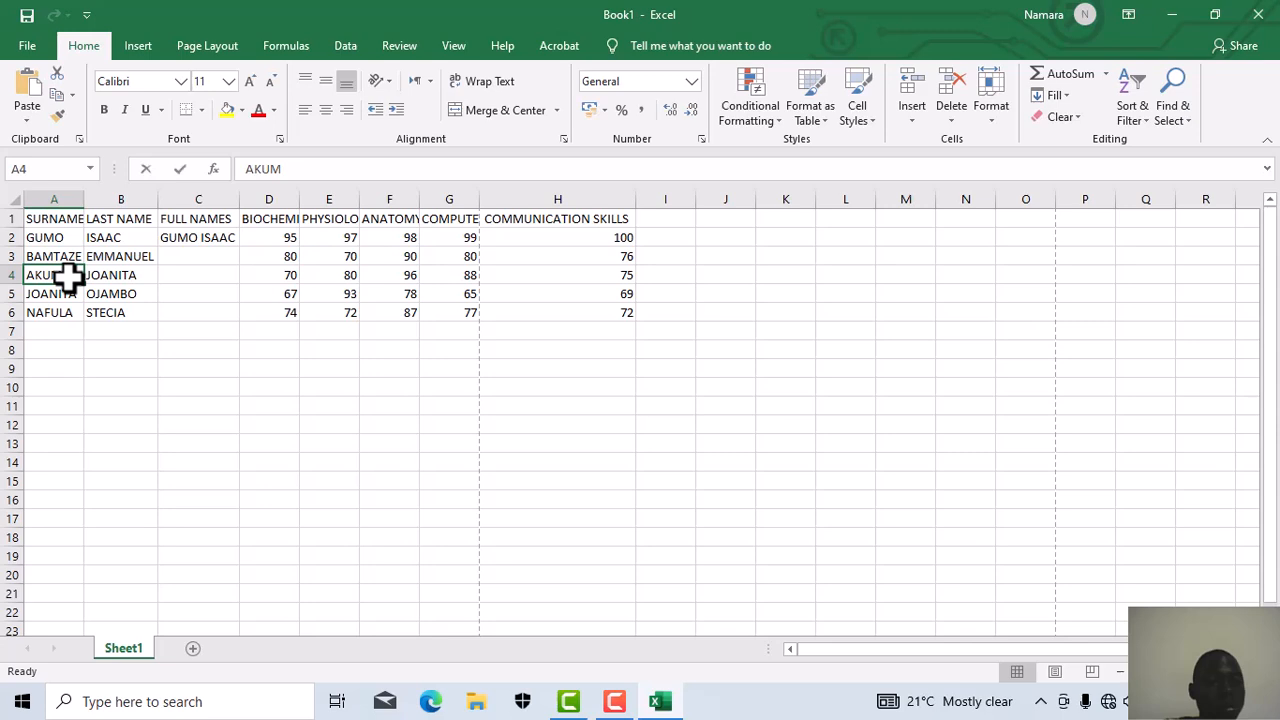
{"action": "double_click", "coordinate": [68, 278]}
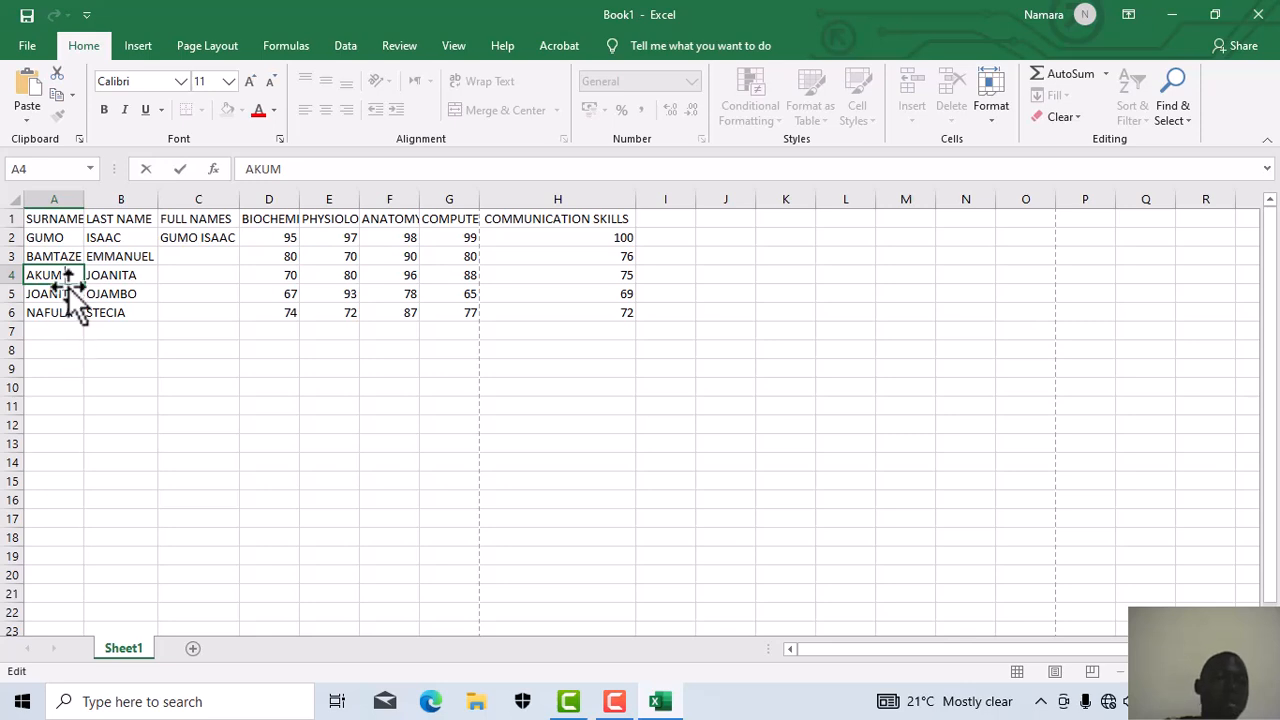
{"action": "left_click", "coordinate": [78, 292]}
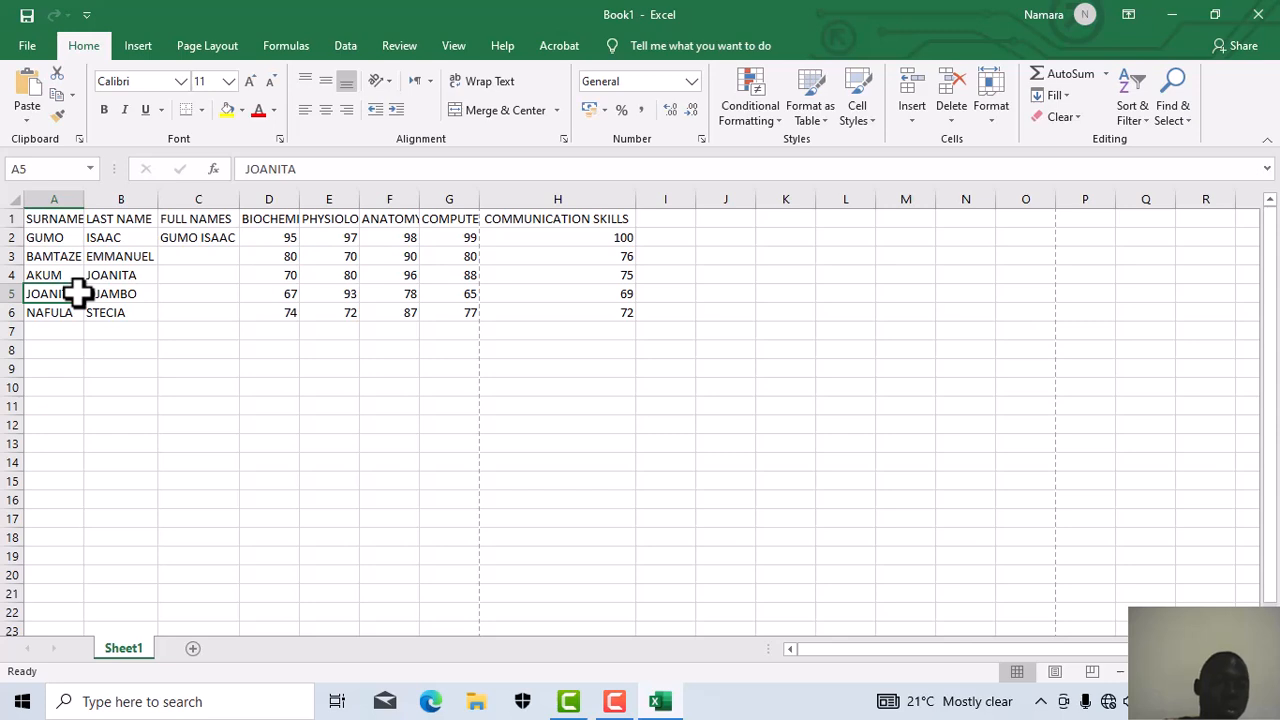
{"action": "double_click", "coordinate": [78, 295]}
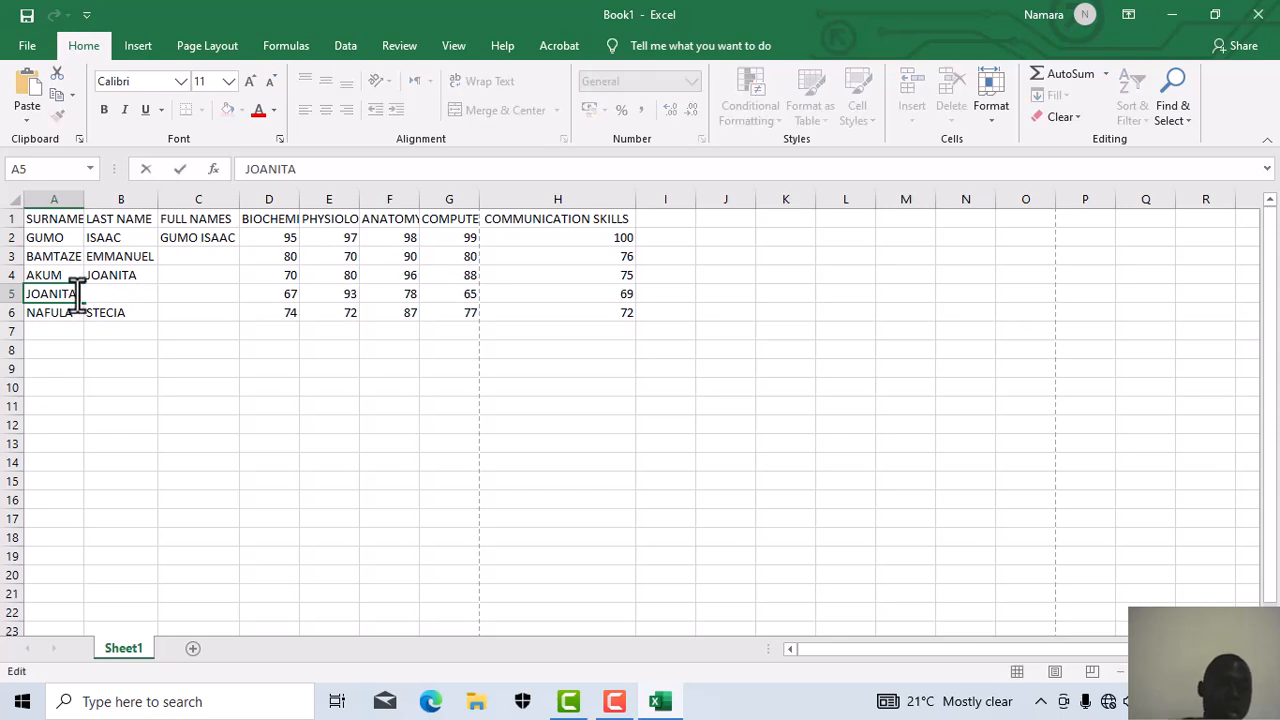
{"action": "double_click", "coordinate": [77, 314]}
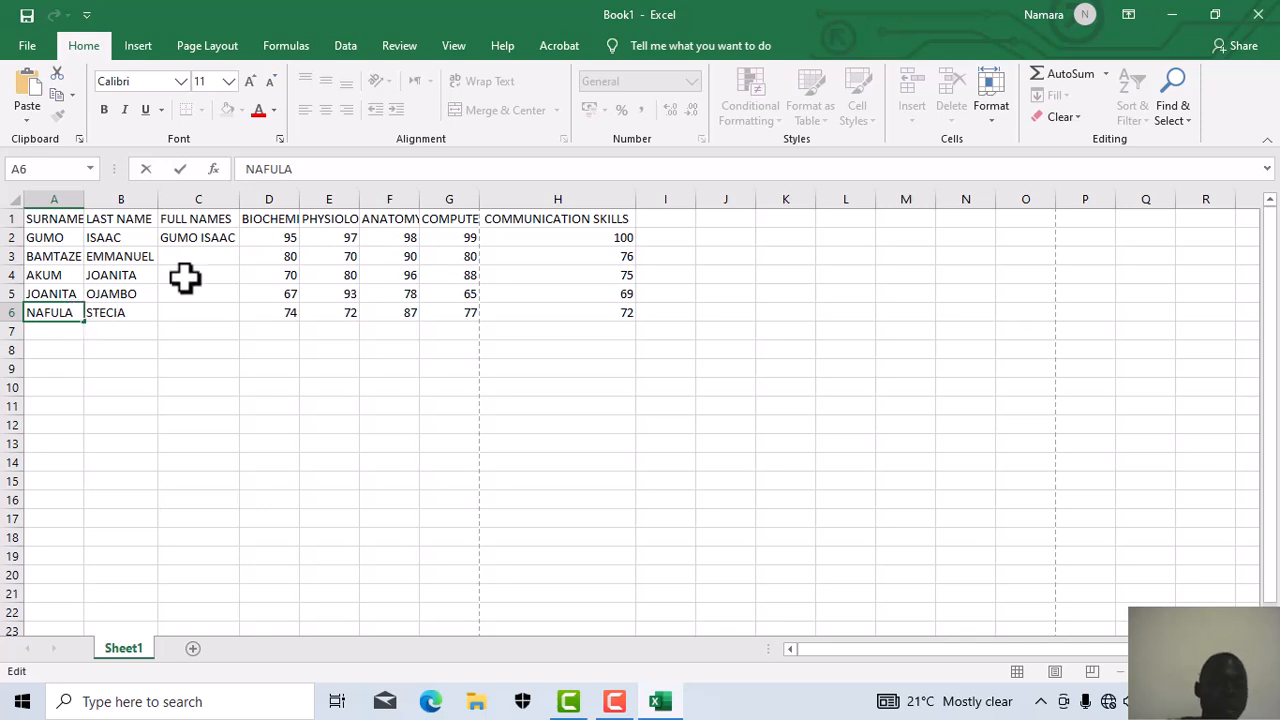
{"action": "left_click", "coordinate": [212, 221]}
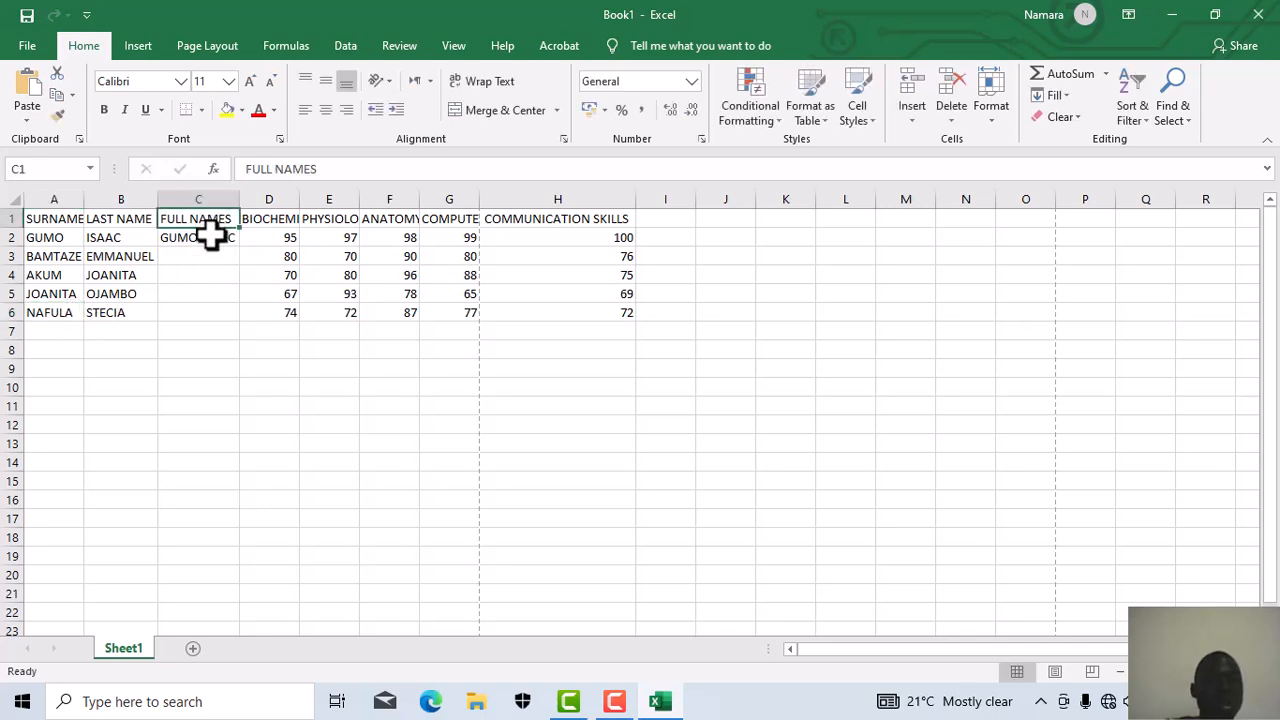
{"action": "left_click", "coordinate": [209, 239]}
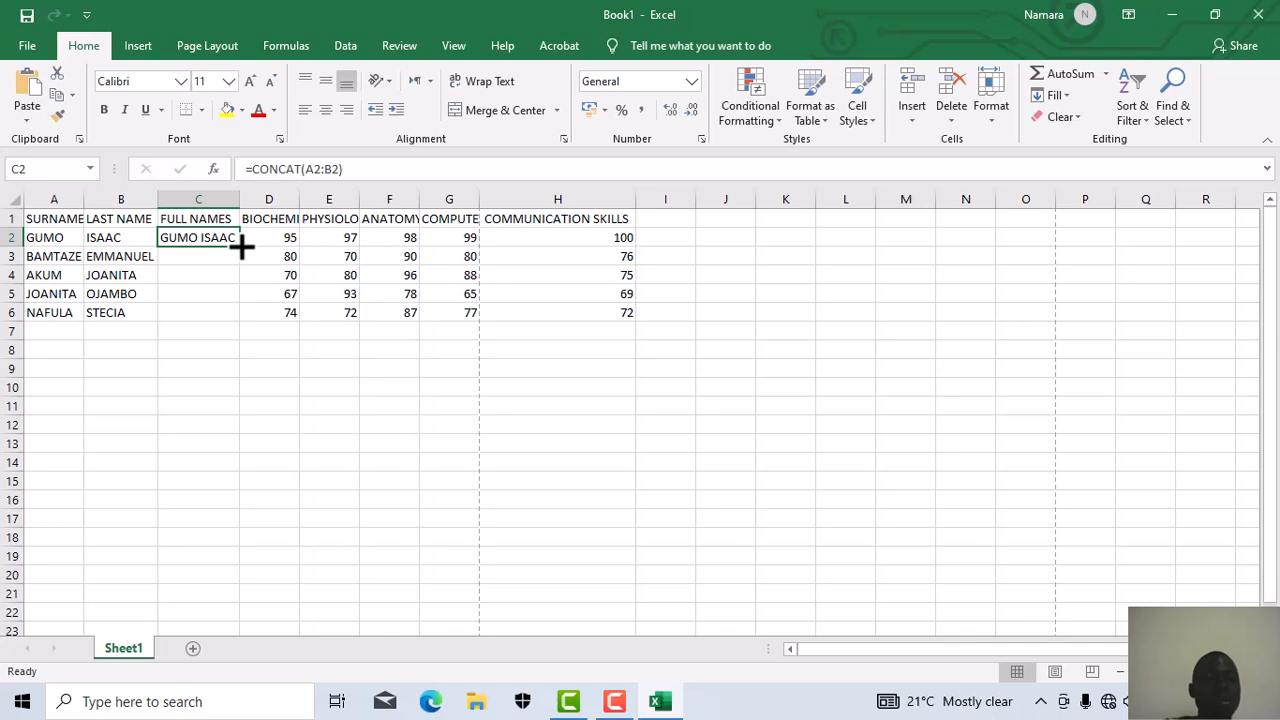
Step: Fill the C2 CONCAT formula down to C6, AutoFit column C and widen column A slightly
{"action": "left_click_drag", "start_coordinate": [242, 246], "coordinate": [248, 322]}
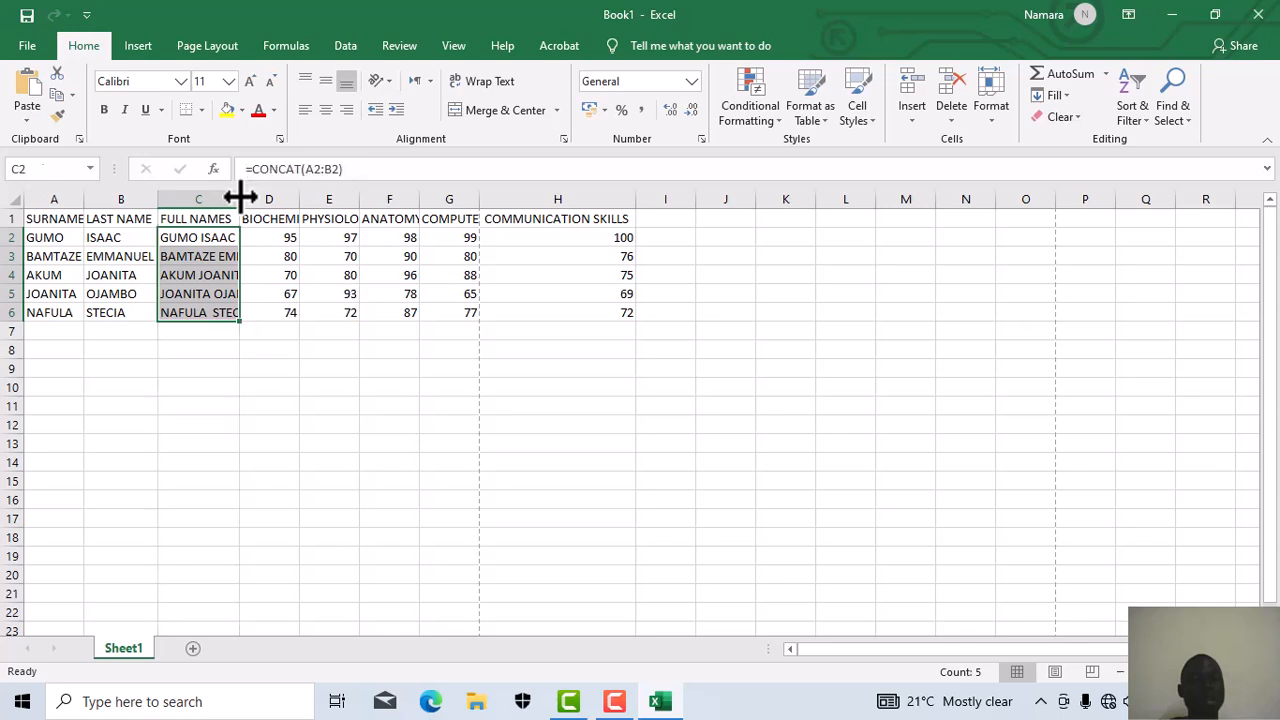
{"action": "double_click", "coordinate": [240, 198]}
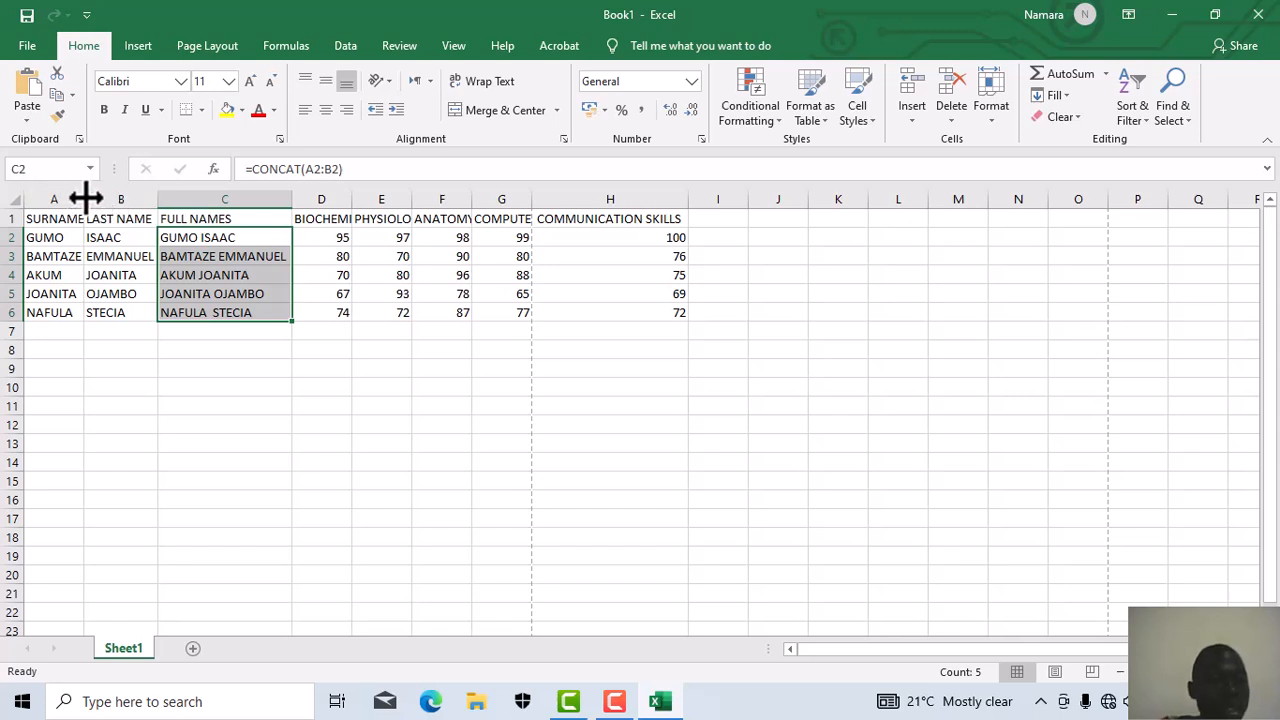
{"action": "left_click_drag", "start_coordinate": [85, 198], "coordinate": [87, 198]}
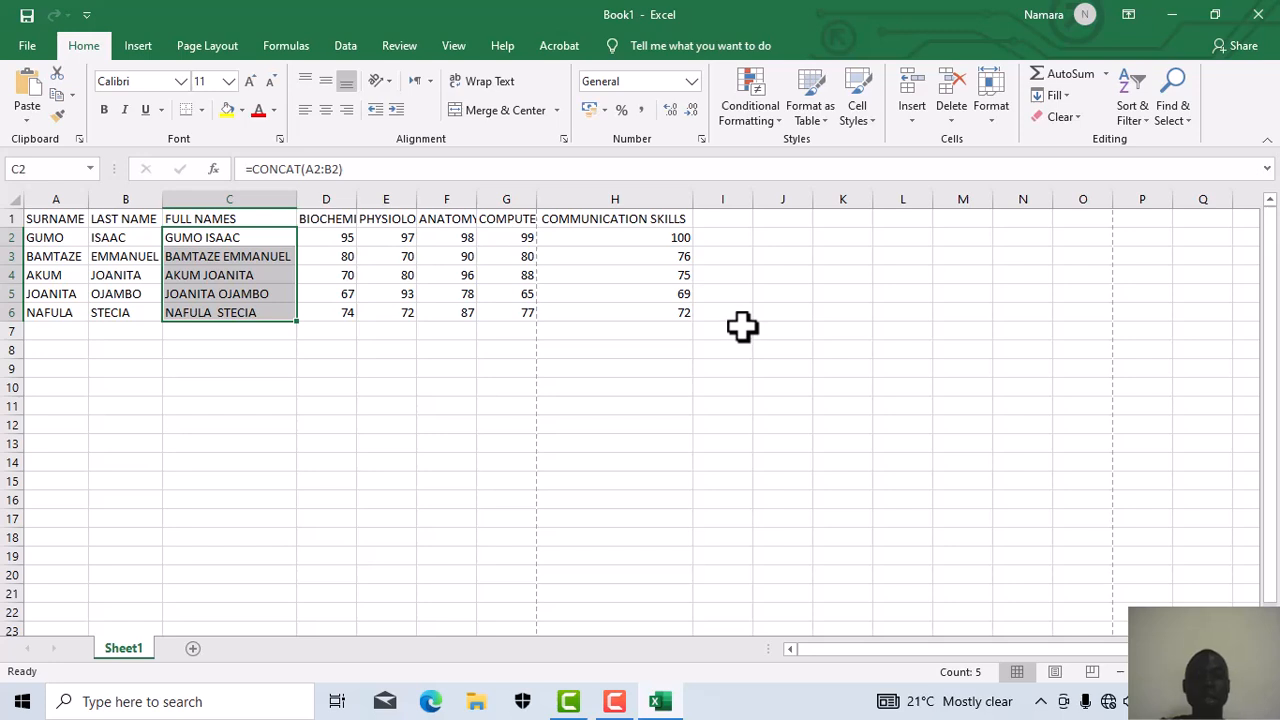
Step: Add the column heading TOTAL in cell I1
{"action": "left_click", "coordinate": [718, 219]}
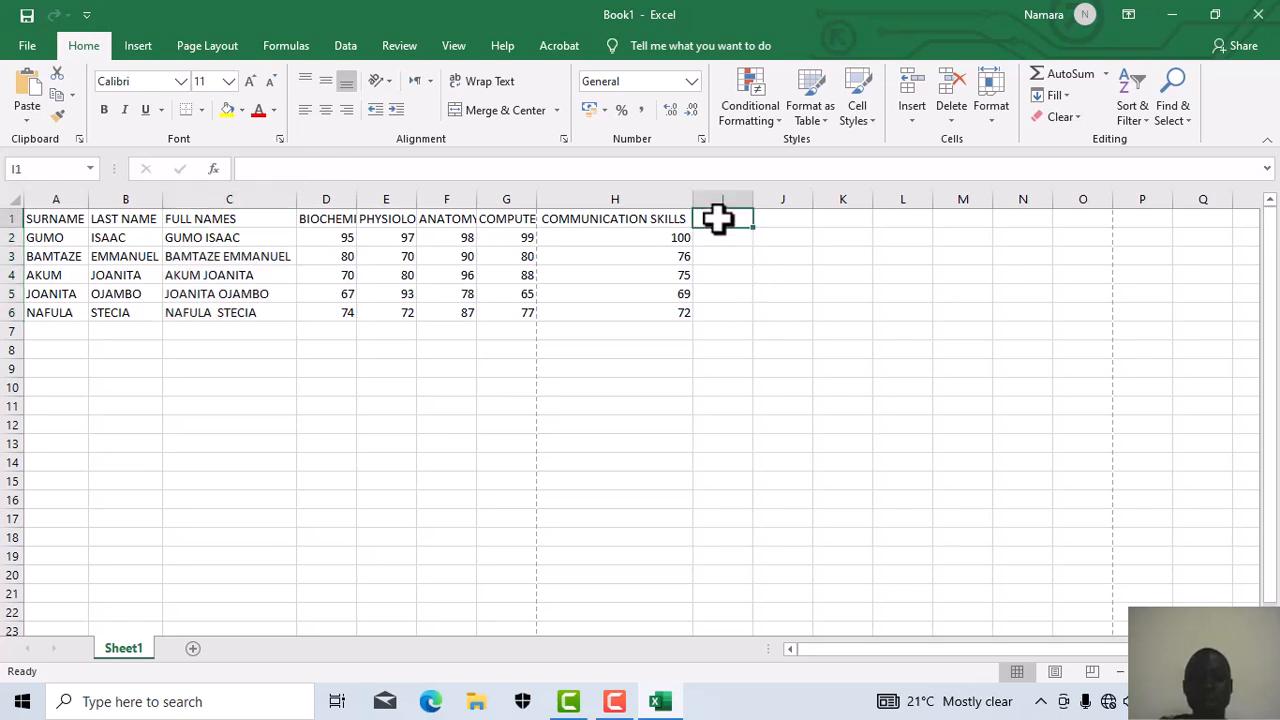
{"action": "type", "text": "T"}
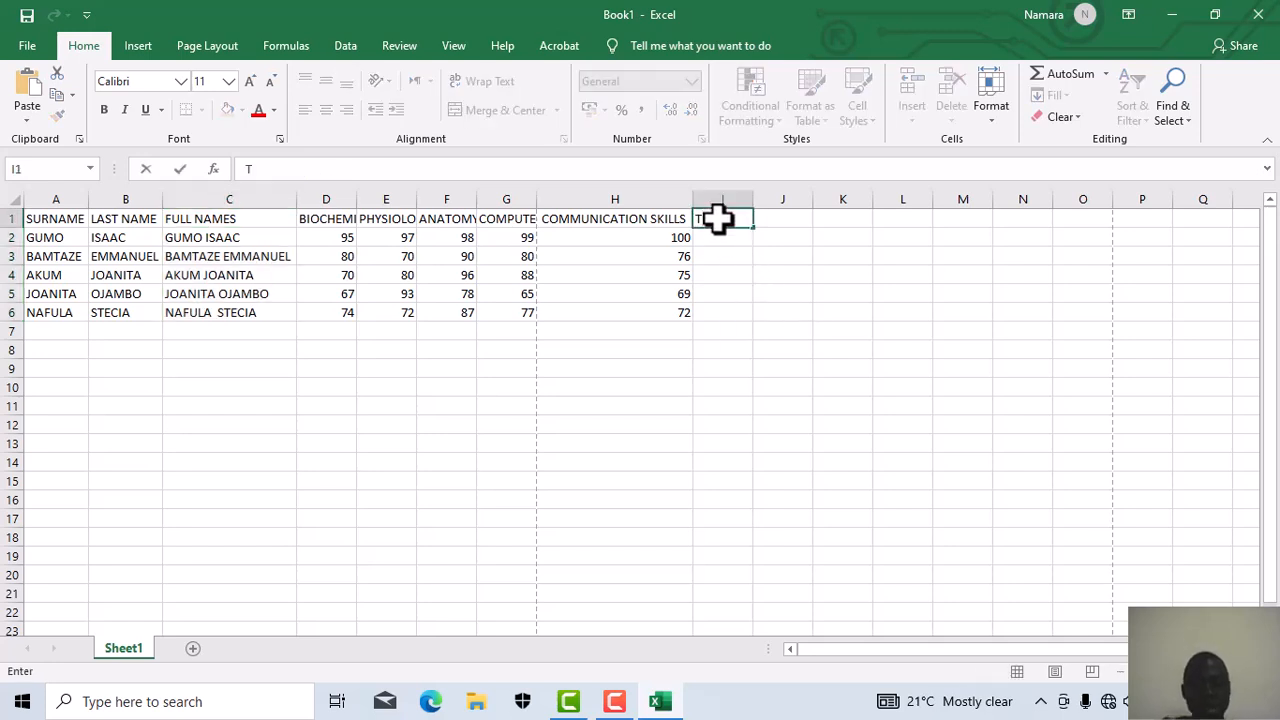
{"action": "type", "text": "OTALS"}
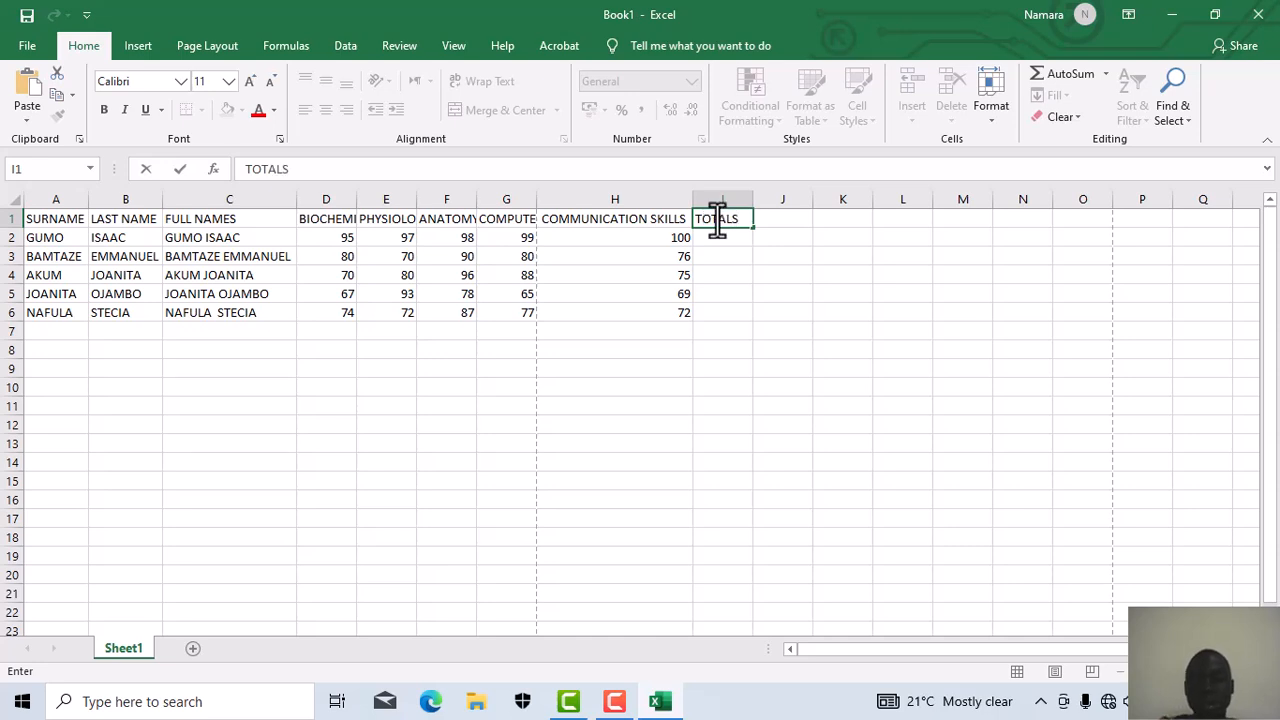
{"action": "key", "text": "BackSpace"}
{"action": "left_click", "coordinate": [727, 240]}
Step: Enter =SUM(D2:G2) in I2, giving a total of 389 for the first student
{"action": "type", "text": "="}
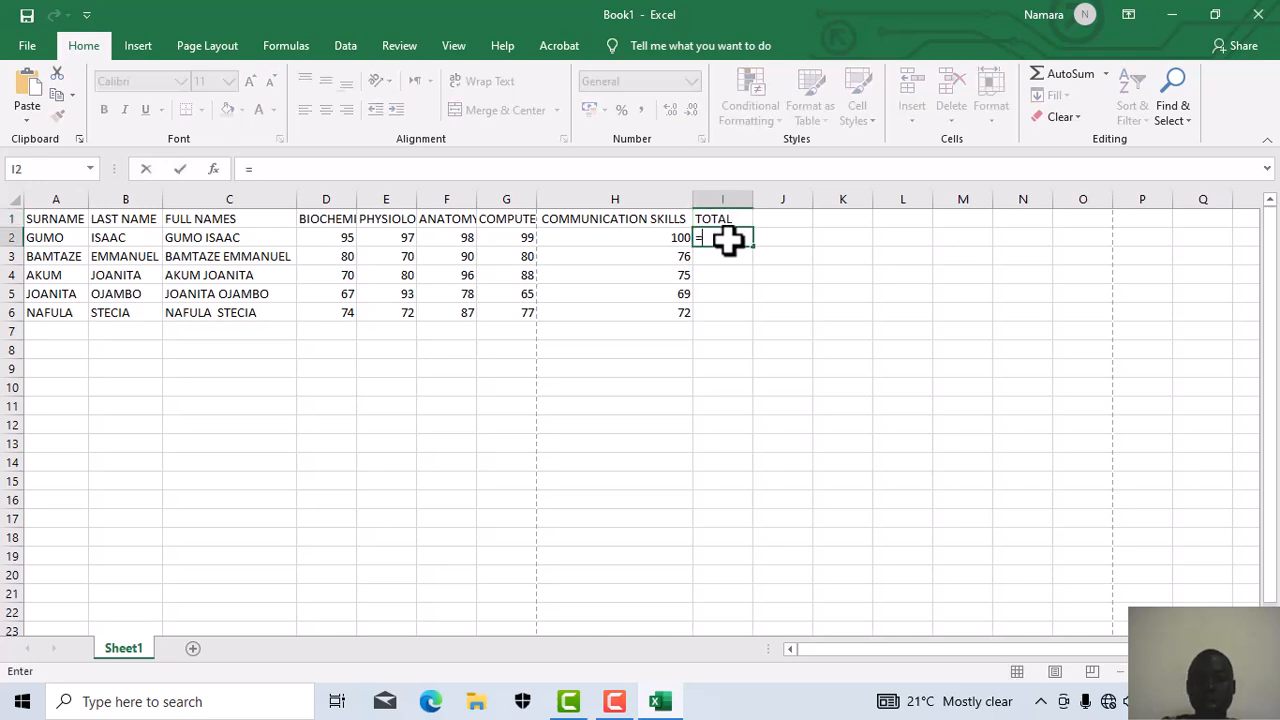
{"action": "type", "text": "S"}
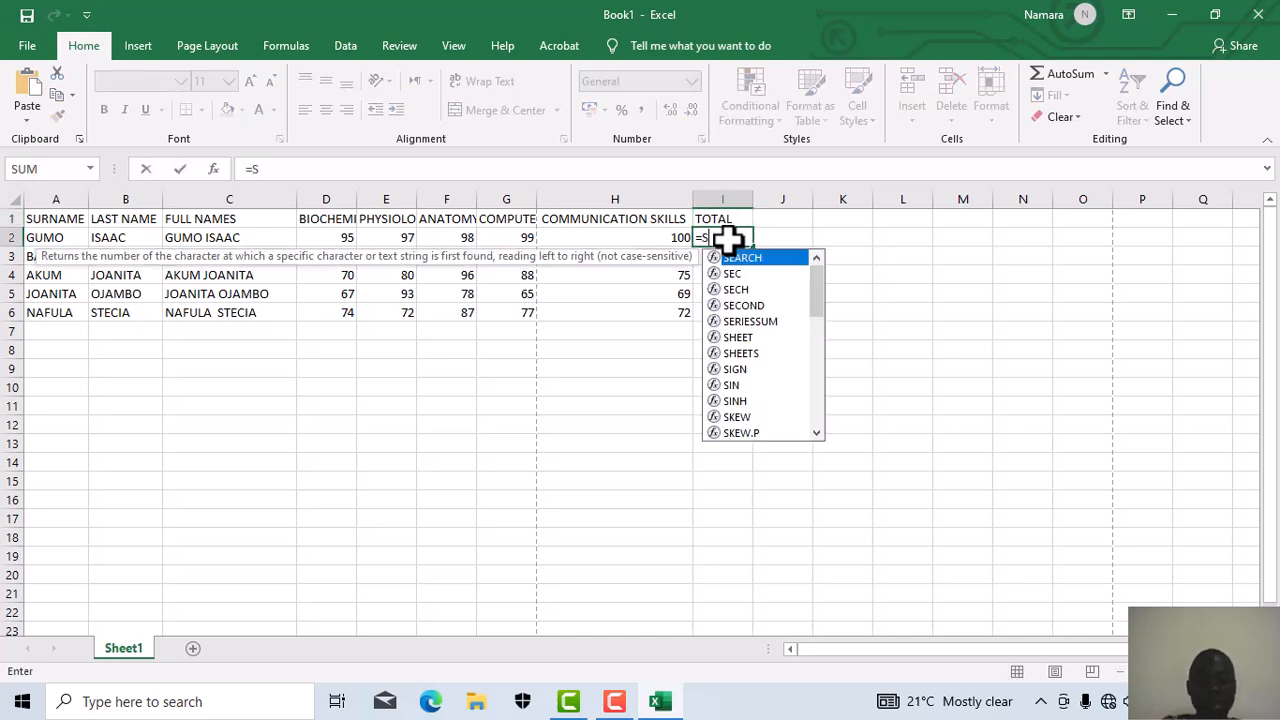
{"action": "type", "text": "UM"}
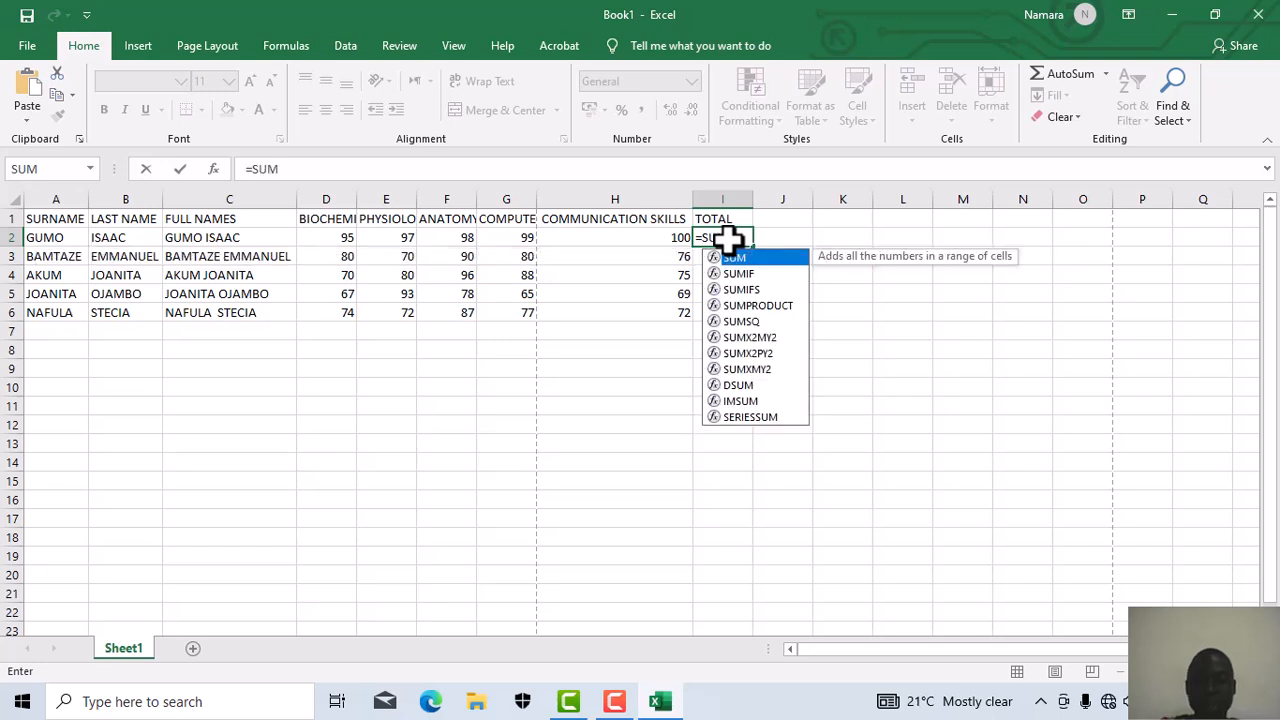
{"action": "type", "text": "("}
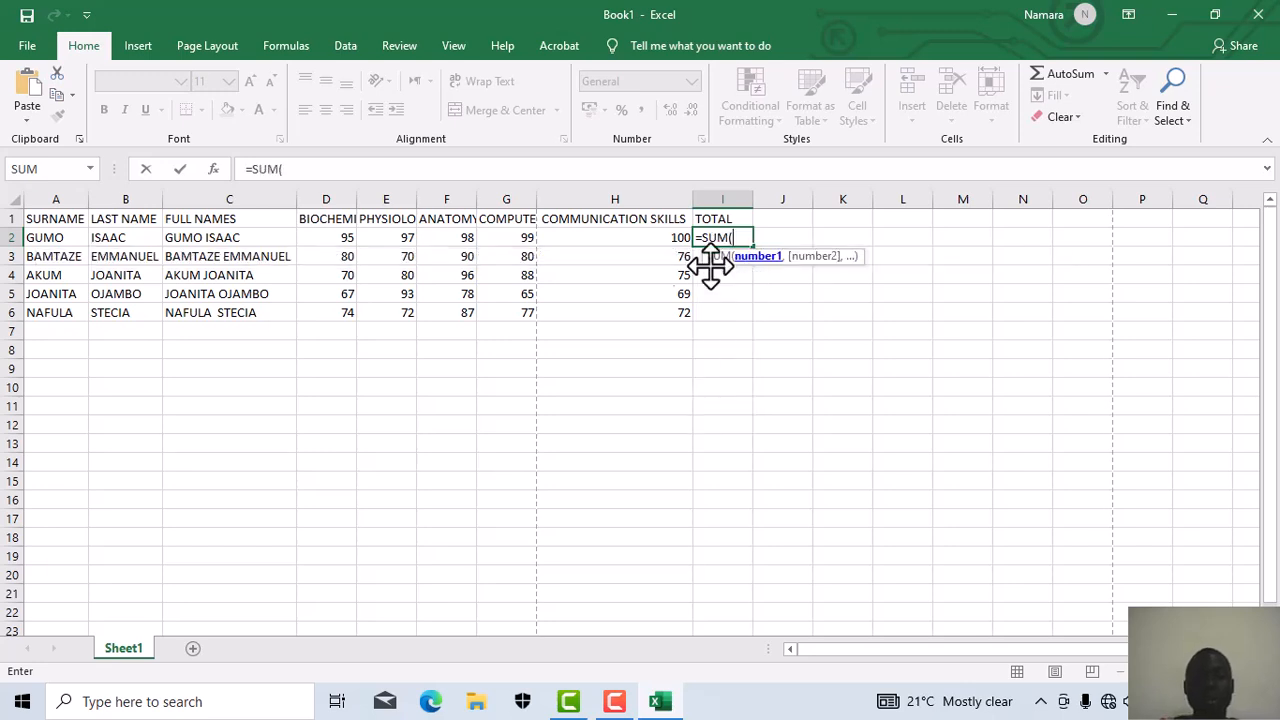
{"action": "left_click", "coordinate": [333, 237]}
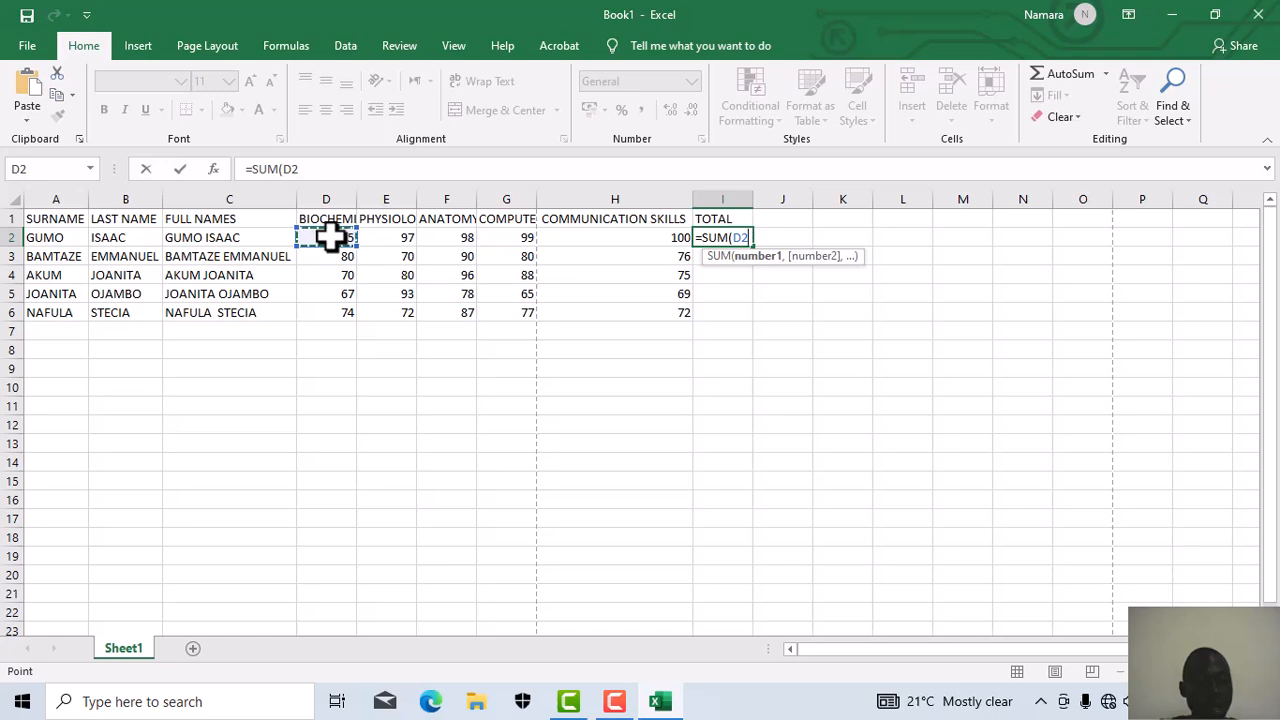
{"action": "key", "text": "shift+Right"}
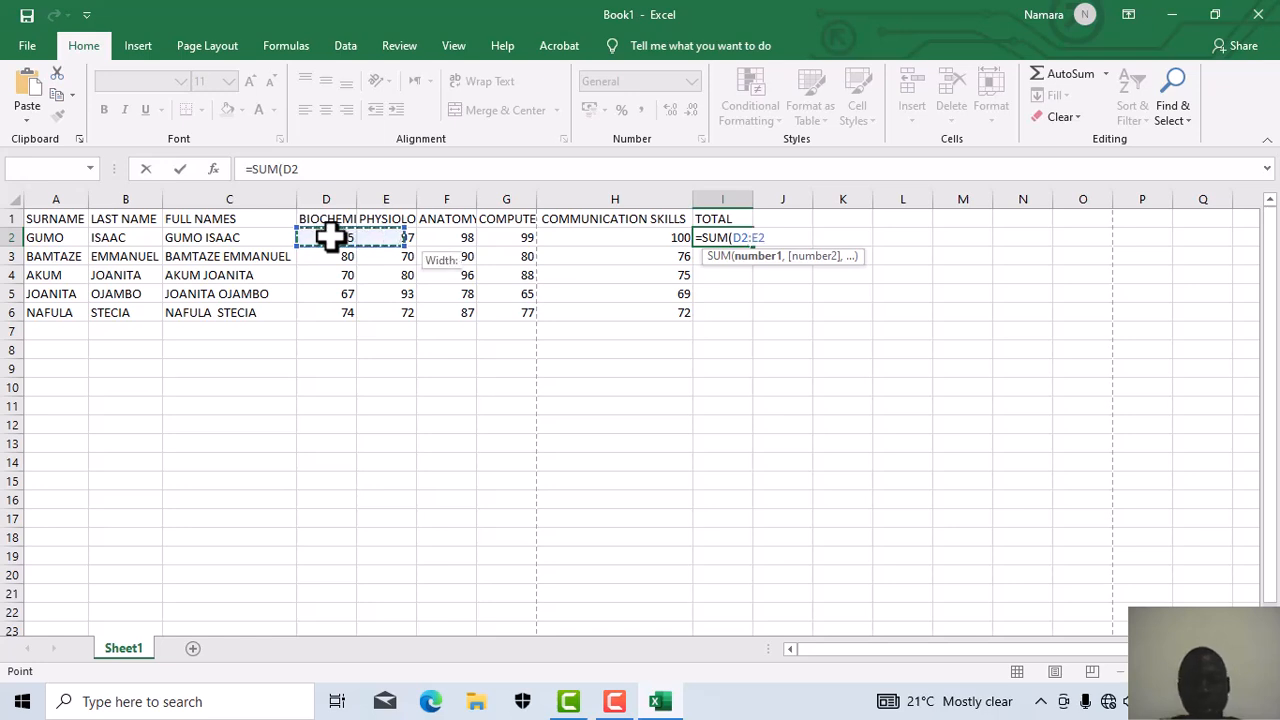
{"action": "key", "text": "shift+Right"}
{"action": "key", "text": "shift+Right"}
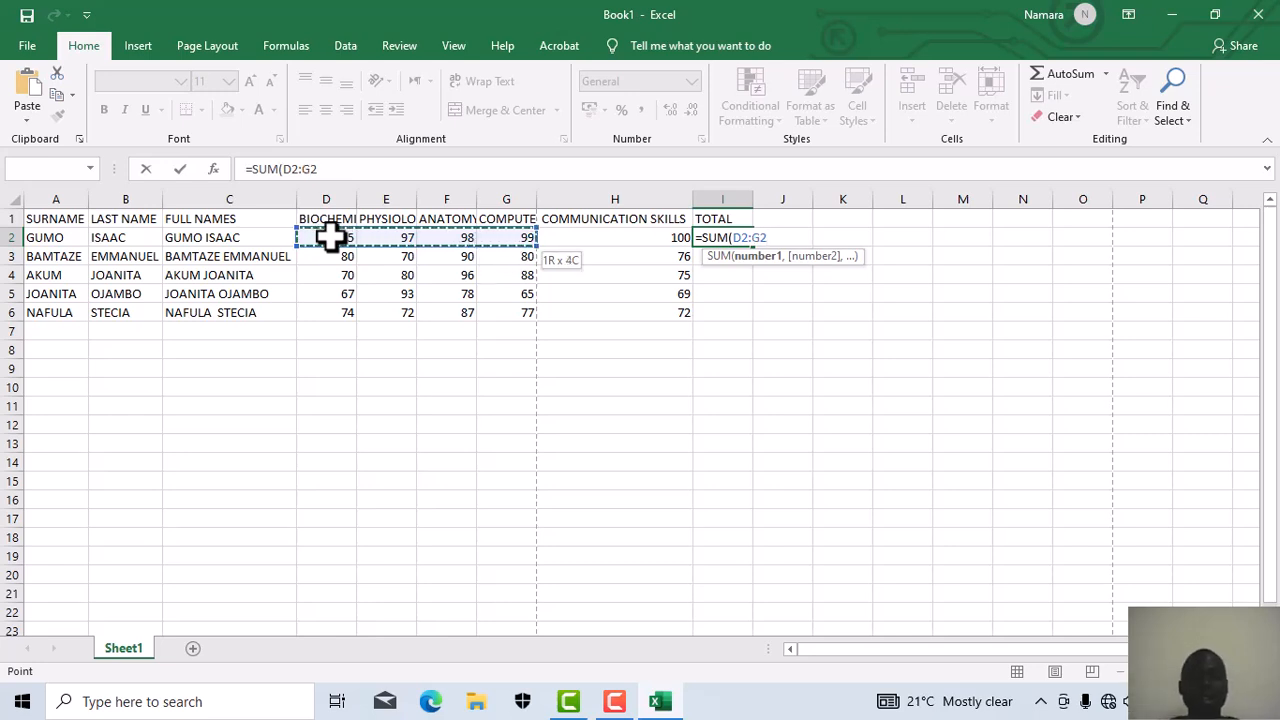
{"action": "left_click", "coordinate": [342, 170]}
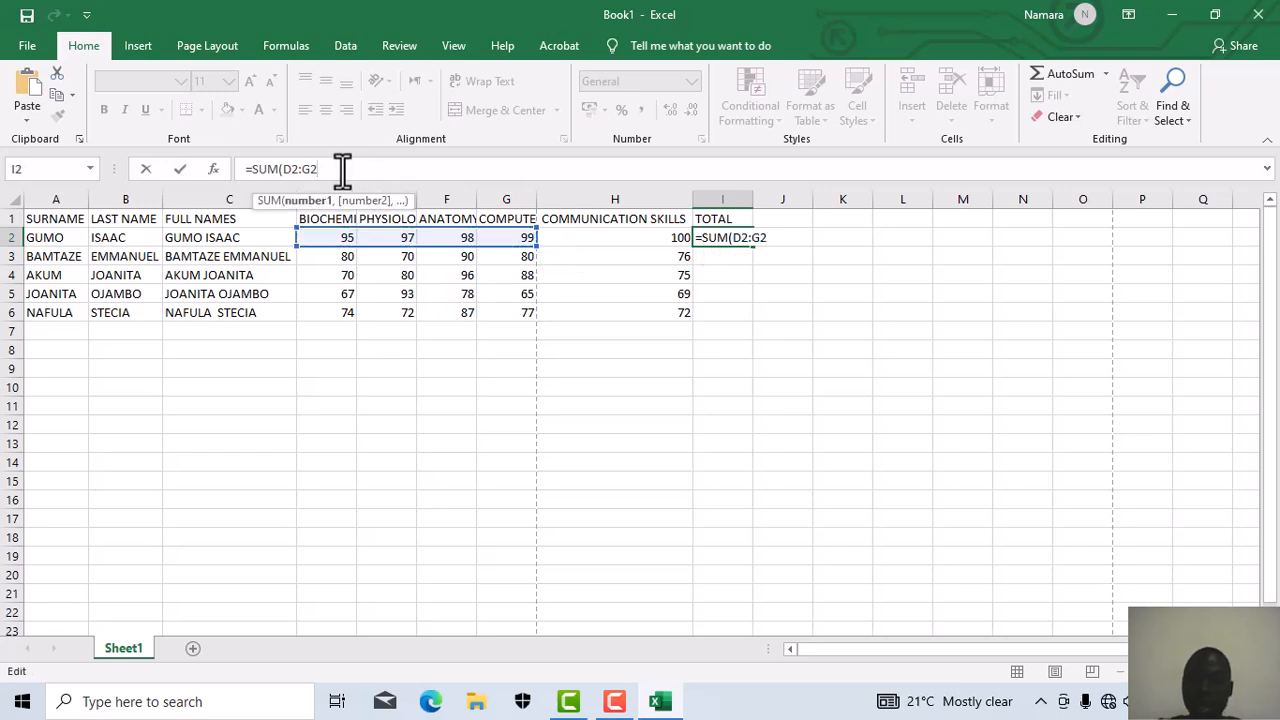
{"action": "type", "text": ")"}
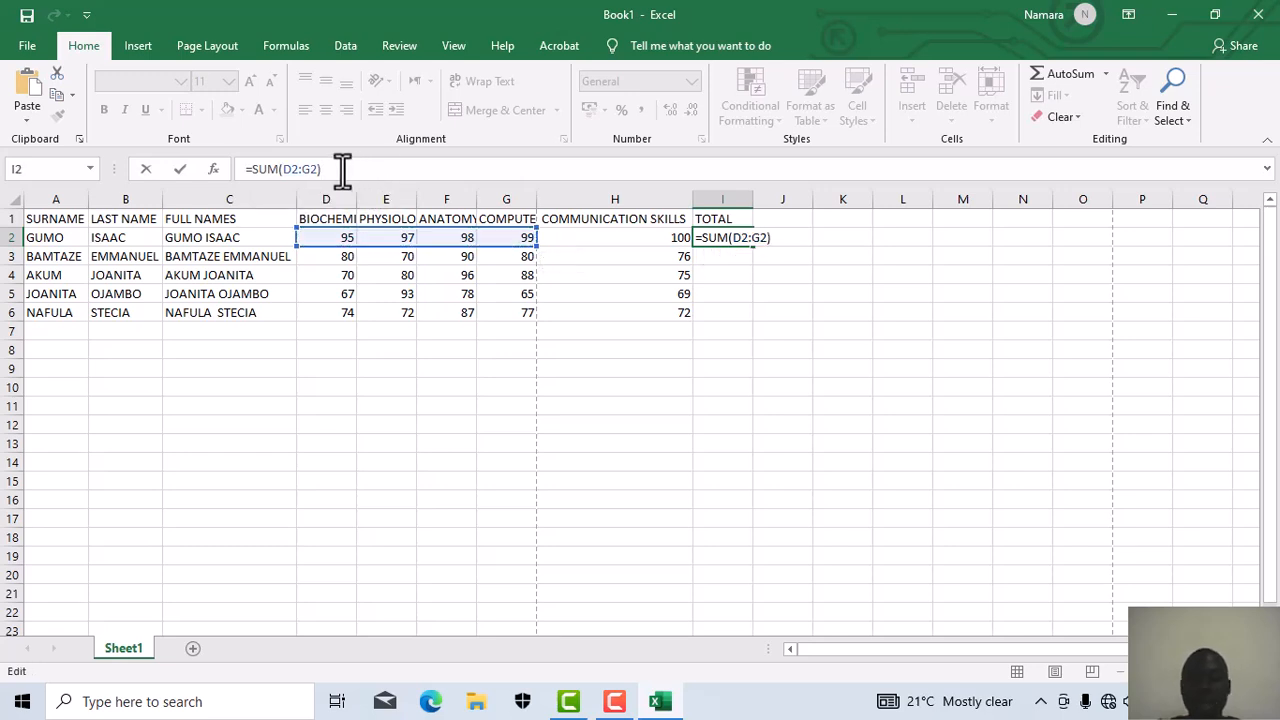
{"action": "key", "text": "Return"}
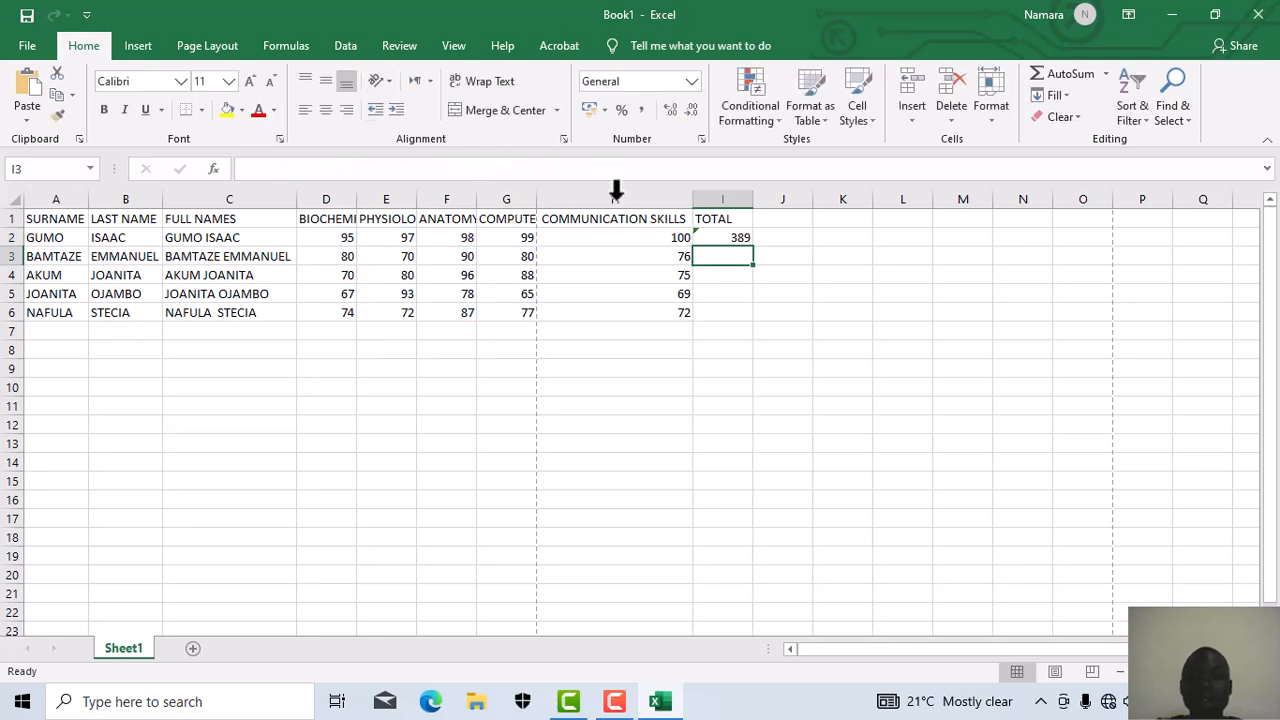
{"action": "left_click", "coordinate": [705, 237]}
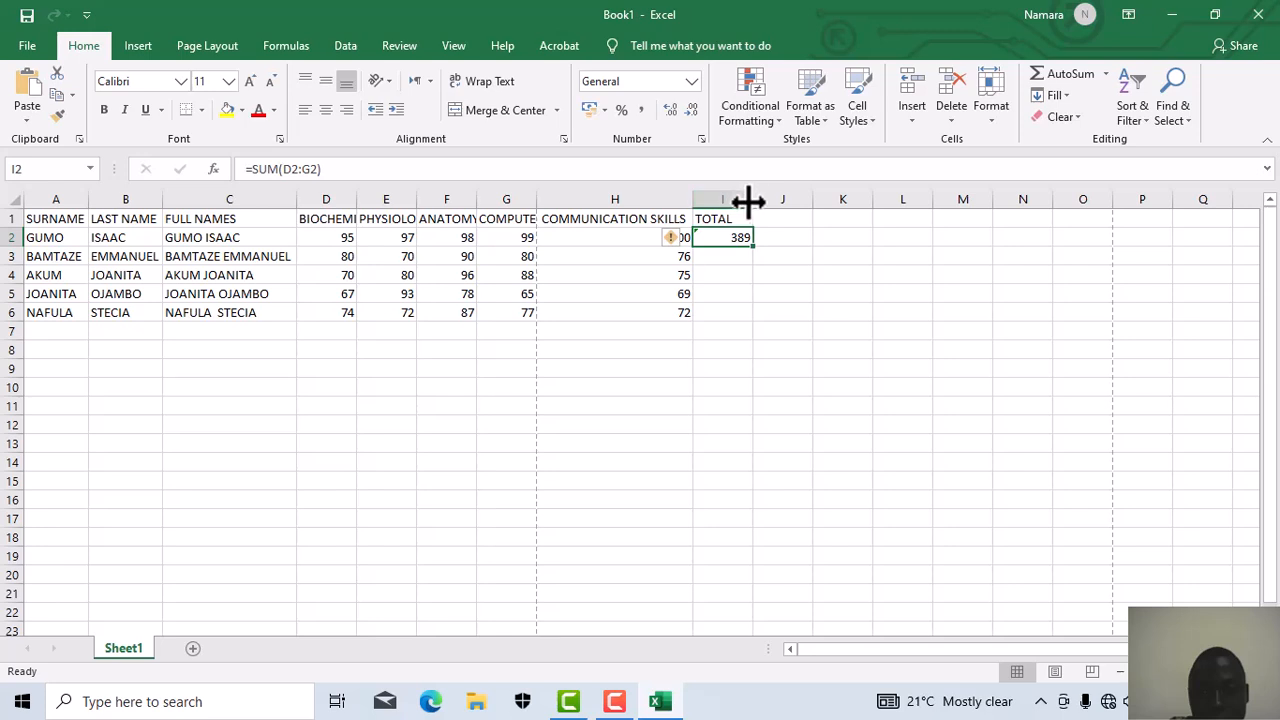
Step: Copy the I2 total down to I6, giving 320, 334, 303 and 310, and check I3's error tag
{"action": "double_click", "coordinate": [752, 201]}
{"action": "left_click", "coordinate": [752, 198]}
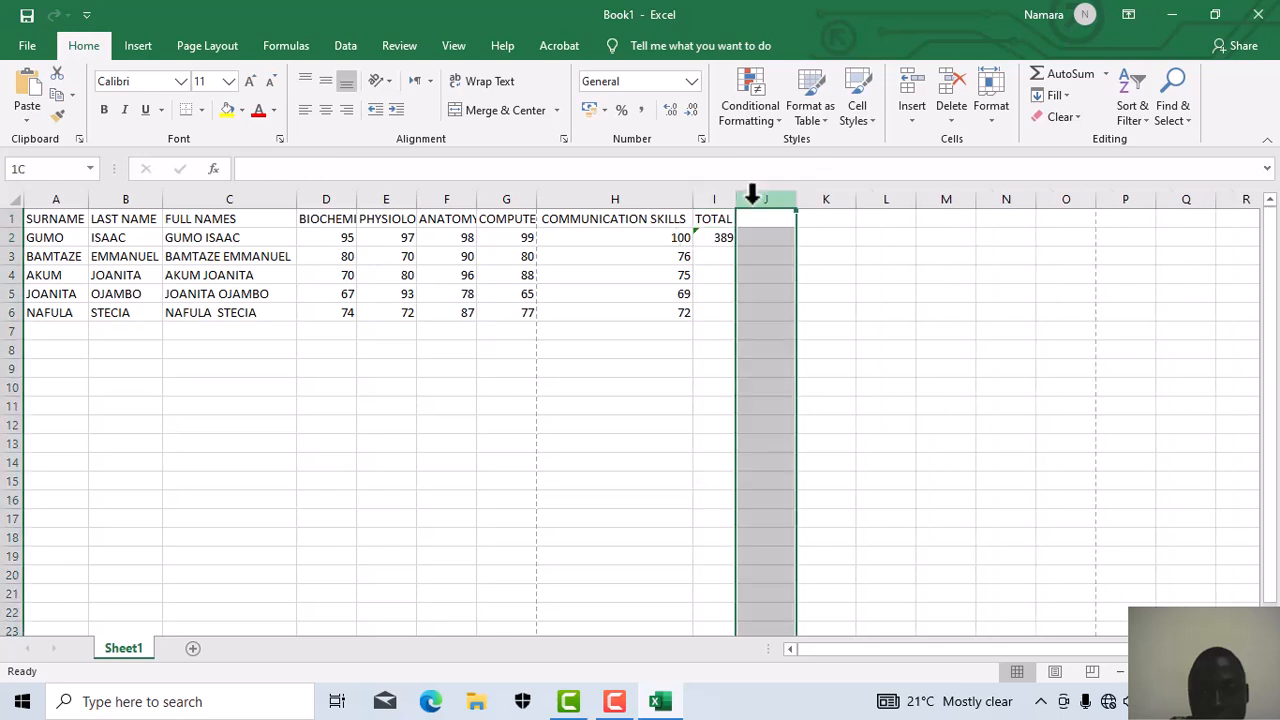
{"action": "left_click", "coordinate": [727, 234]}
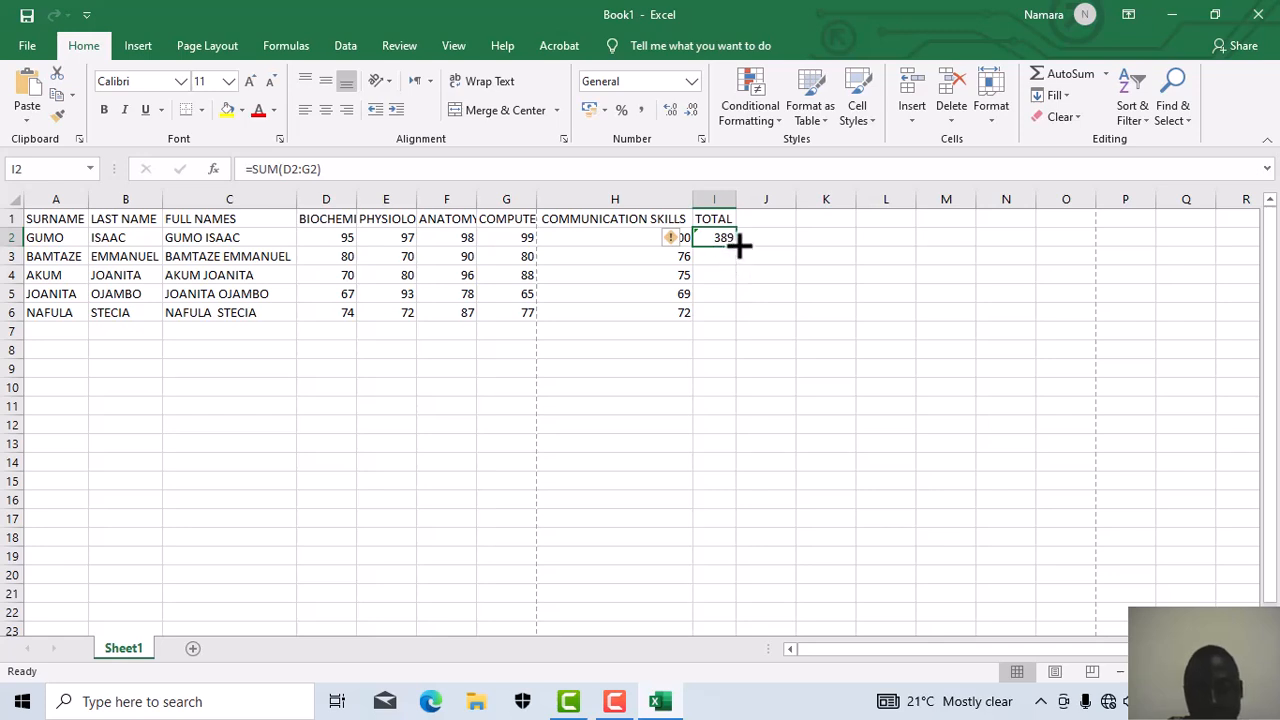
{"action": "left_click_drag", "start_coordinate": [740, 245], "coordinate": [749, 320]}
{"action": "left_click", "coordinate": [614, 392]}
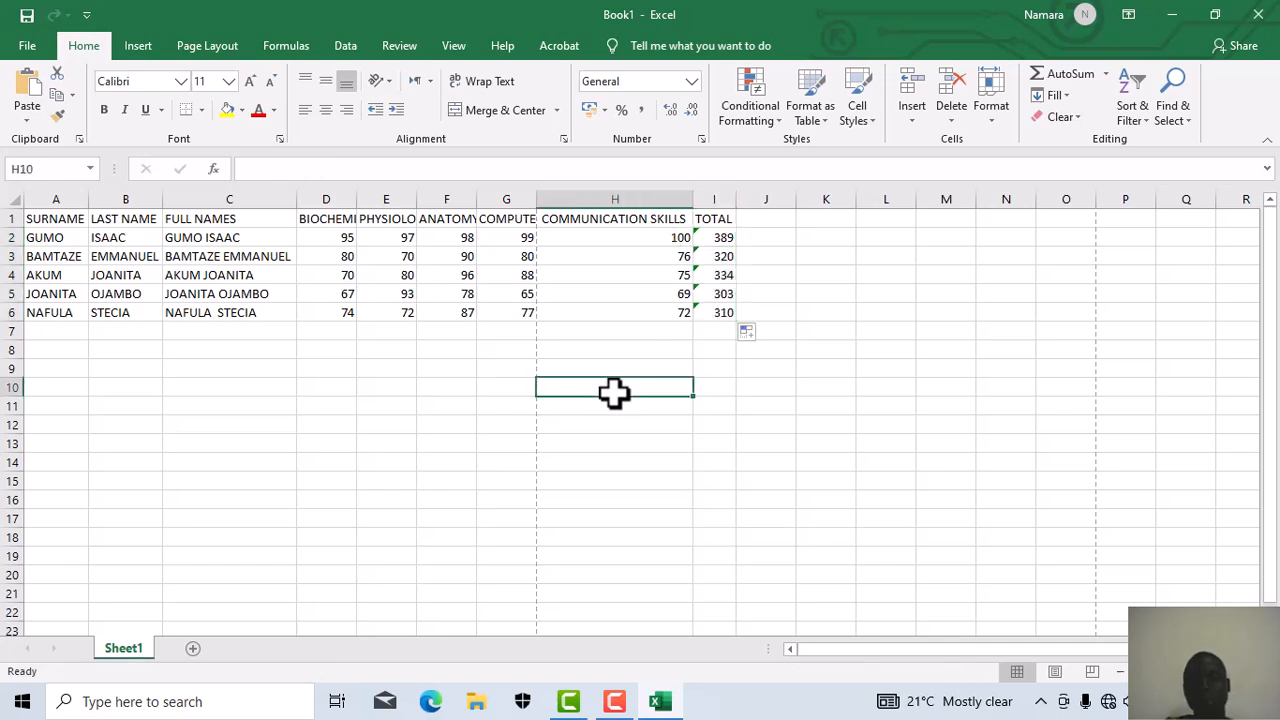
{"action": "left_click", "coordinate": [708, 252]}
{"action": "mouse_move", "coordinate": [676, 255]}
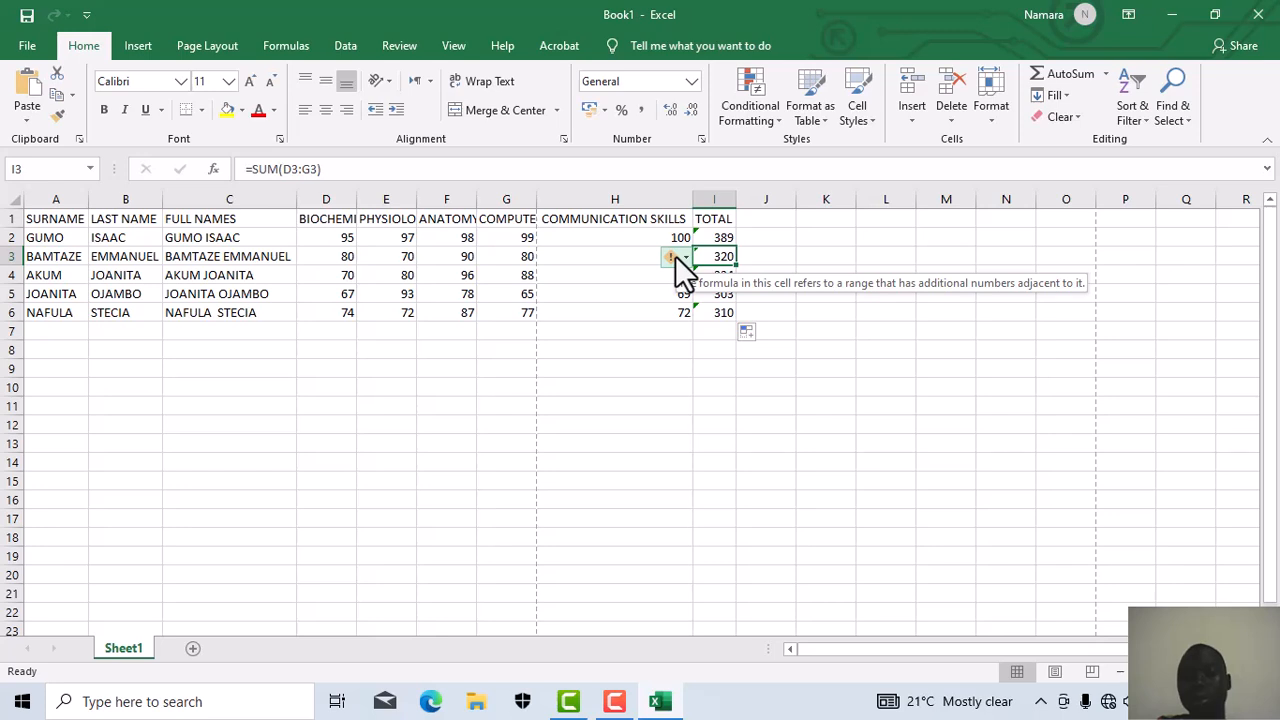
{"action": "left_click", "coordinate": [617, 335]}
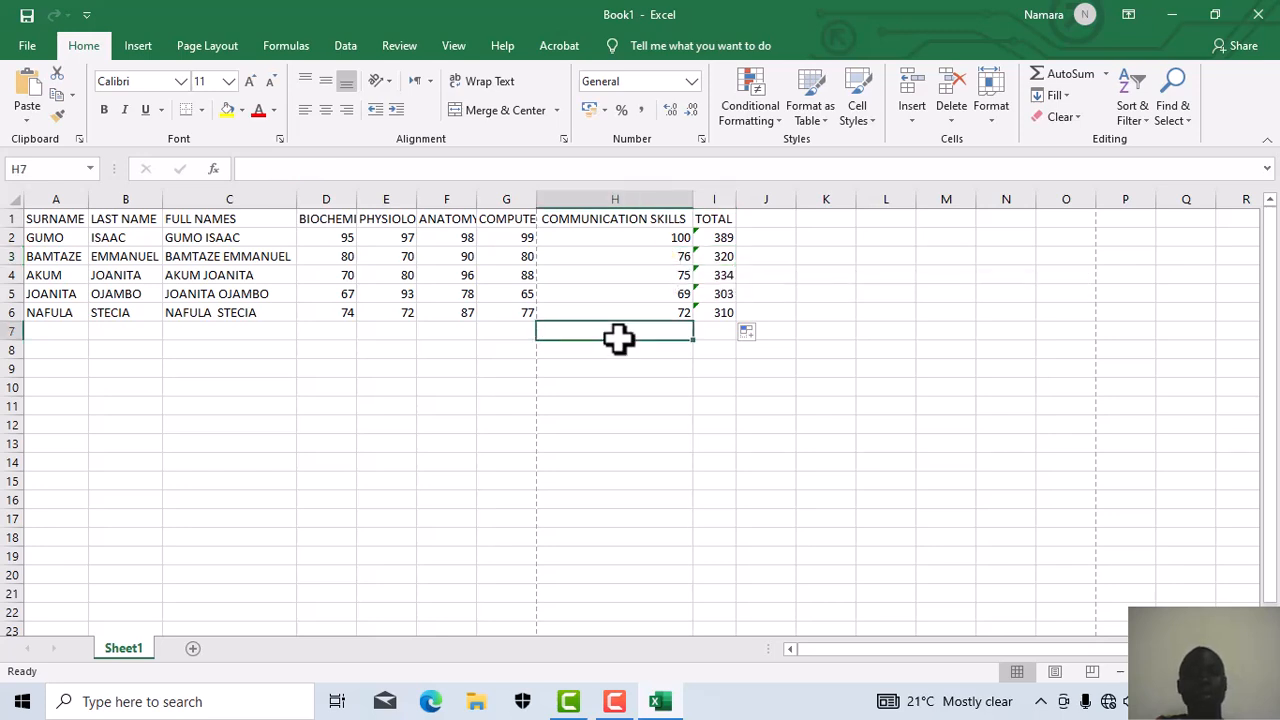
{"action": "left_click", "coordinate": [849, 368]}
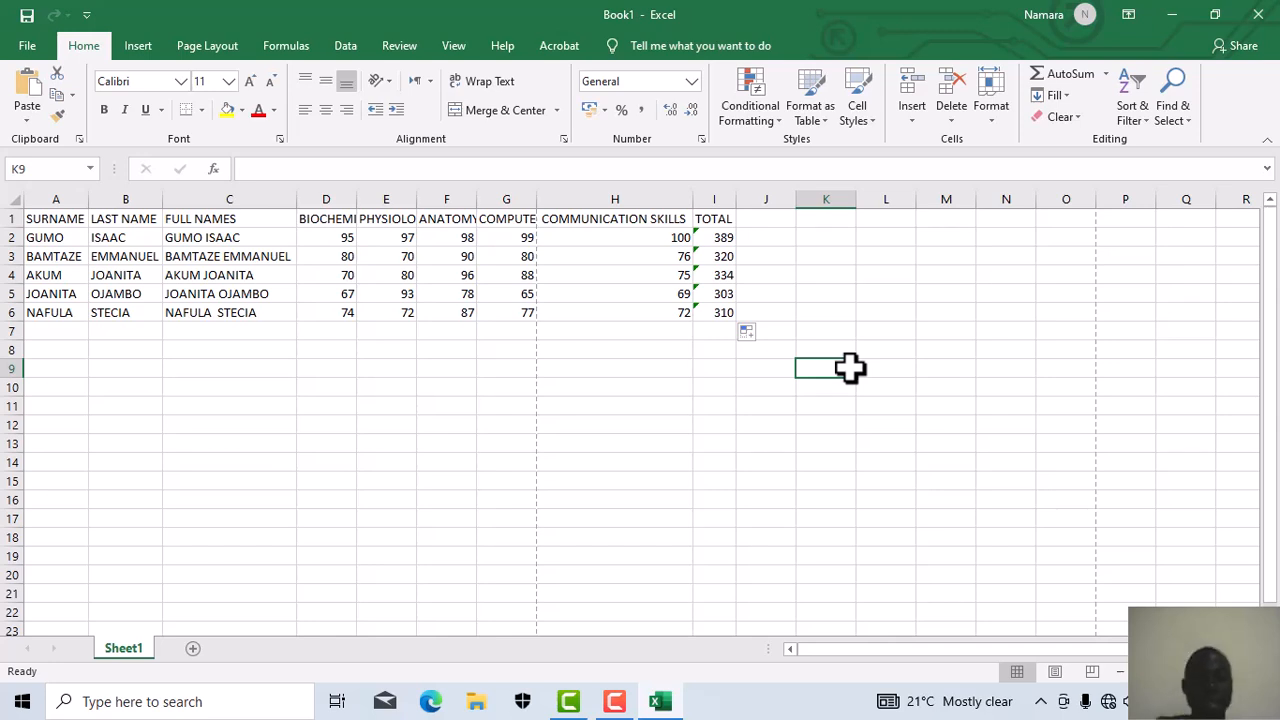
Step: AutoFit columns D, E, F and G so BIOCHEMISTRY, PHYSIOLOGY, ANATOMY and COMPUTER show fully
{"action": "double_click", "coordinate": [356, 199]}
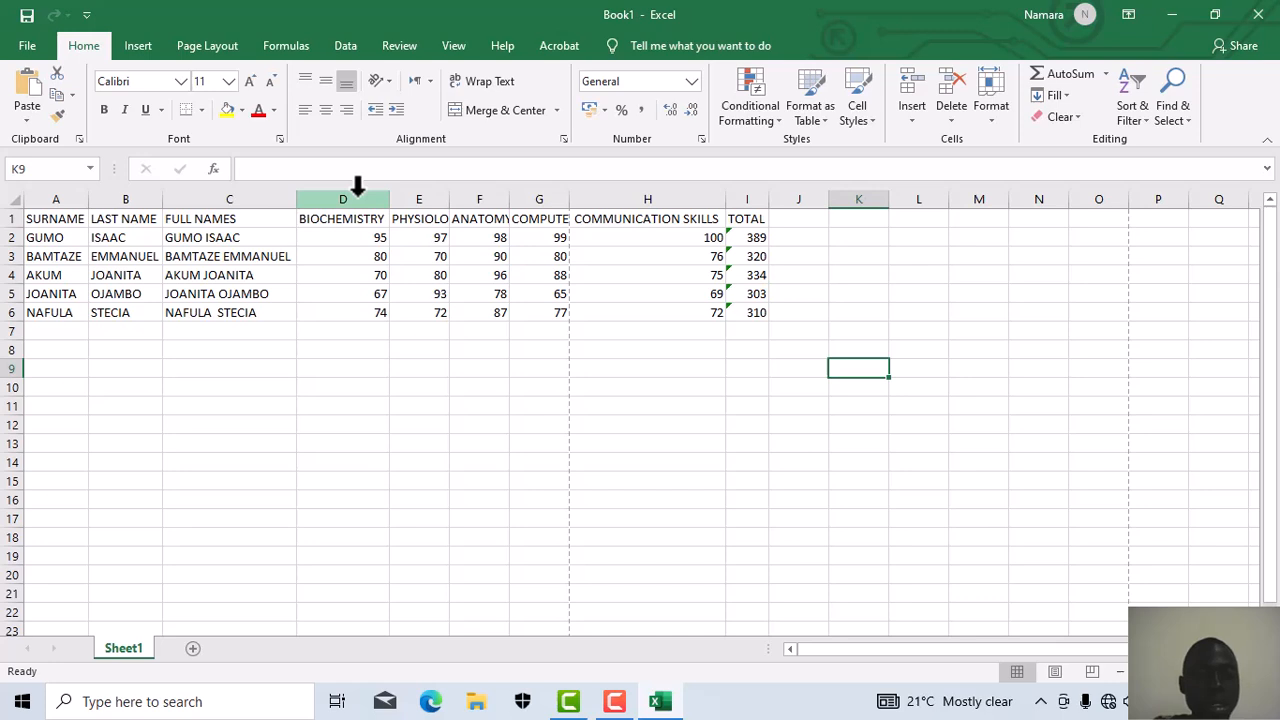
{"action": "double_click", "coordinate": [449, 199]}
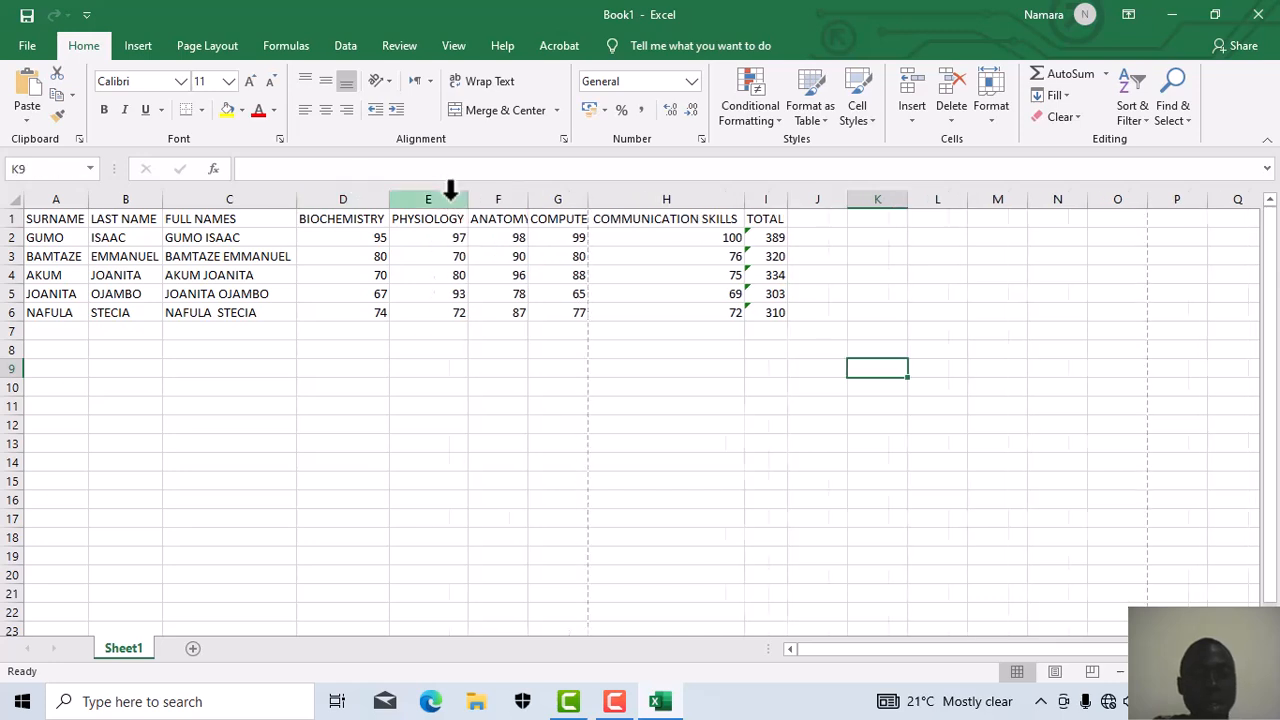
{"action": "double_click", "coordinate": [527, 199]}
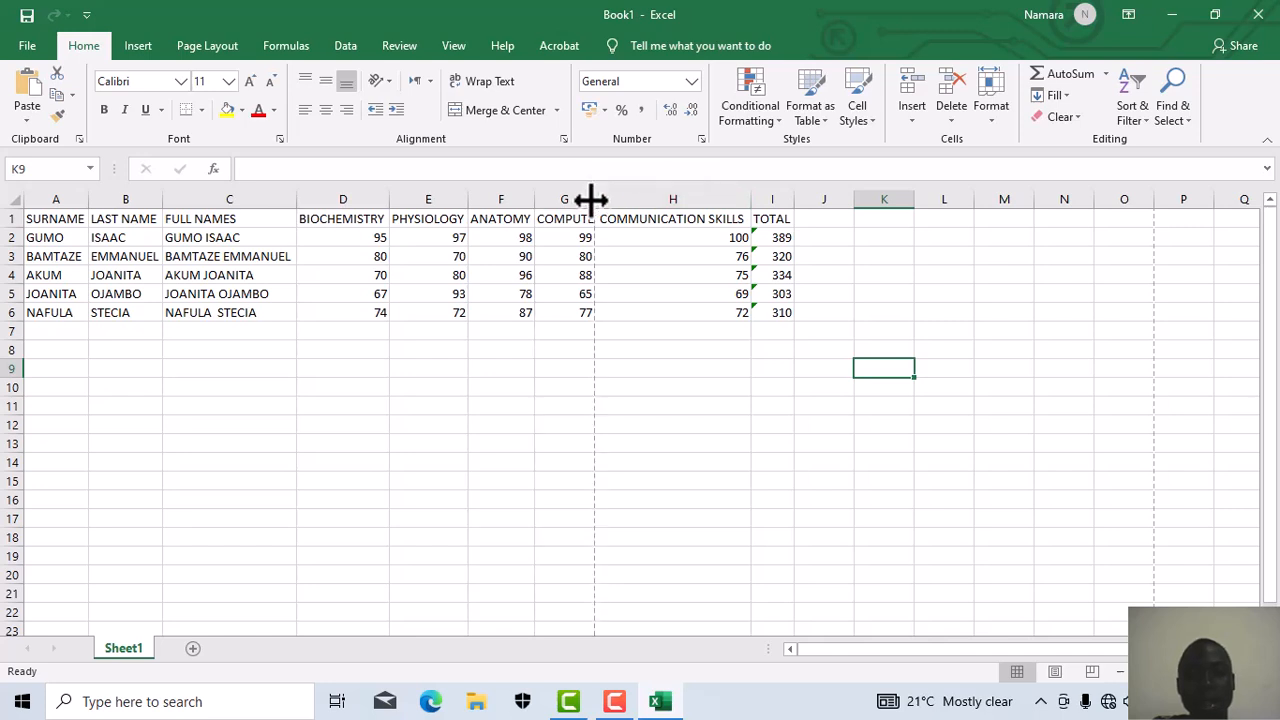
{"action": "double_click", "coordinate": [593, 199]}
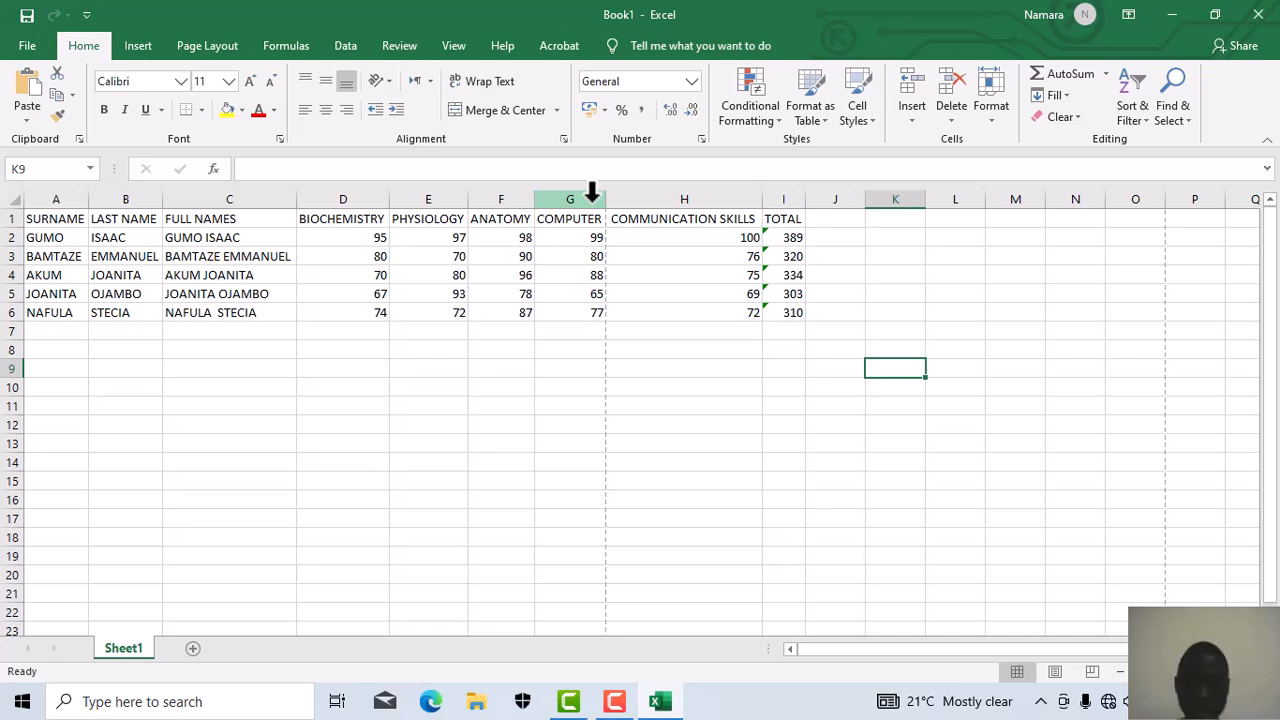
Step: Inspect the formula warning on the I2 total, then dismiss it
{"action": "left_click", "coordinate": [776, 237]}
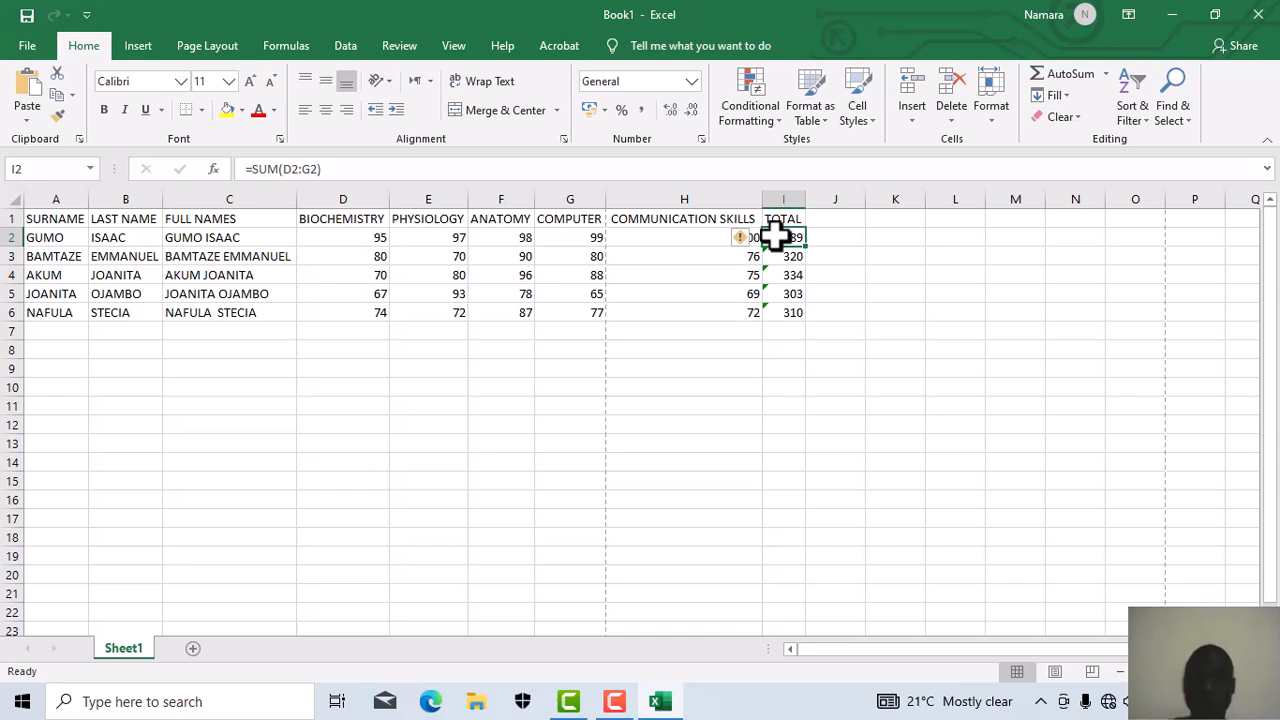
{"action": "left_click", "coordinate": [738, 237]}
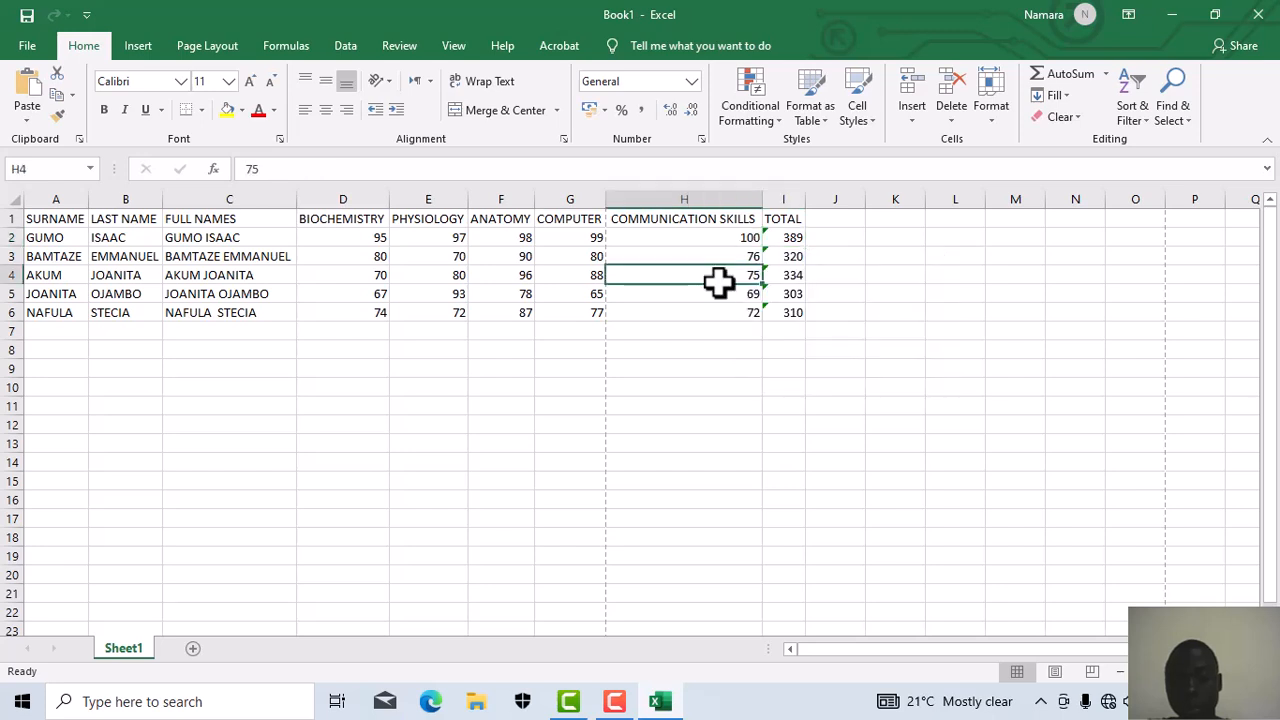
{"action": "left_click", "coordinate": [783, 236]}
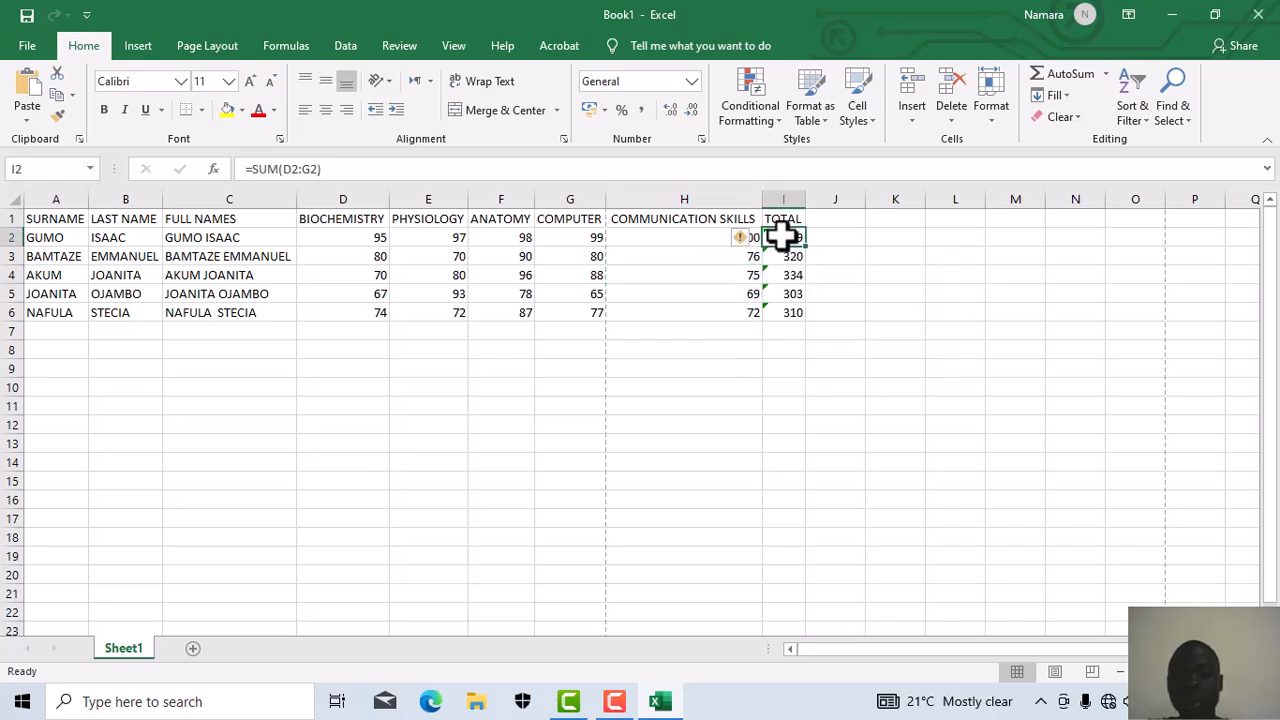
{"action": "left_click", "coordinate": [764, 409]}
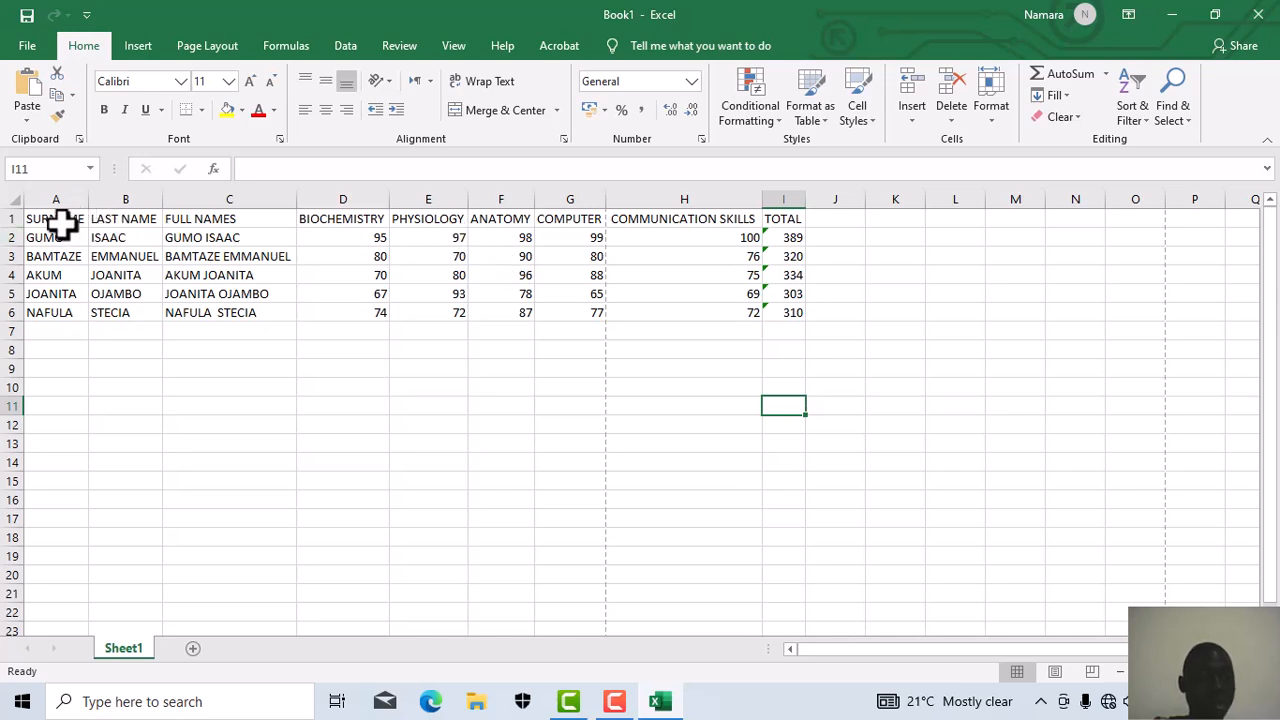
Step: Apply All Borders to the marks table range A1:J7, including blank row 7
{"action": "left_click_drag", "start_coordinate": [52, 215], "coordinate": [717, 314]}
{"action": "left_click", "coordinate": [720, 314]}
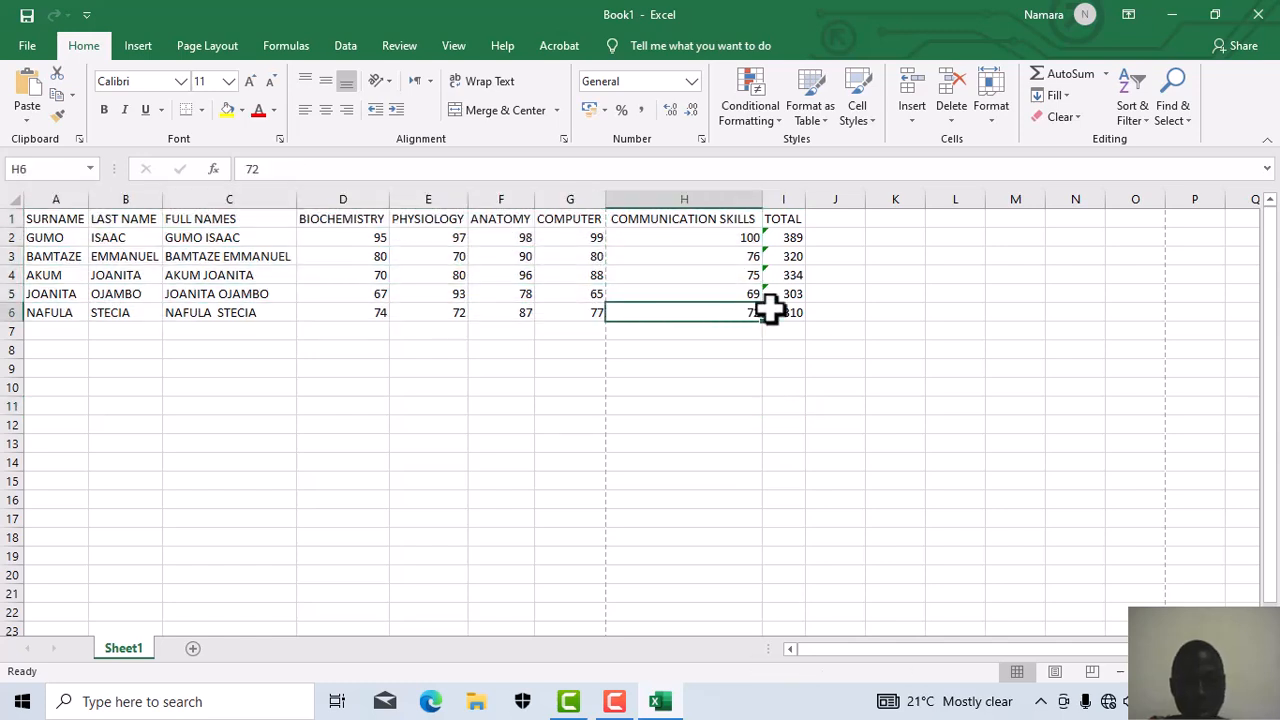
{"action": "left_click", "coordinate": [78, 216]}
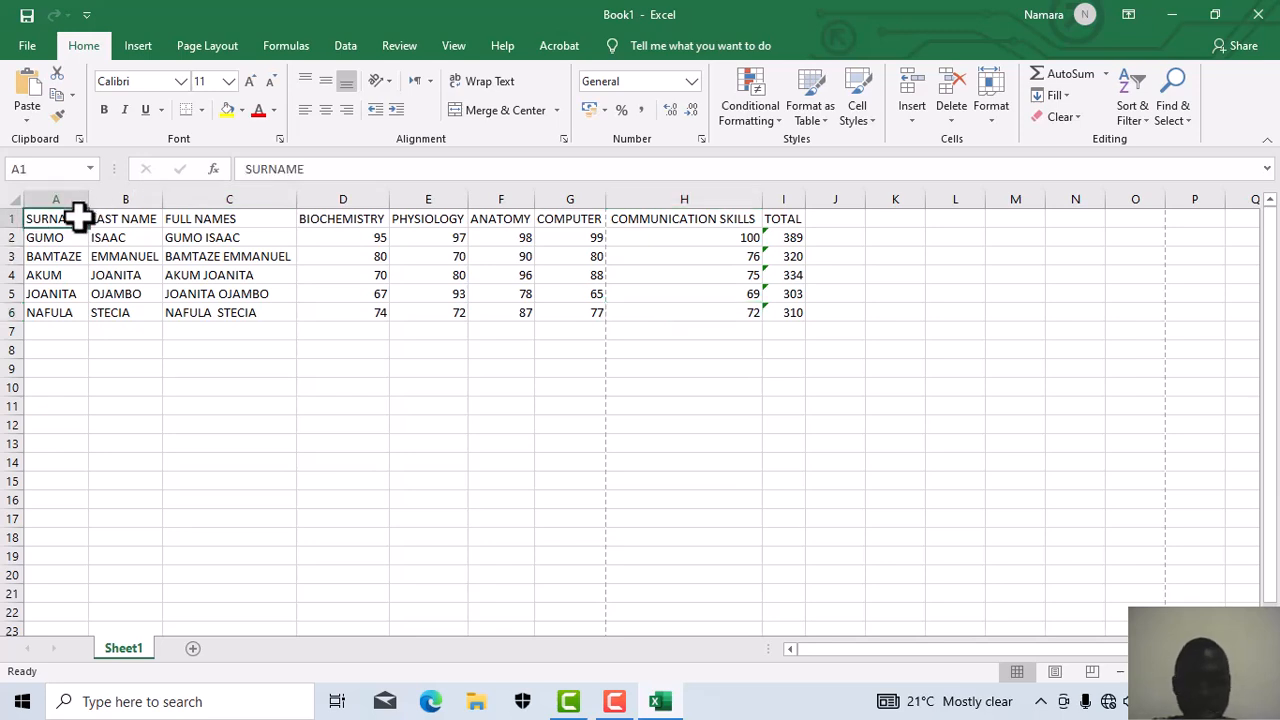
{"action": "key", "text": "shift+Right"}
{"action": "key", "text": "shift+Right"}
{"action": "key", "text": "shift+Right"}
{"action": "key", "text": "shift+Right"}
{"action": "key", "text": "shift+Right"}
{"action": "key", "text": "shift+Right"}
{"action": "key", "text": "shift+Right"}
{"action": "key", "text": "shift+Right"}
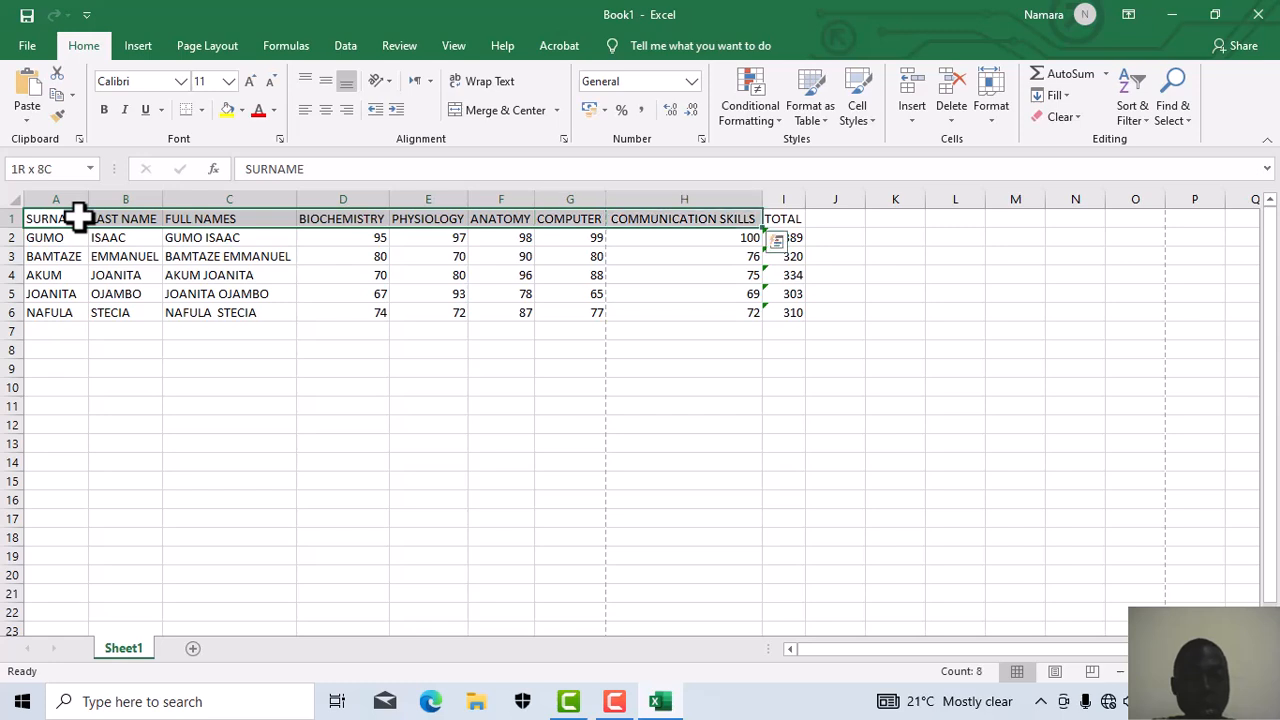
{"action": "key", "text": "shift+Down"}
{"action": "key", "text": "shift+Down"}
{"action": "key", "text": "shift+Down"}
{"action": "key", "text": "shift+Down"}
{"action": "key", "text": "shift+Down"}
{"action": "key", "text": "shift+Down"}
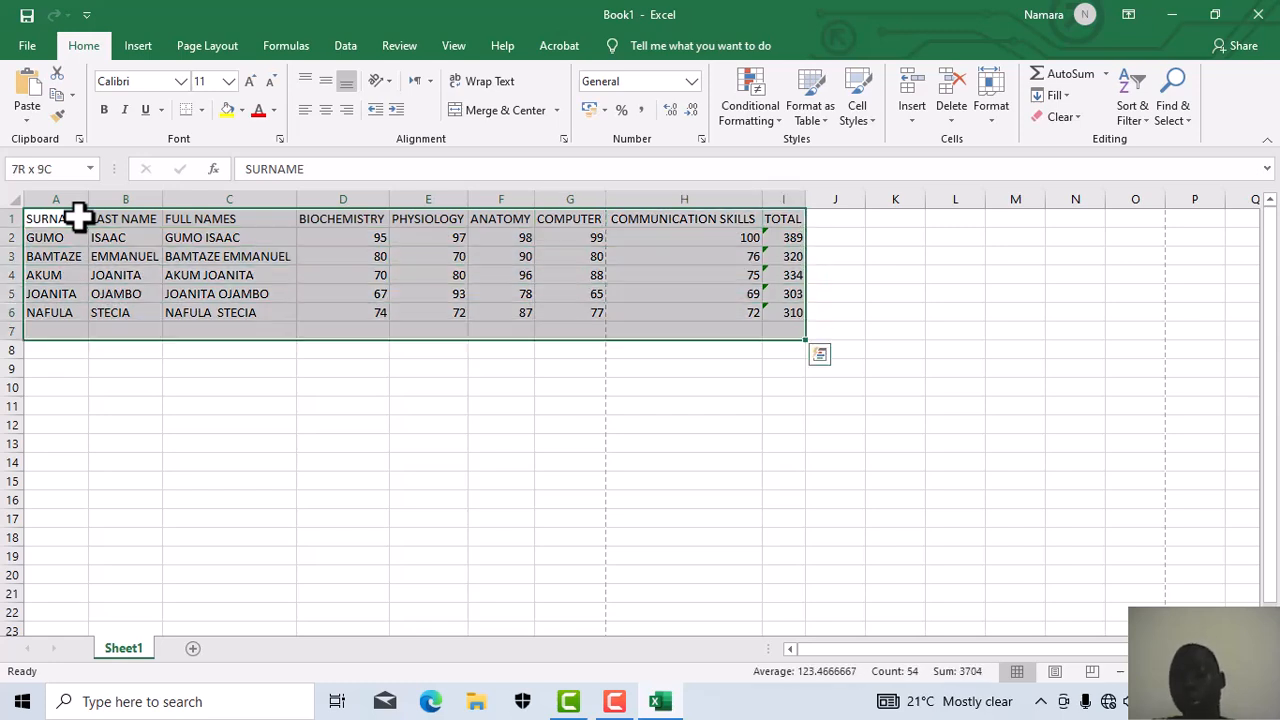
{"action": "key", "text": "shift+Right"}
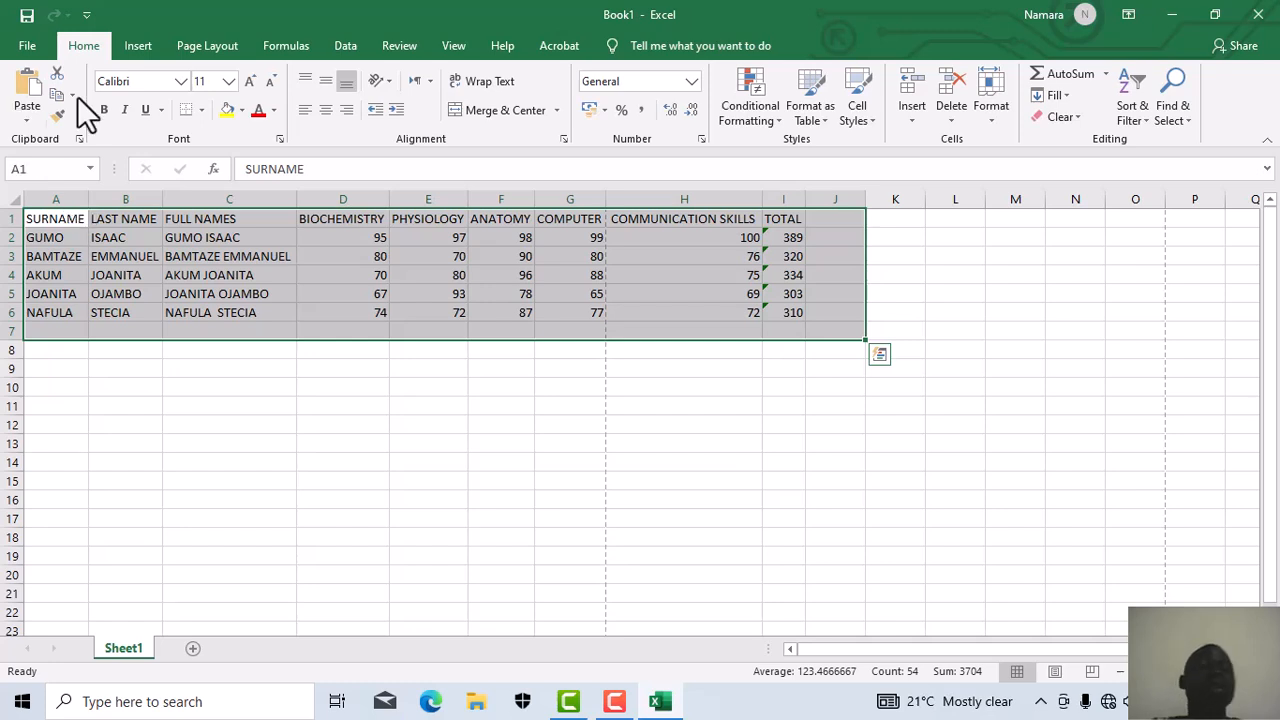
{"action": "left_click", "coordinate": [202, 111]}
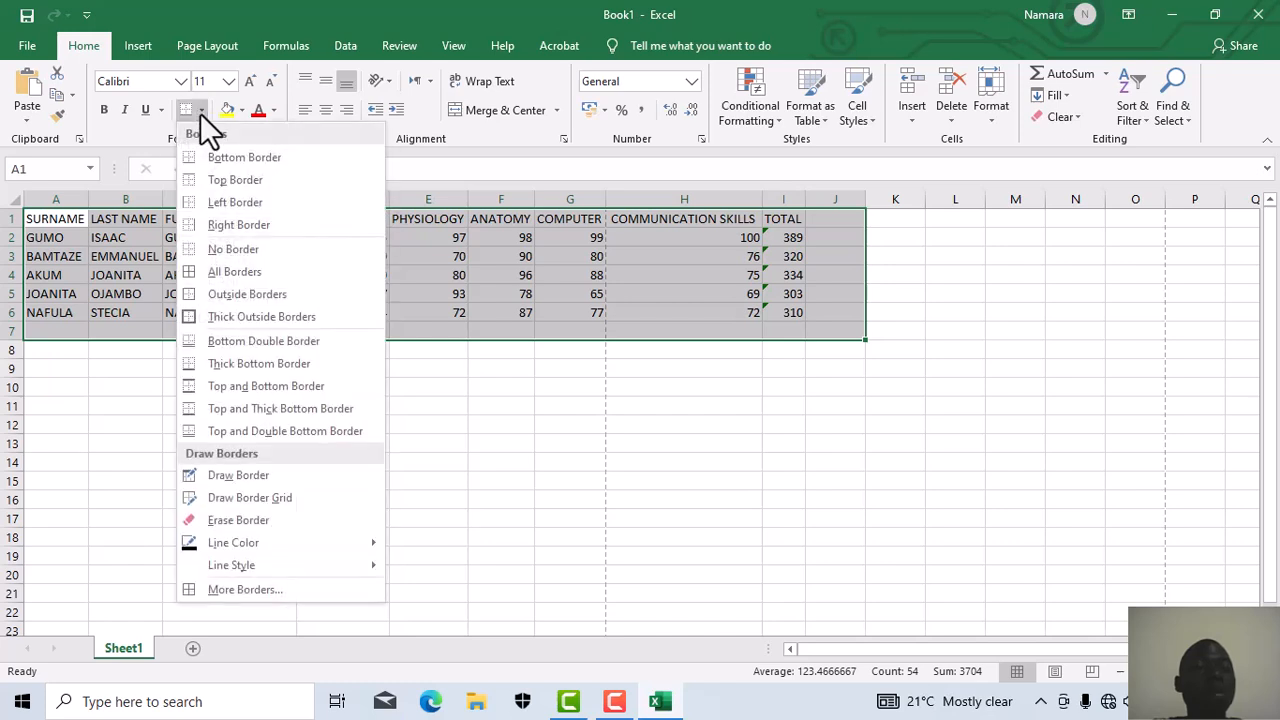
{"action": "left_click", "coordinate": [247, 271]}
{"action": "left_click", "coordinate": [342, 401]}
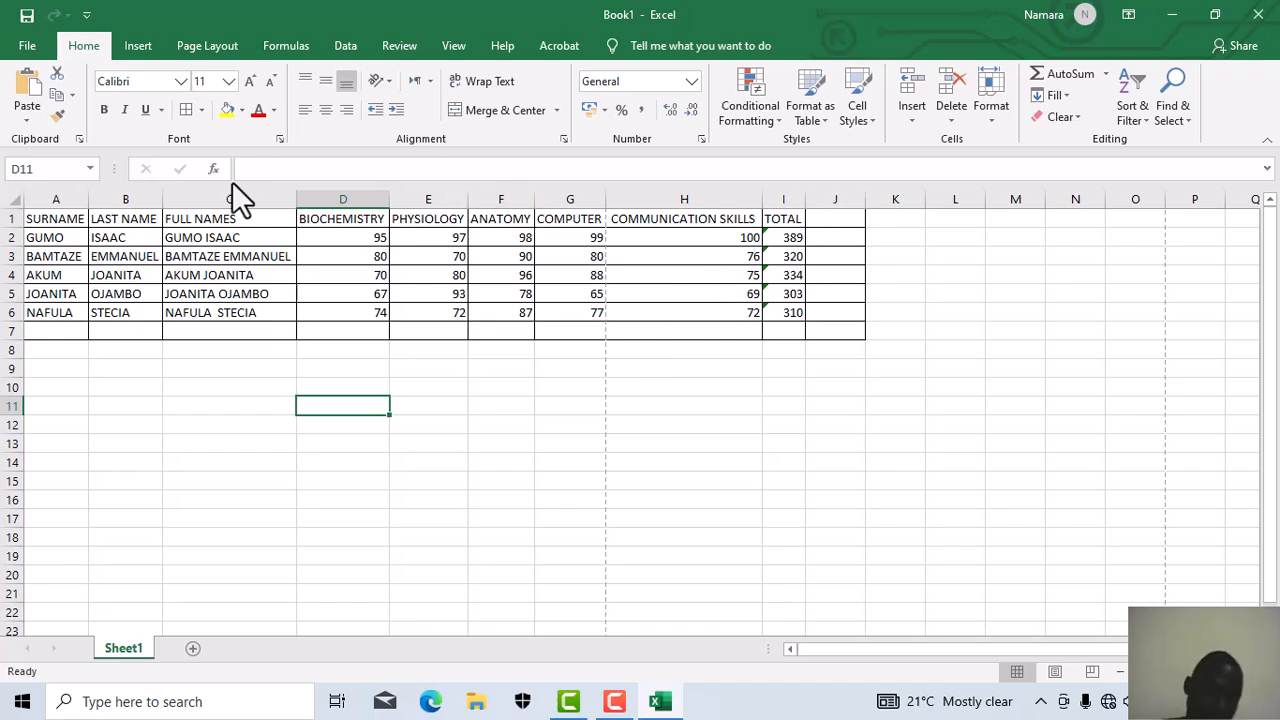
Step: Select the marks table A1:J7, from the SURNAME heading down through blank row 7
{"action": "left_click", "coordinate": [63, 218]}
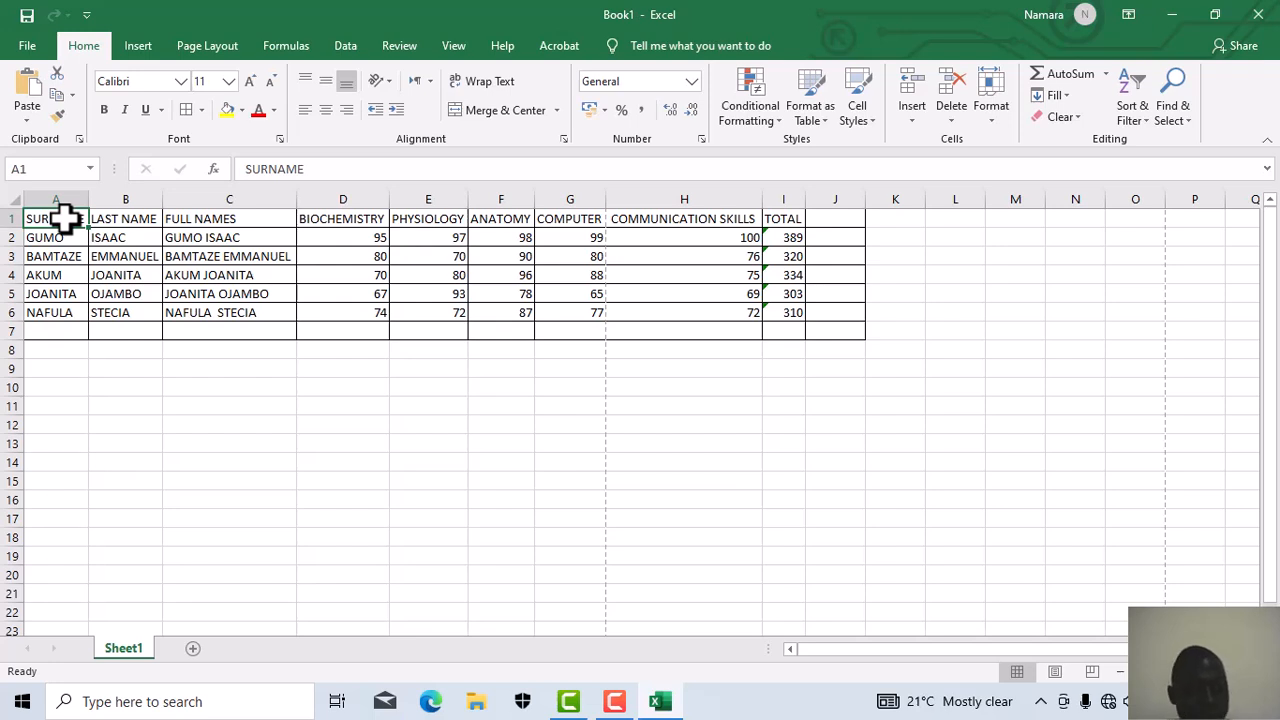
{"action": "key", "text": "shift+Right"}
{"action": "key", "text": "shift+Right"}
{"action": "key", "text": "shift+Right"}
{"action": "key", "text": "shift+Right"}
{"action": "key", "text": "shift+Right"}
{"action": "key", "text": "shift+Right"}
{"action": "key", "text": "shift+Right"}
{"action": "key", "text": "shift+Right"}
{"action": "key", "text": "shift+Right"}
{"action": "key", "text": "shift+Right"}
{"action": "key", "text": "shift+Right"}
{"action": "key", "text": "shift+Right"}
{"action": "key", "text": "shift+Right"}
{"action": "key", "text": "shift+Right"}
{"action": "key", "text": "shift+Right"}
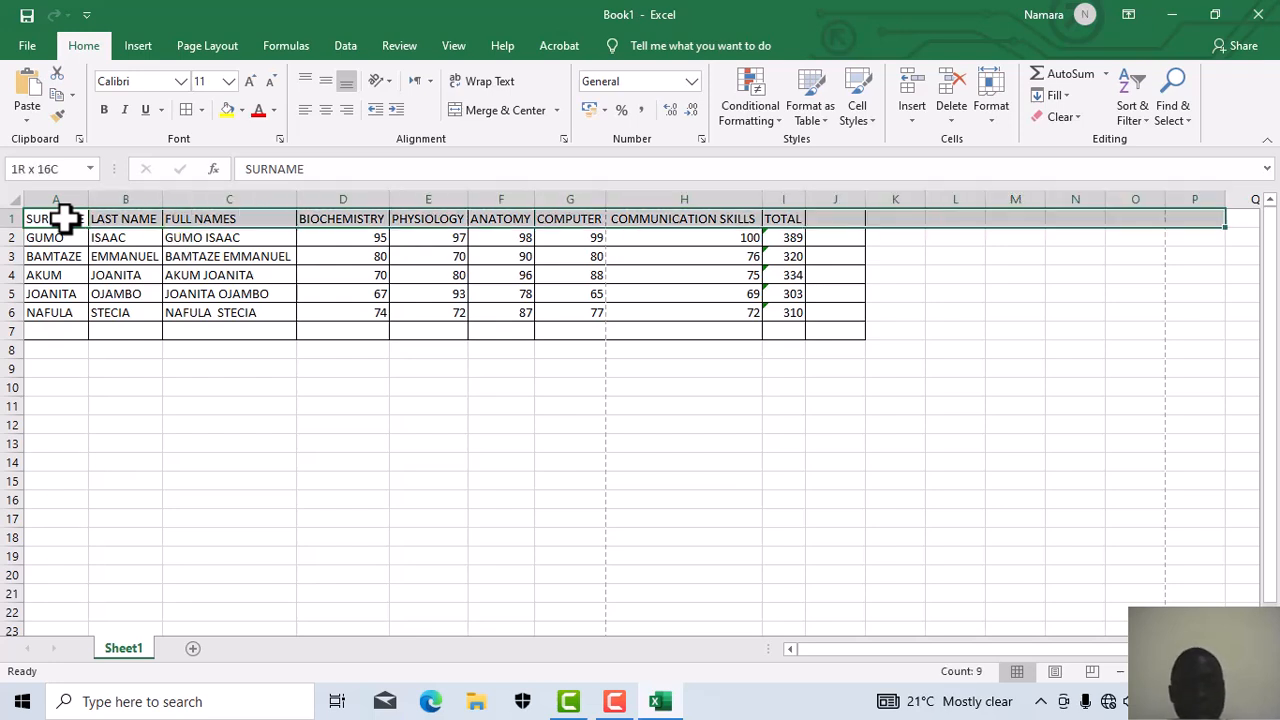
{"action": "key", "text": "shift+Left"}
{"action": "key", "text": "shift+Left"}
{"action": "key", "text": "shift+Left"}
{"action": "key", "text": "shift+Left"}
{"action": "key", "text": "shift+Left"}
{"action": "key", "text": "shift+Left"}
{"action": "key", "text": "shift+Left"}
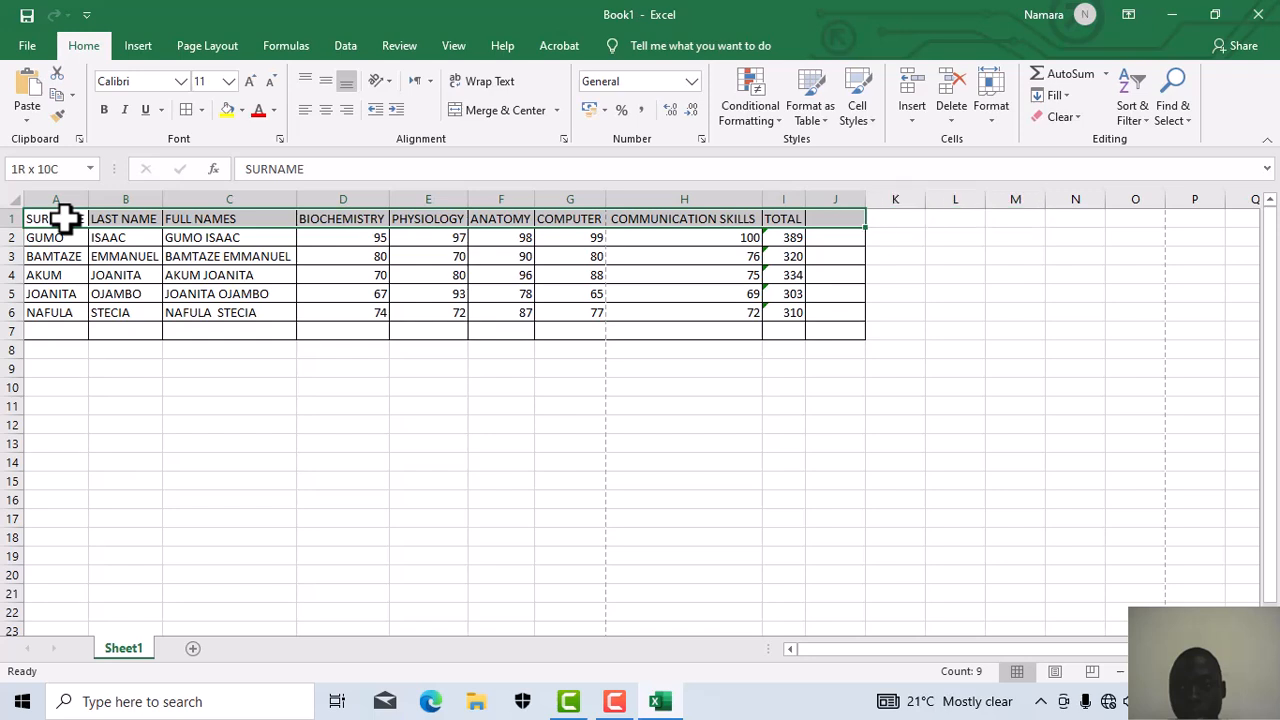
{"action": "key", "text": "shift+Right"}
{"action": "key", "text": "shift+Down"}
{"action": "key", "text": "shift+Down"}
{"action": "key", "text": "shift+Down"}
{"action": "key", "text": "shift+Down"}
{"action": "key", "text": "shift+Down"}
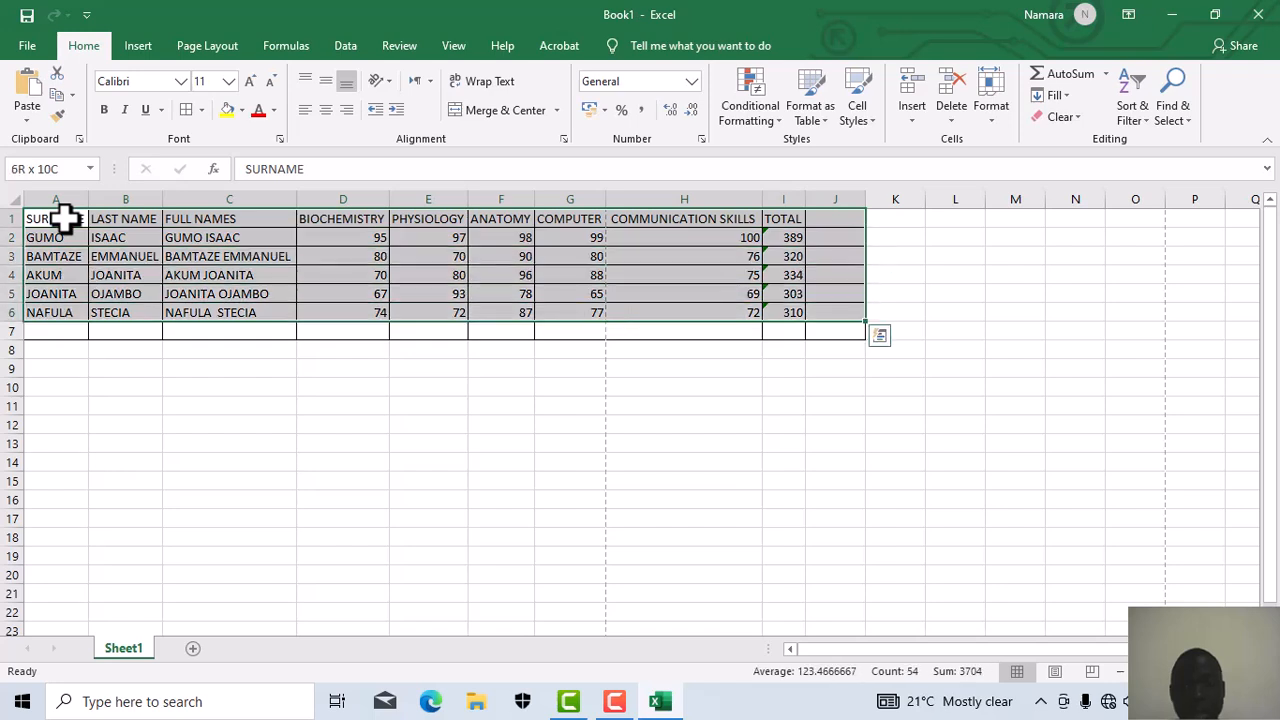
{"action": "key", "text": "shift+Down"}
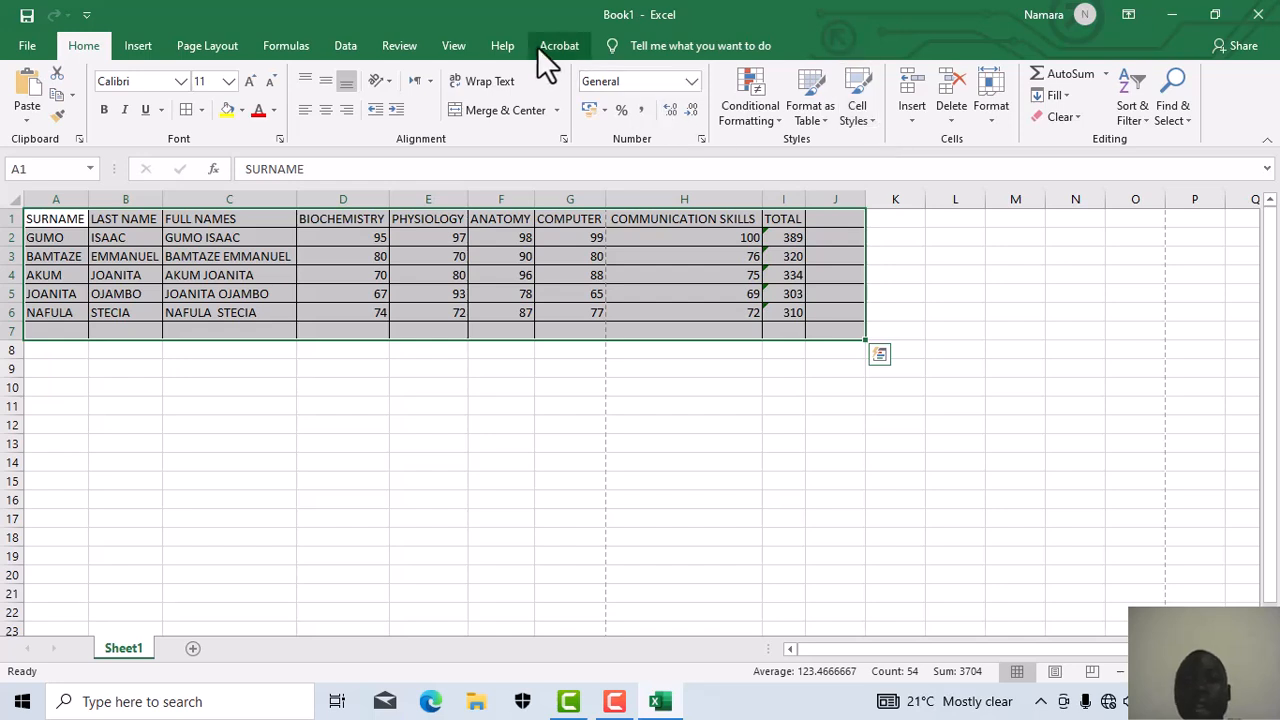
Step: Show the Insert ribbon with its PivotTable, table and chart commands
{"action": "left_click", "coordinate": [140, 46]}
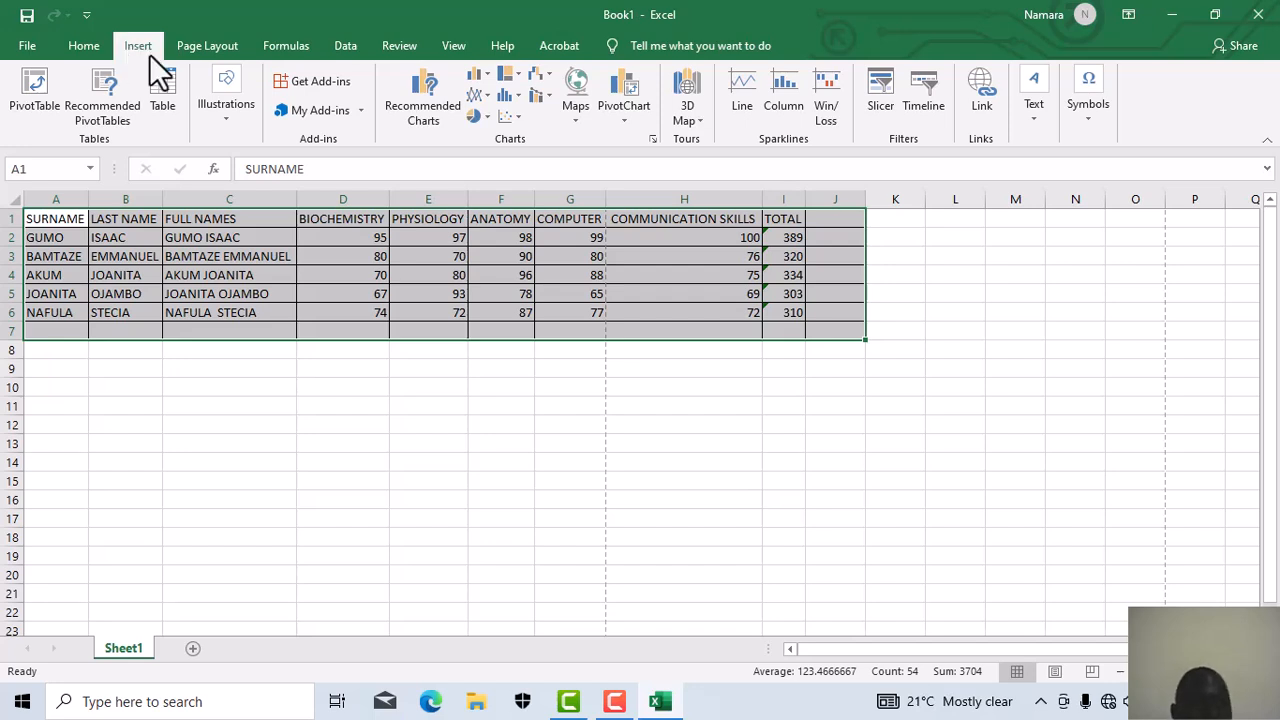
{"action": "left_click", "coordinate": [96, 47]}
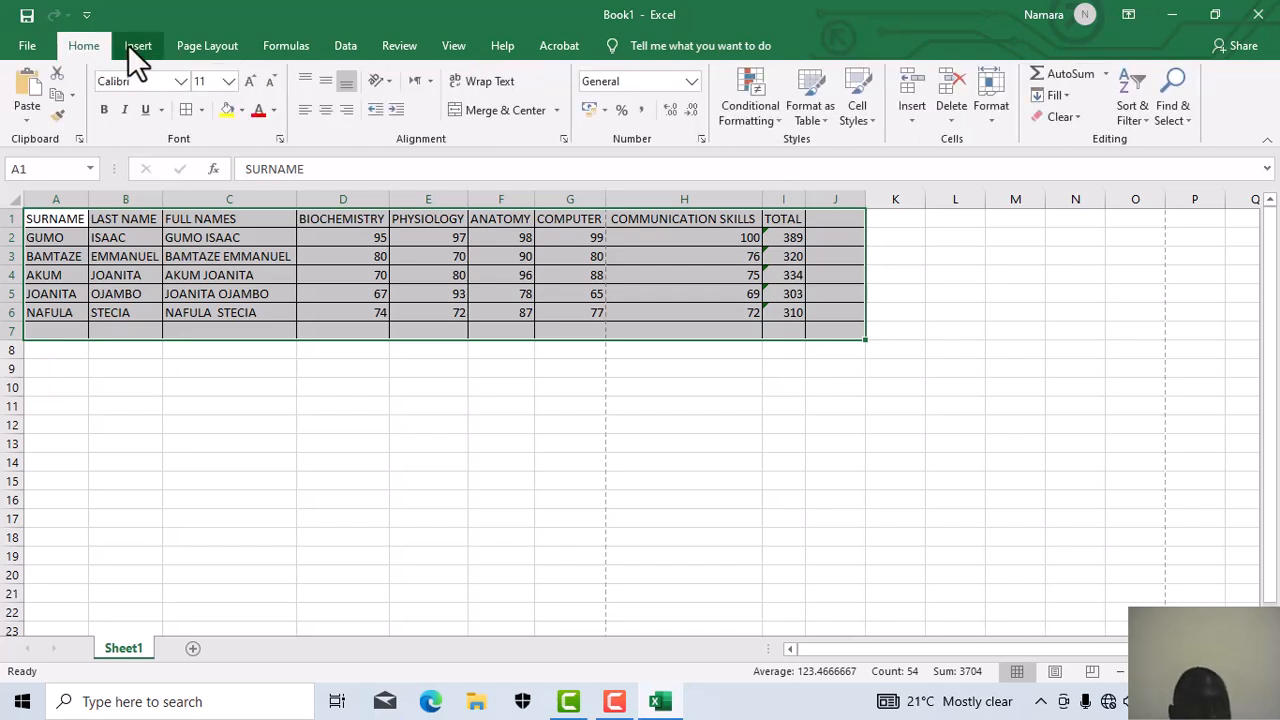
{"action": "left_click", "coordinate": [128, 45]}
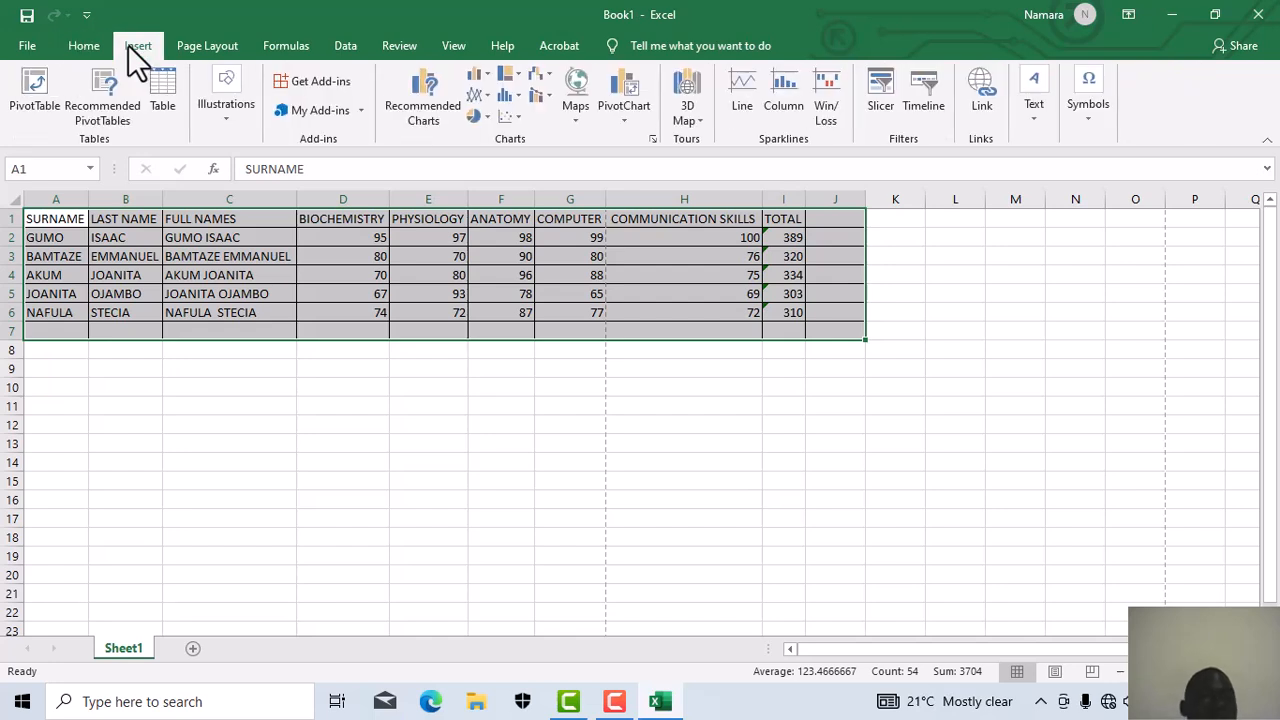
Step: Start a PivotTable and set its source range to Sheet1!$C$1:$I$6
{"action": "left_click", "coordinate": [30, 105]}
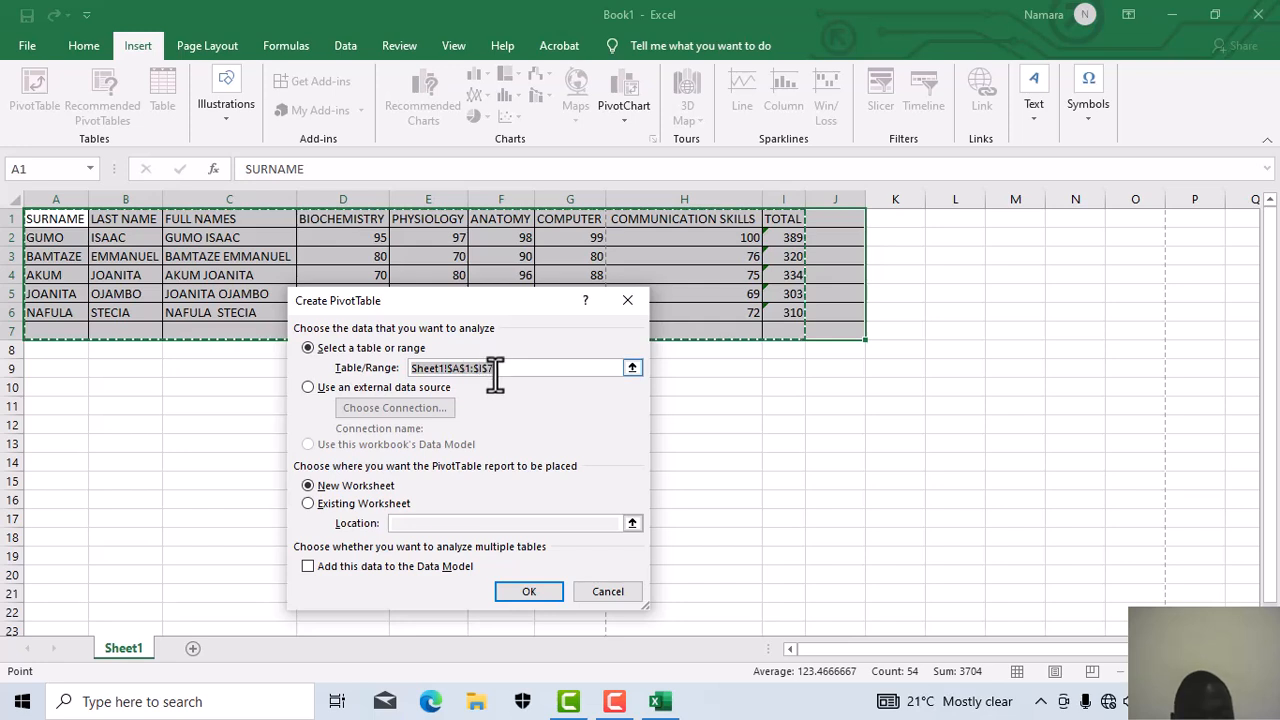
{"action": "left_click", "coordinate": [634, 369]}
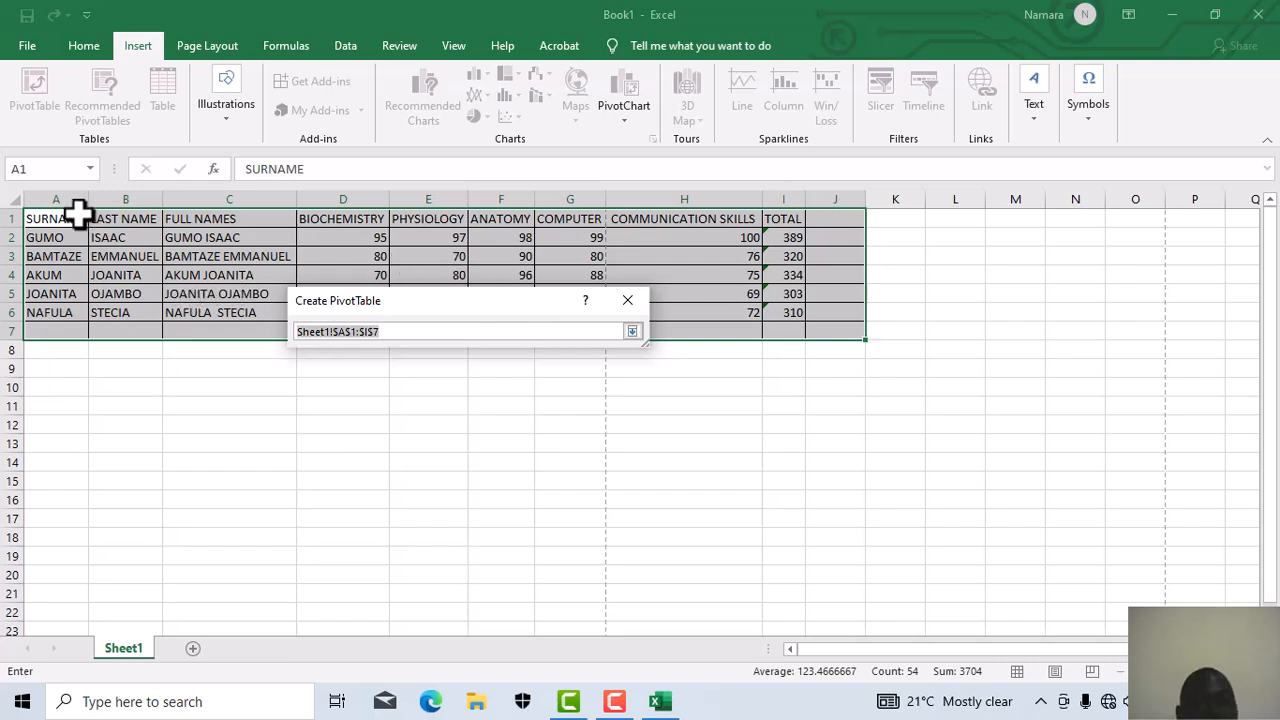
{"action": "left_click", "coordinate": [240, 217]}
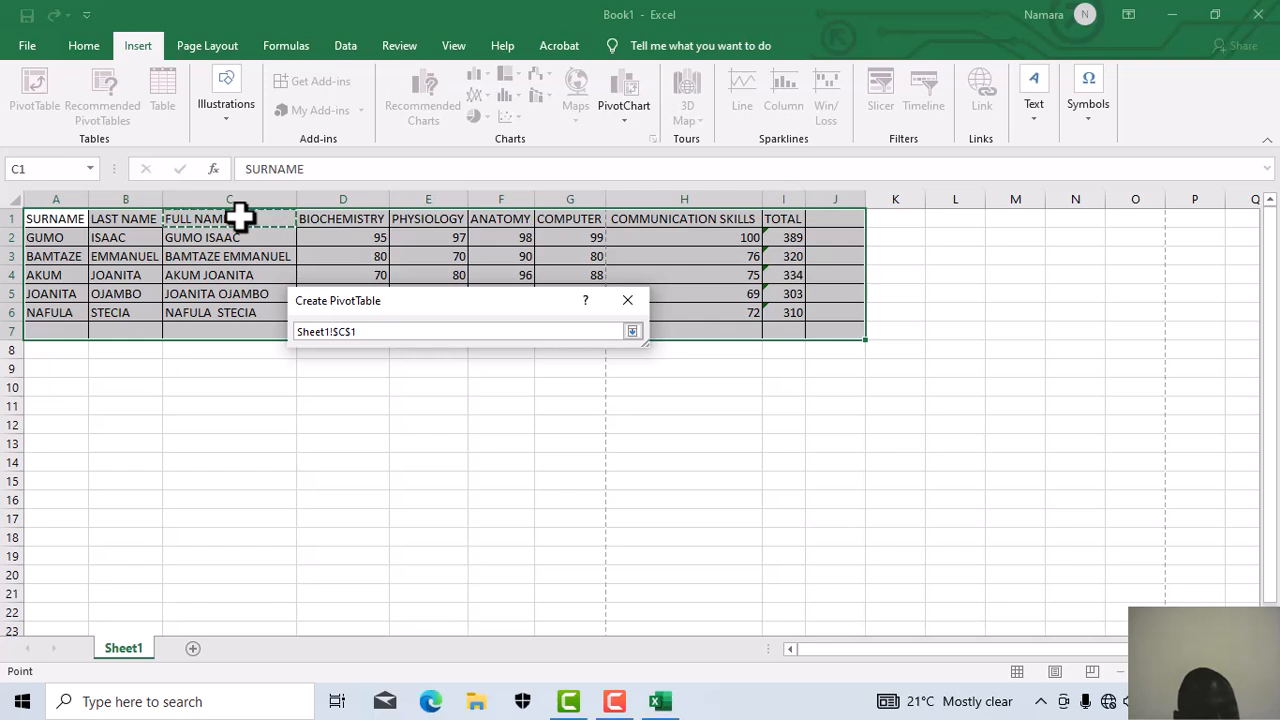
{"action": "key", "text": "shift+Right"}
{"action": "key", "text": "shift+Right"}
{"action": "key", "text": "shift+Right"}
{"action": "key", "text": "shift+Right"}
{"action": "key", "text": "shift+Right"}
{"action": "key", "text": "shift+Right"}
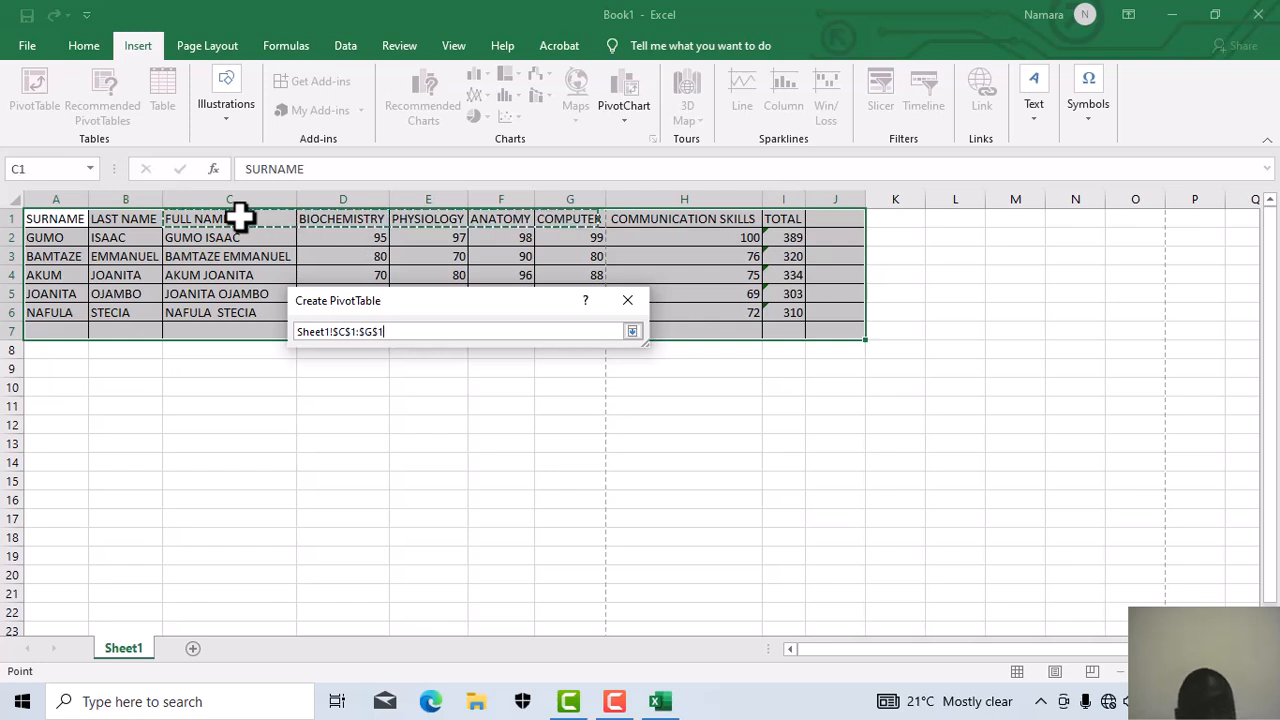
{"action": "key", "text": "shift+Down"}
{"action": "key", "text": "shift+Down"}
{"action": "key", "text": "shift+Down"}
{"action": "key", "text": "shift+Down"}
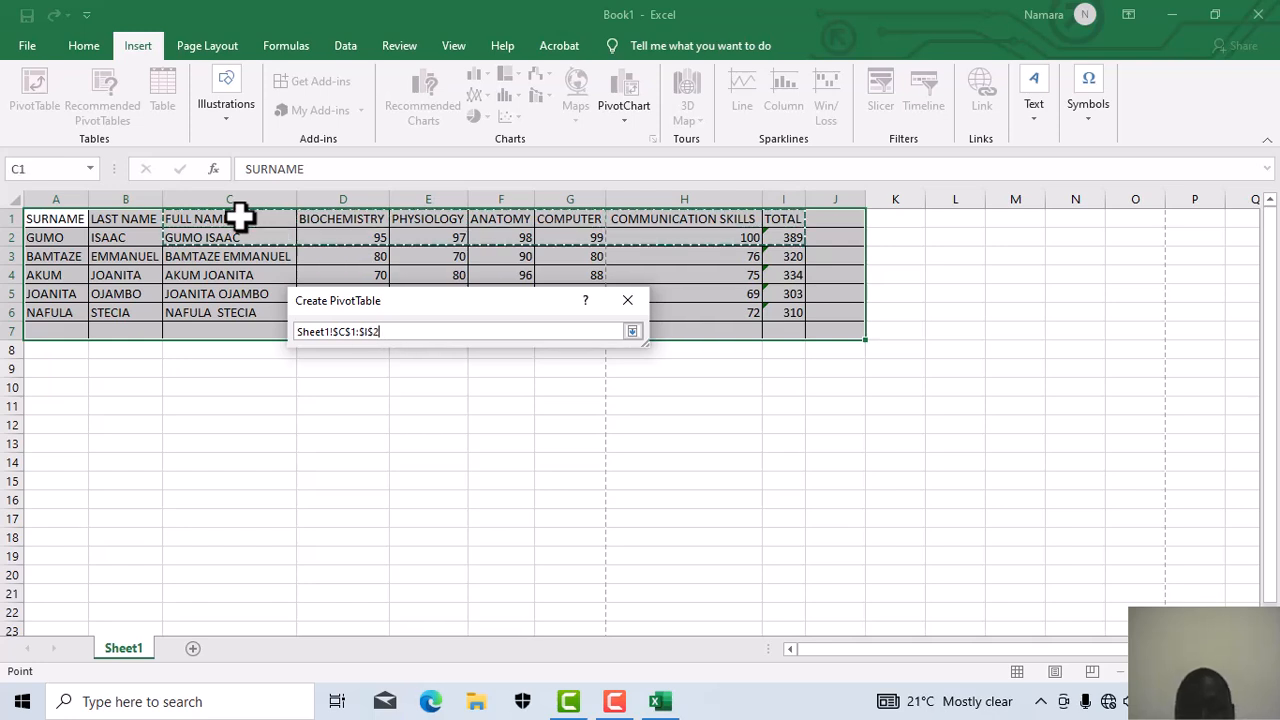
{"action": "key", "text": "shift+Down"}
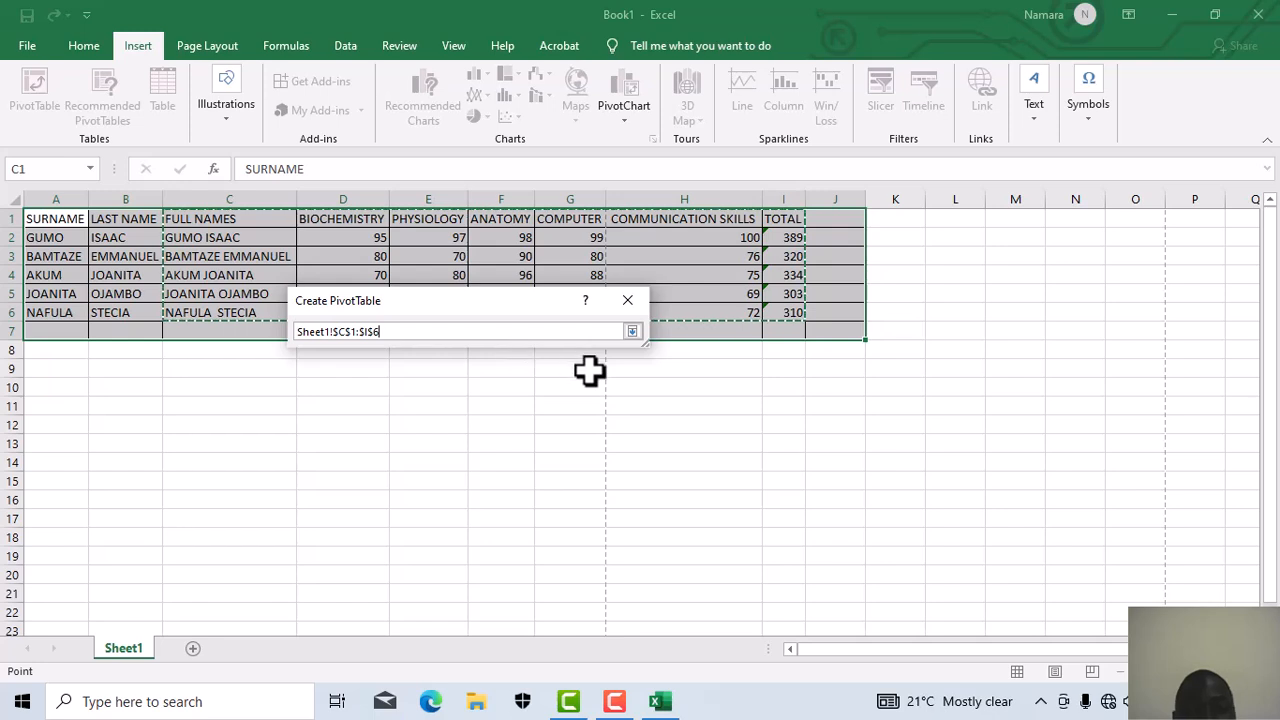
{"action": "left_click", "coordinate": [632, 331]}
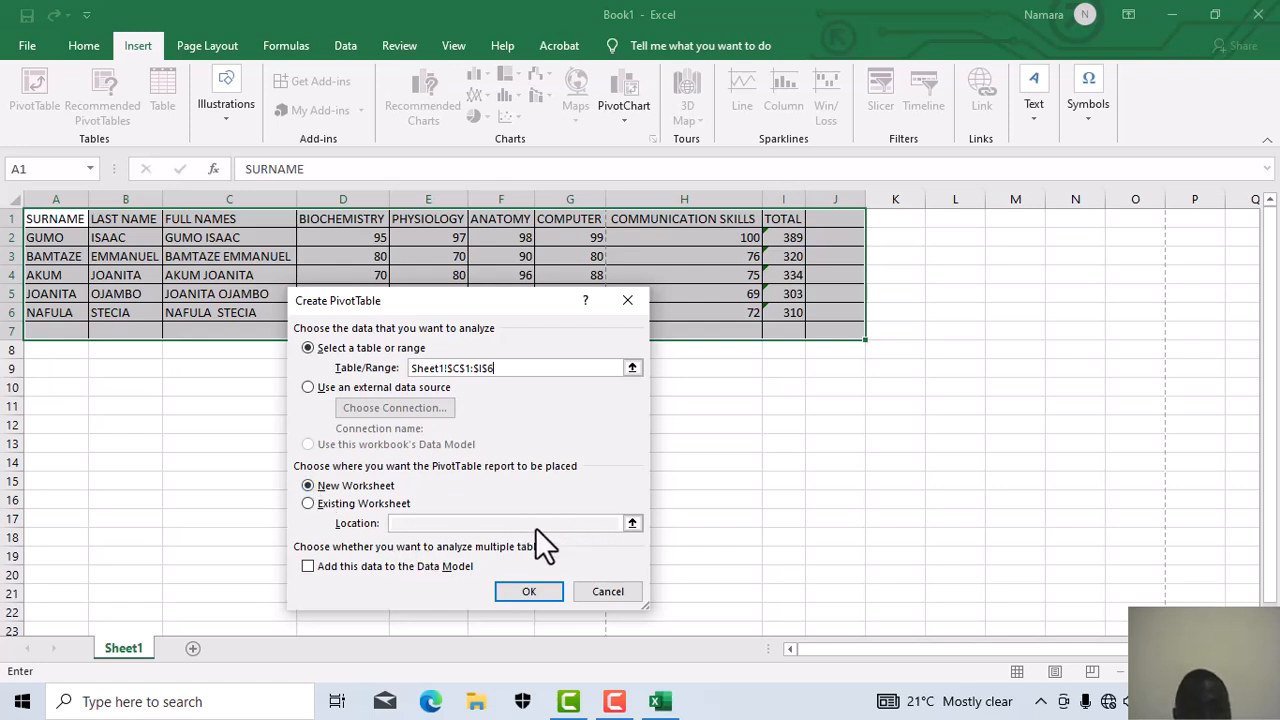
Step: Create the PivotTable on a new sheet with FULL NAMES rows and sums of all subjects plus TOTAL
{"action": "left_click", "coordinate": [518, 588]}
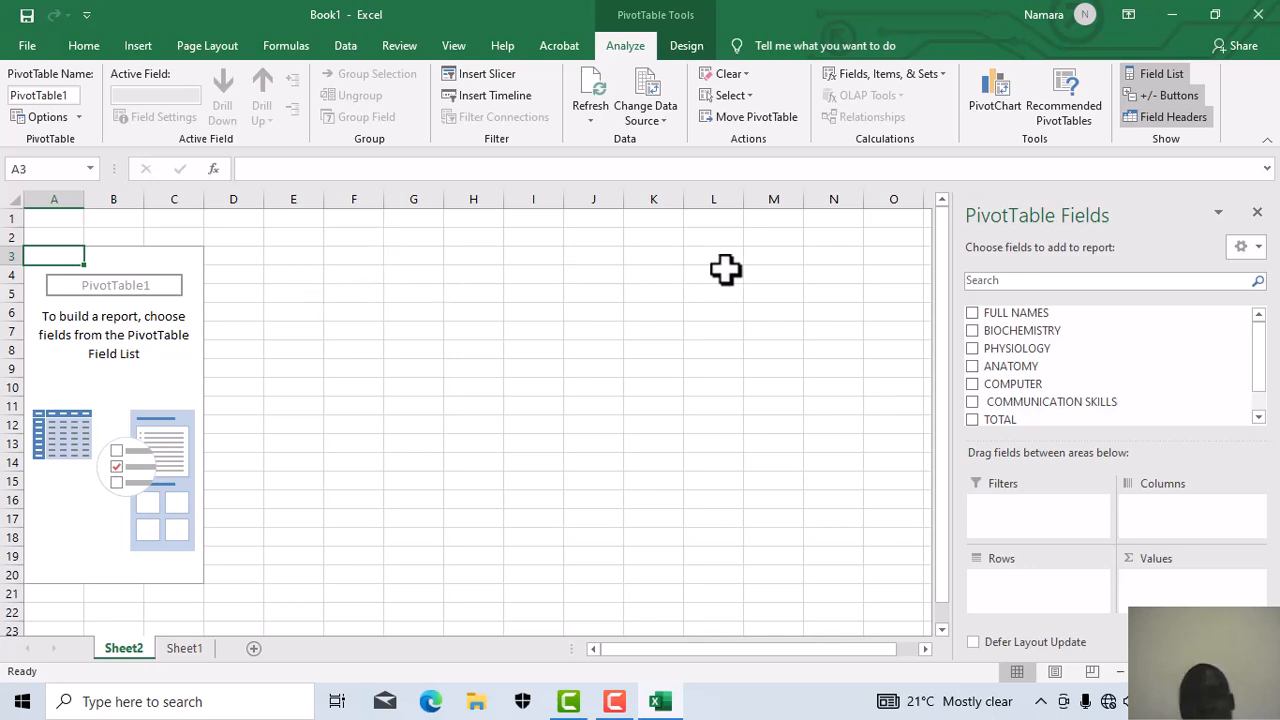
{"action": "left_click", "coordinate": [971, 312]}
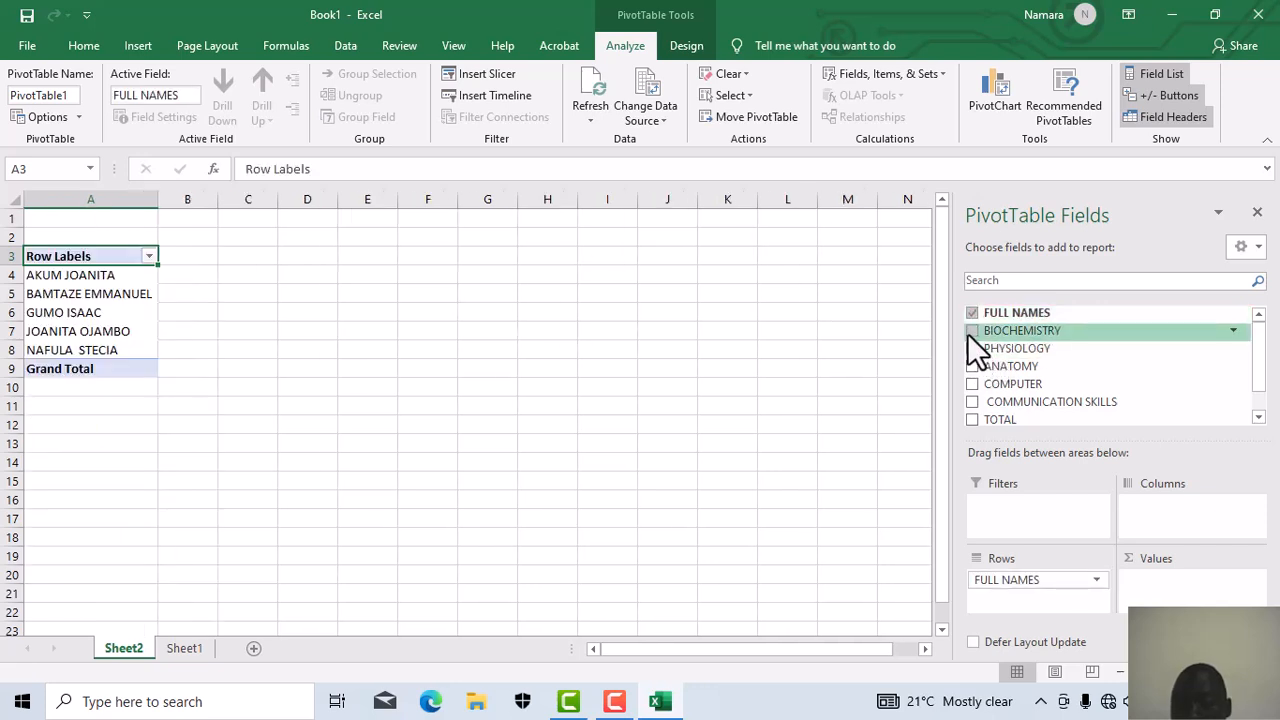
{"action": "left_click", "coordinate": [971, 330]}
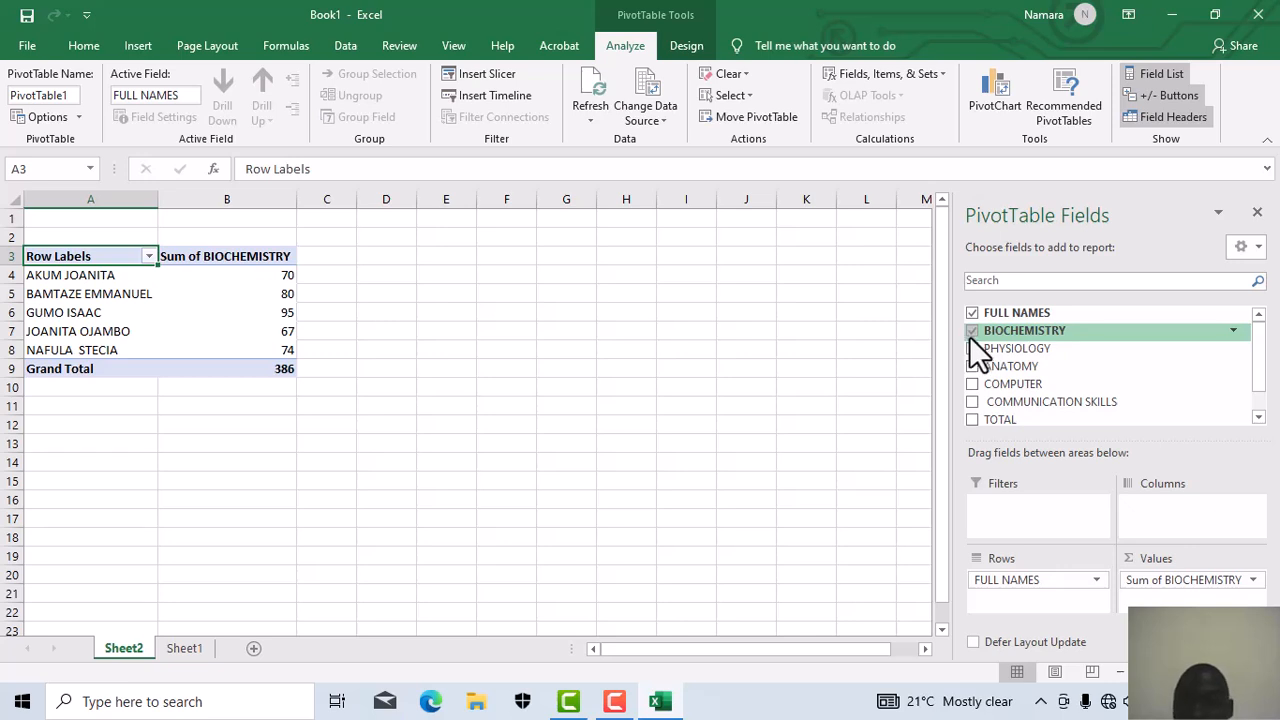
{"action": "left_click", "coordinate": [971, 349]}
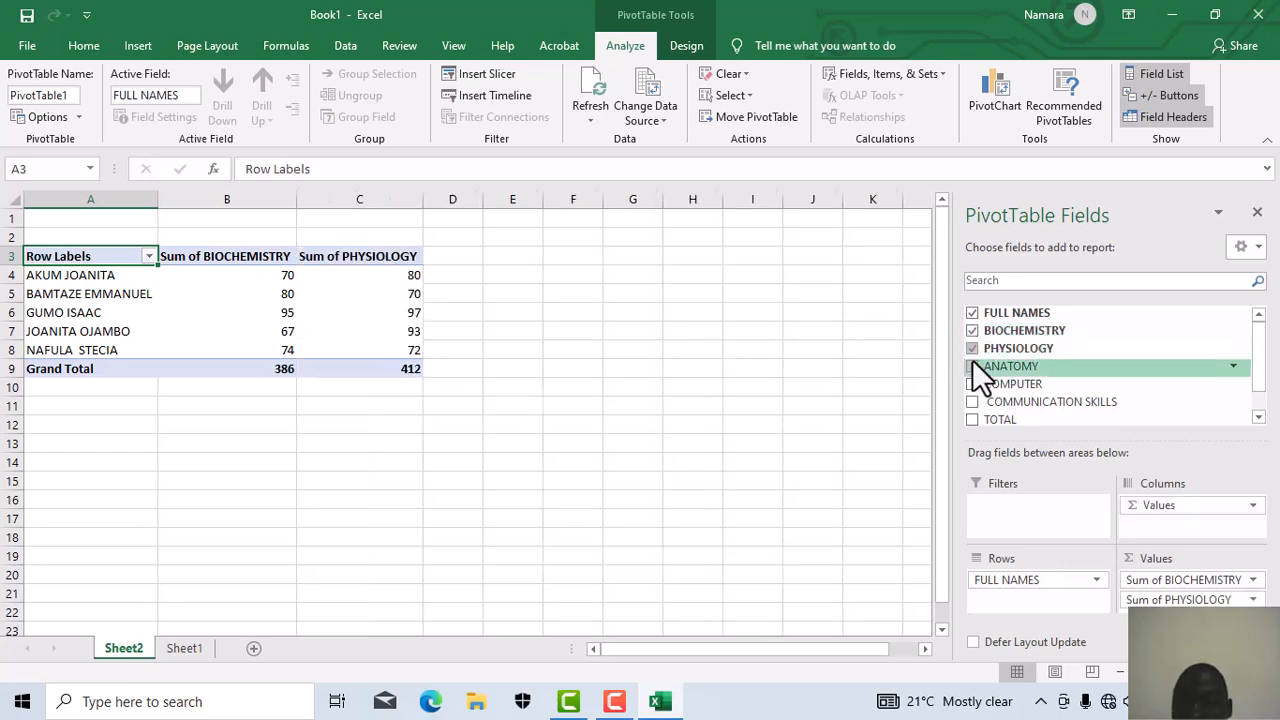
{"action": "left_click", "coordinate": [972, 365]}
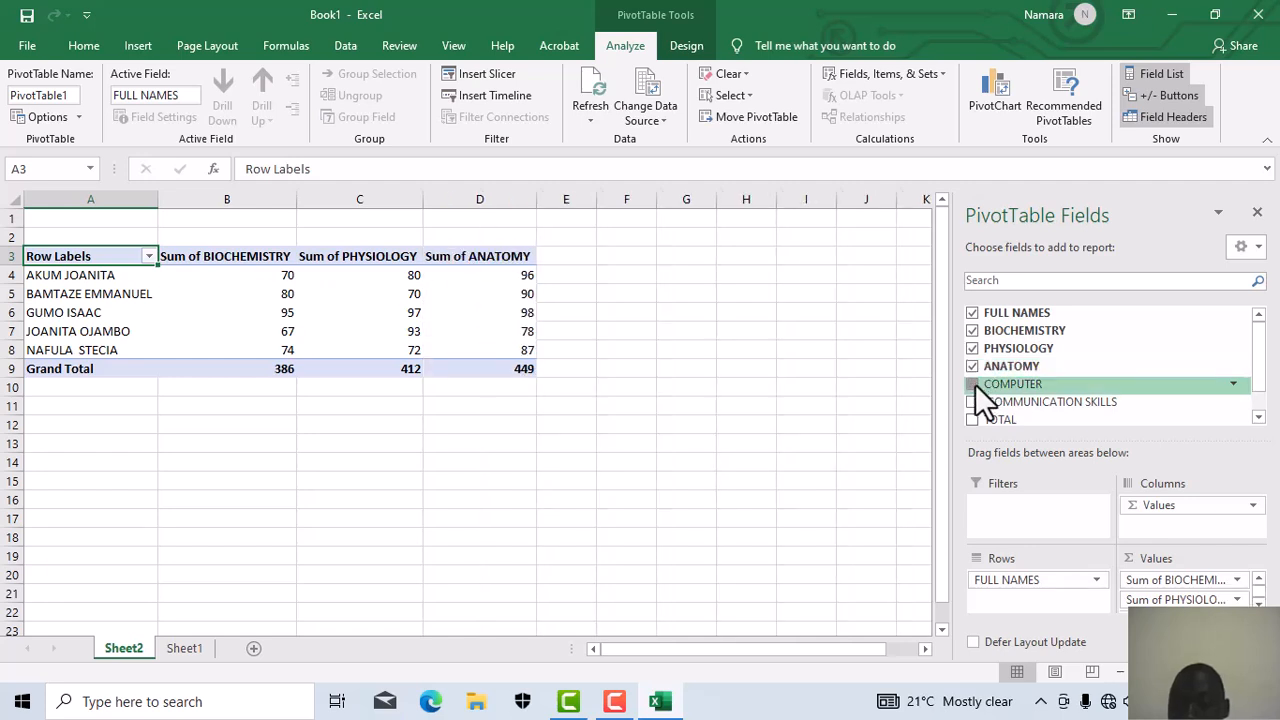
{"action": "left_click", "coordinate": [973, 384]}
{"action": "left_click", "coordinate": [972, 401]}
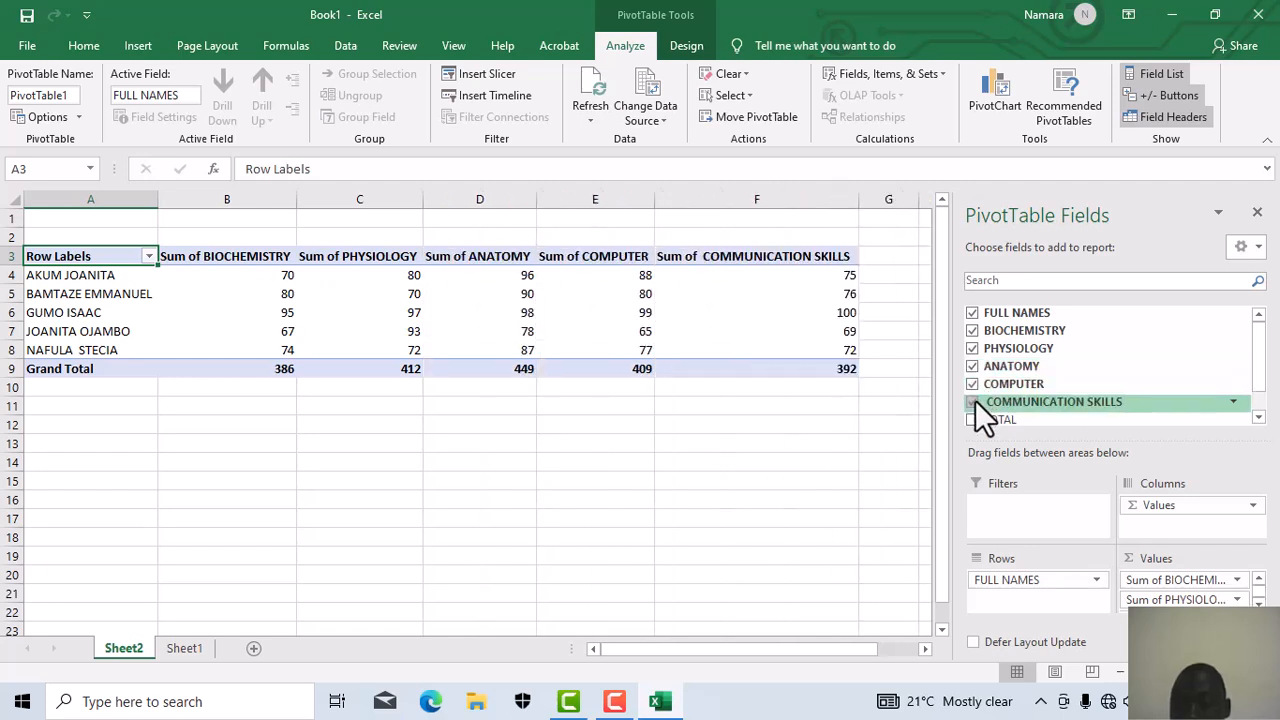
{"action": "left_click", "coordinate": [971, 419]}
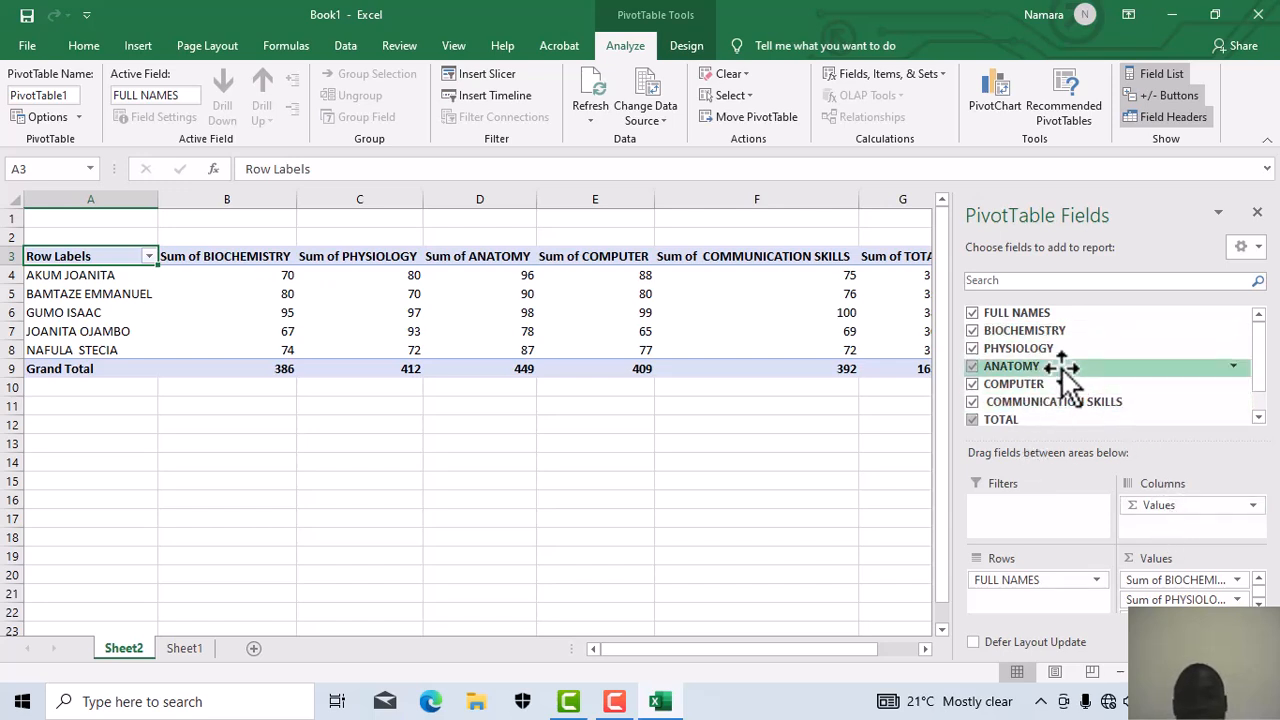
Step: Hide the PivotTable Fields pane to reveal the full summary including Sum of TOTAL
{"action": "left_click", "coordinate": [1257, 213]}
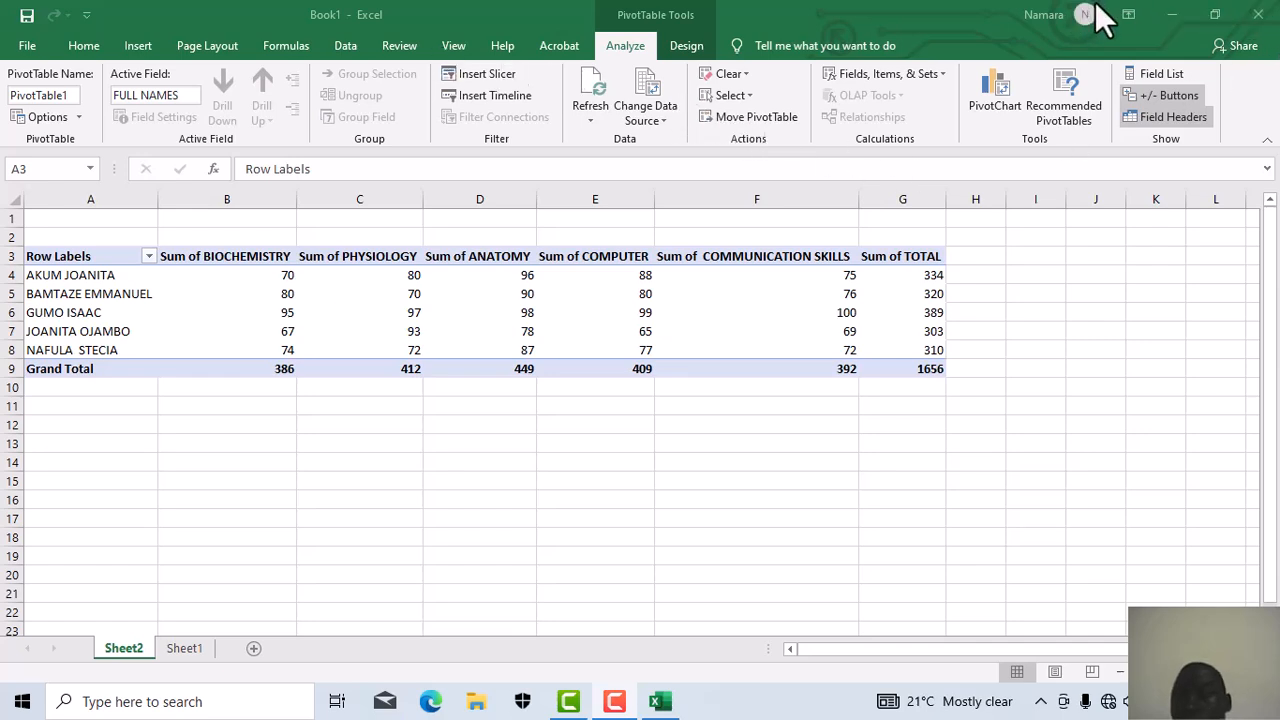
{"action": "left_click", "coordinate": [1168, 35]}
Step: Try a light blue PivotTable style, then settle on the light orange style
{"action": "left_click", "coordinate": [679, 38]}
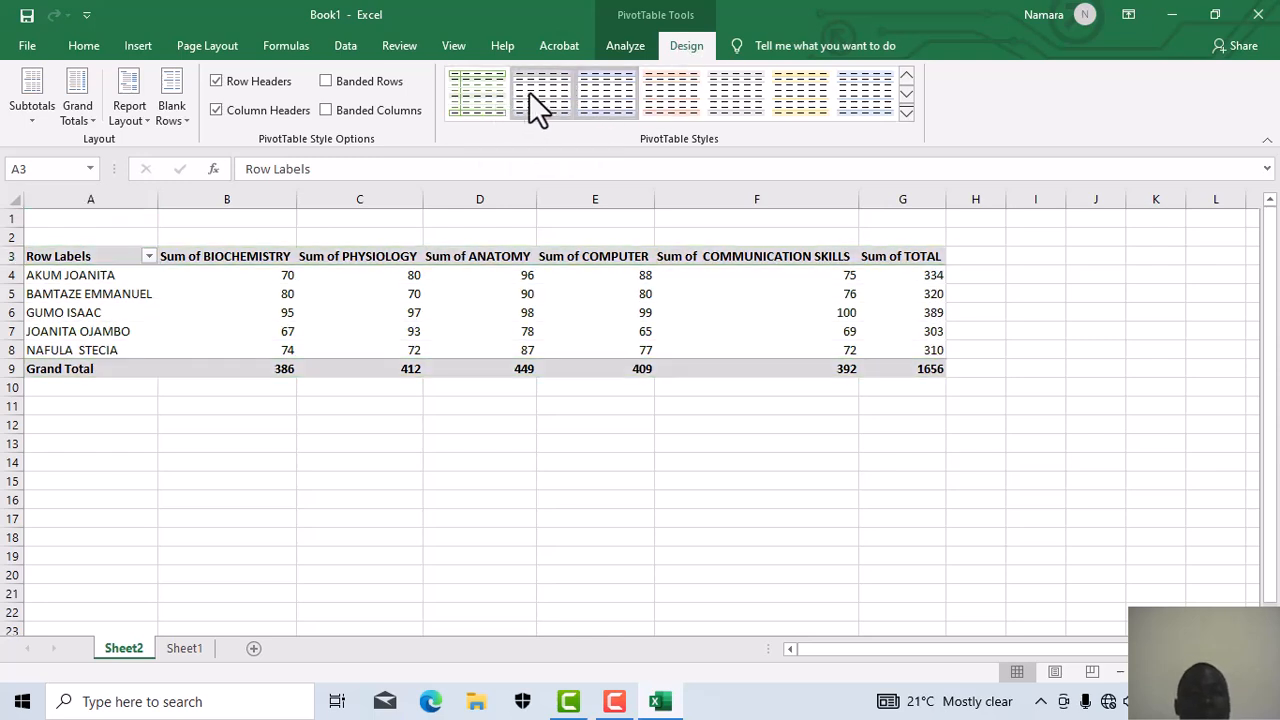
{"action": "left_click", "coordinate": [608, 88]}
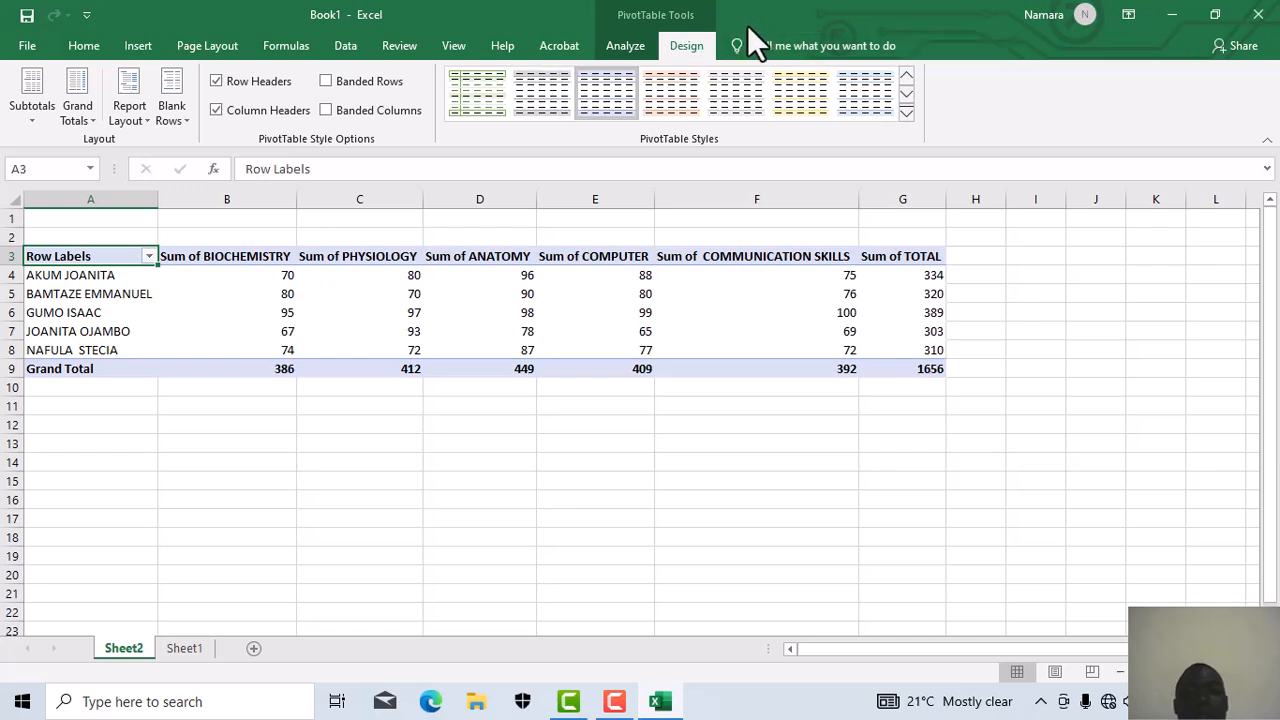
{"action": "left_click", "coordinate": [677, 109]}
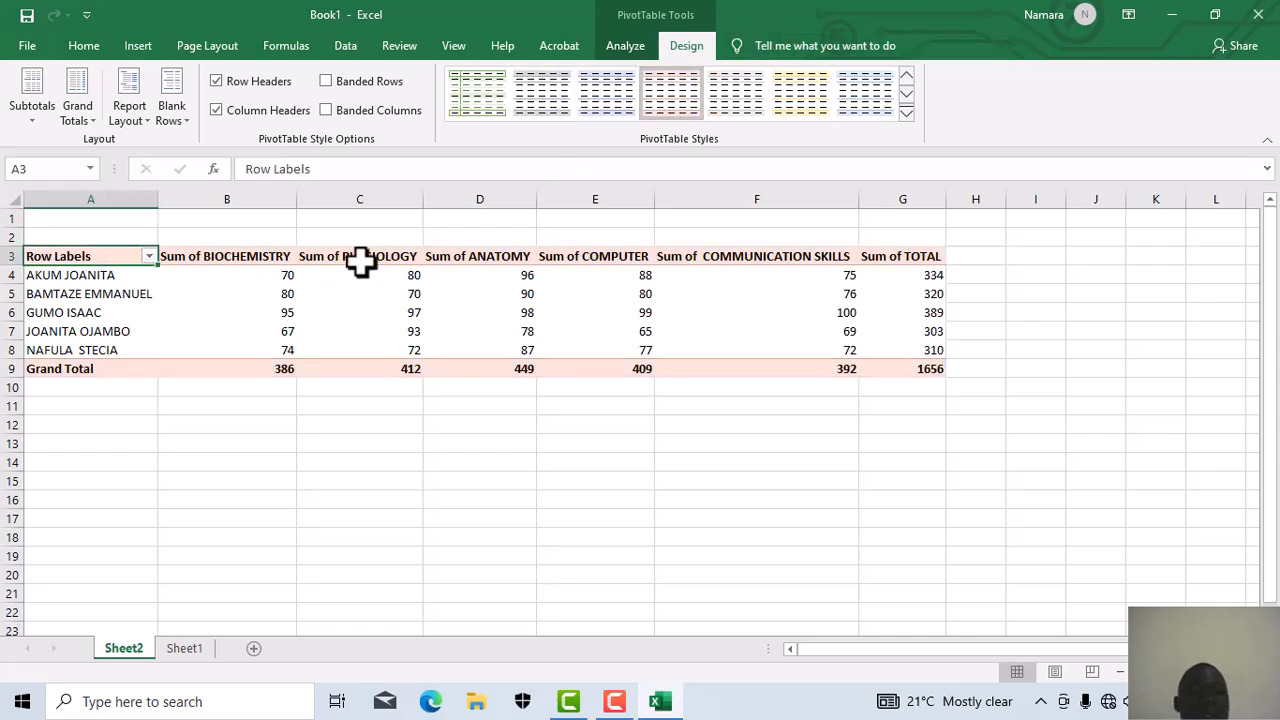
{"action": "left_click", "coordinate": [147, 108]}
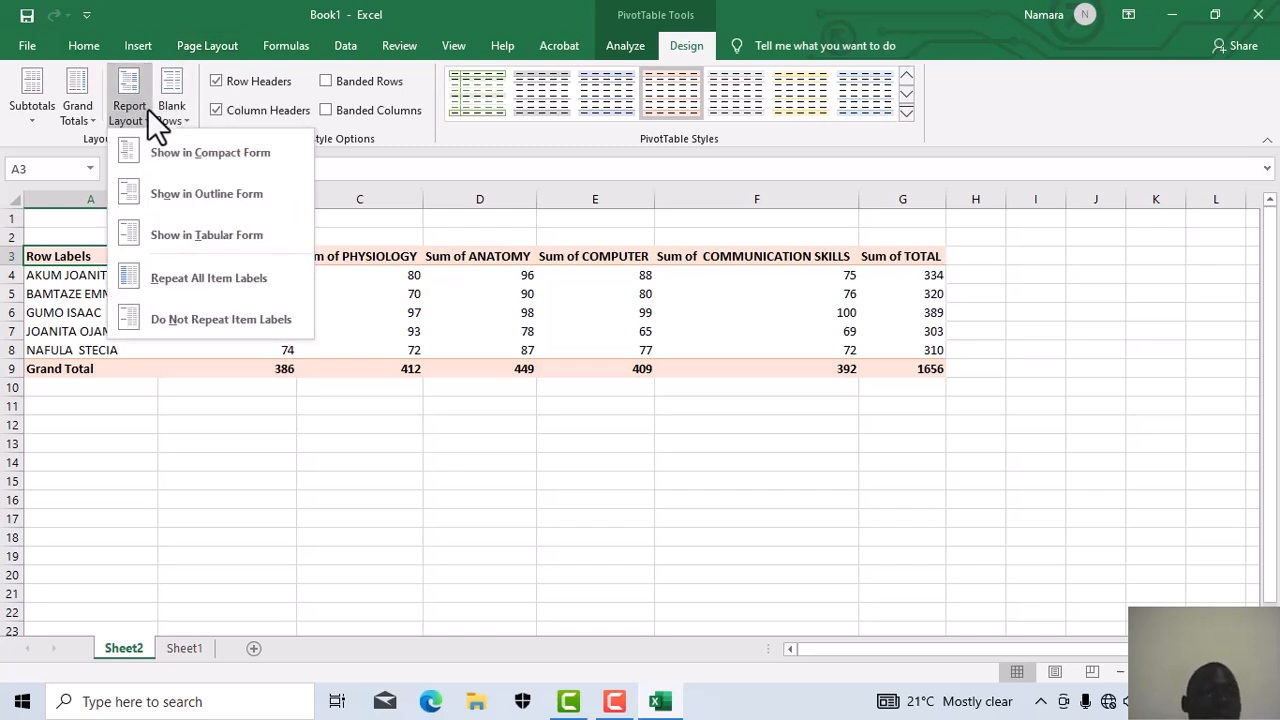
Step: Set the PivotTable's Report Layout to Show in Outline Form
{"action": "left_click", "coordinate": [180, 201]}
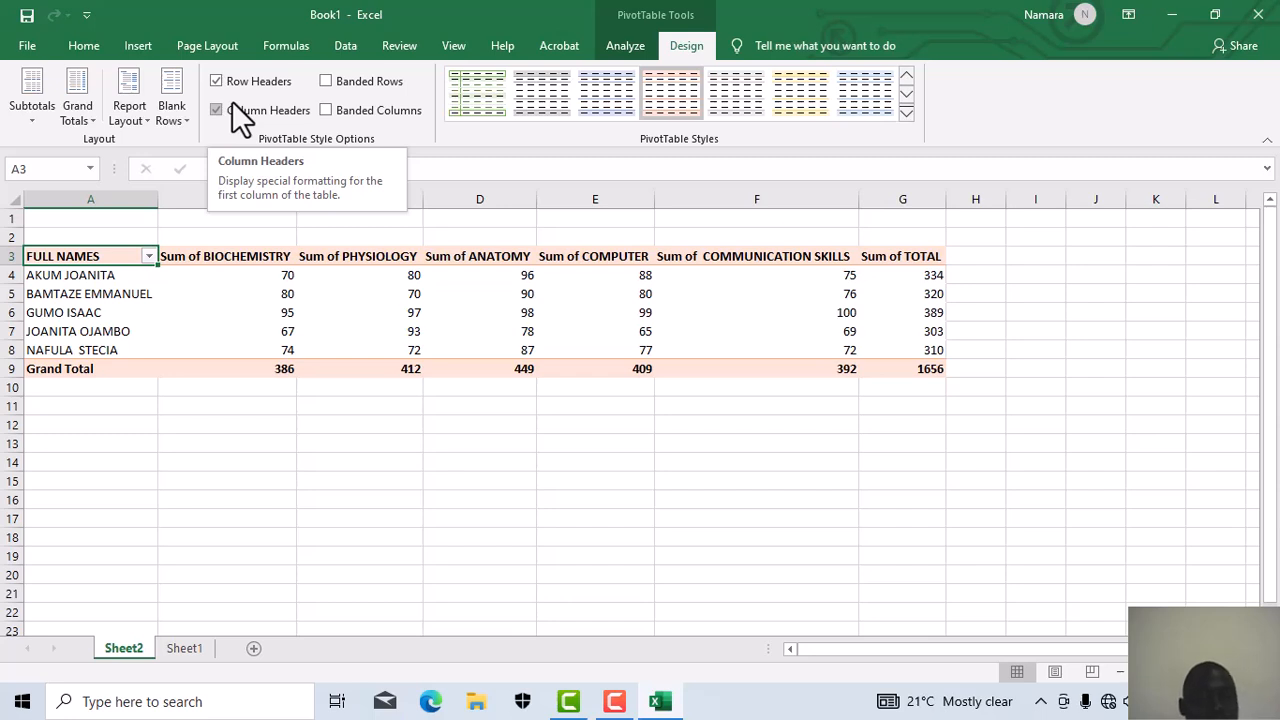
{"action": "left_click", "coordinate": [284, 228]}
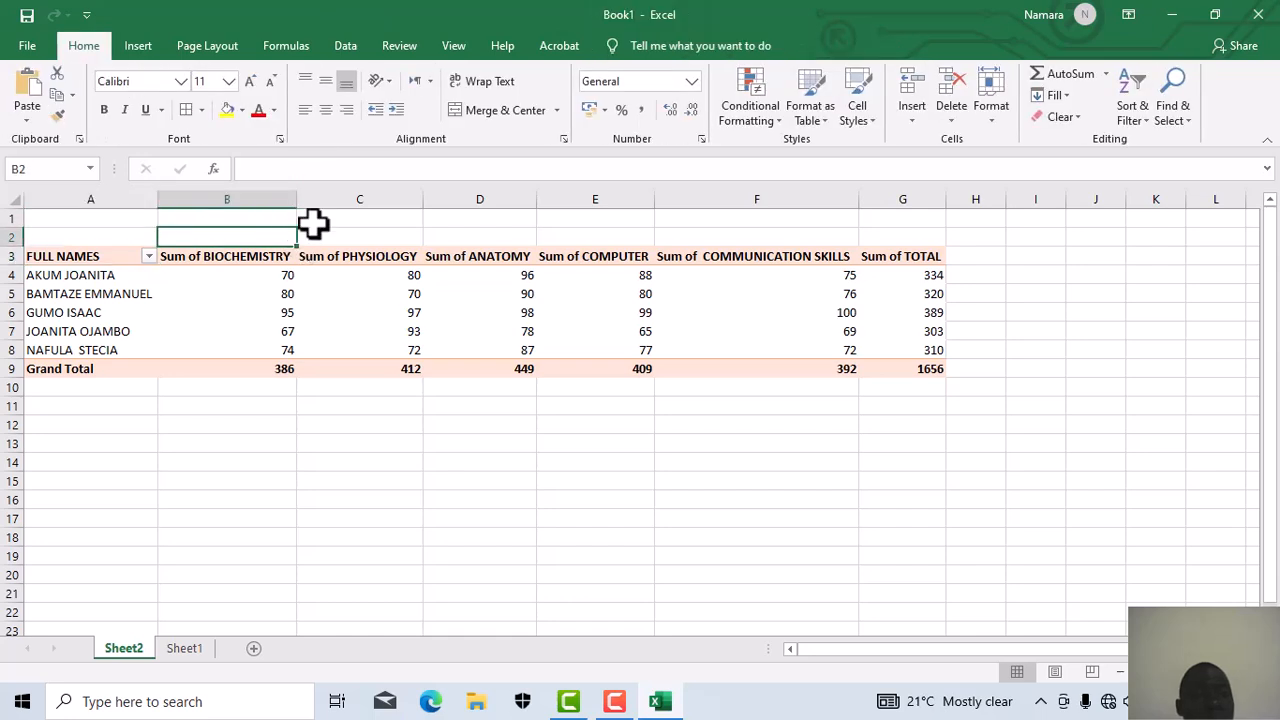
{"action": "left_click", "coordinate": [362, 222]}
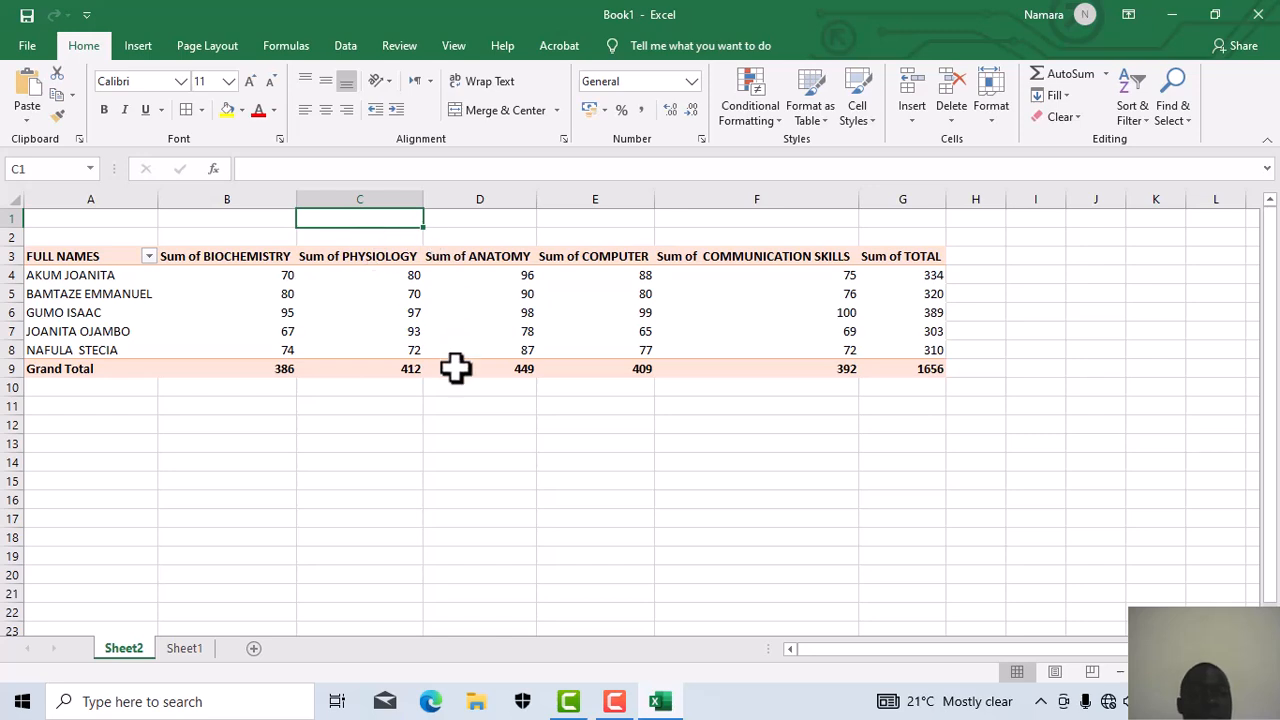
{"action": "left_click", "coordinate": [465, 420]}
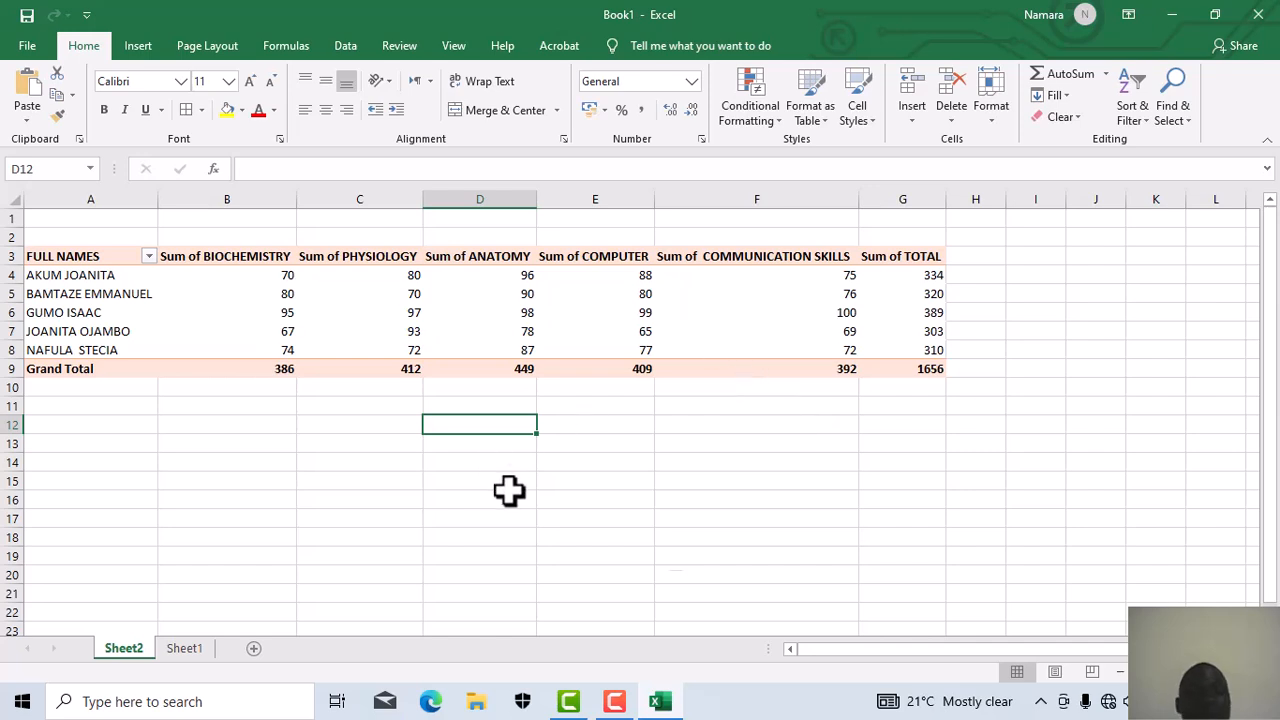
{"action": "left_click", "coordinate": [146, 40]}
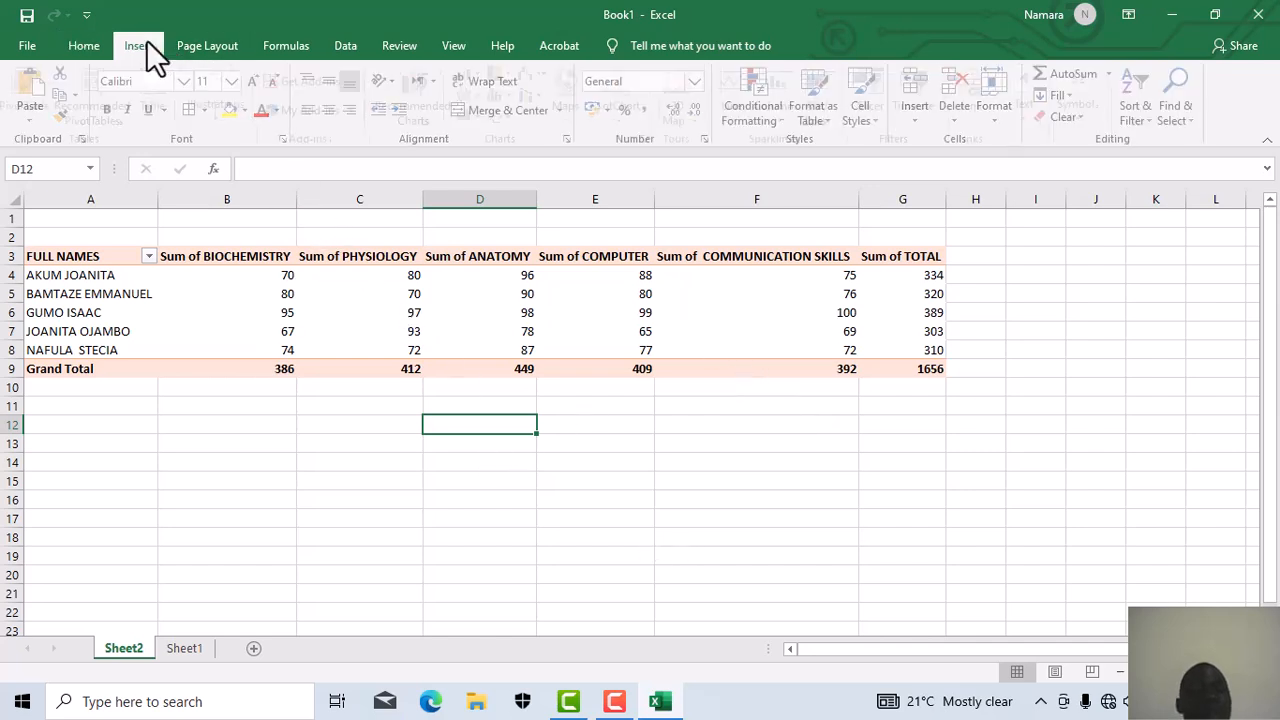
{"action": "left_click", "coordinate": [212, 50]}
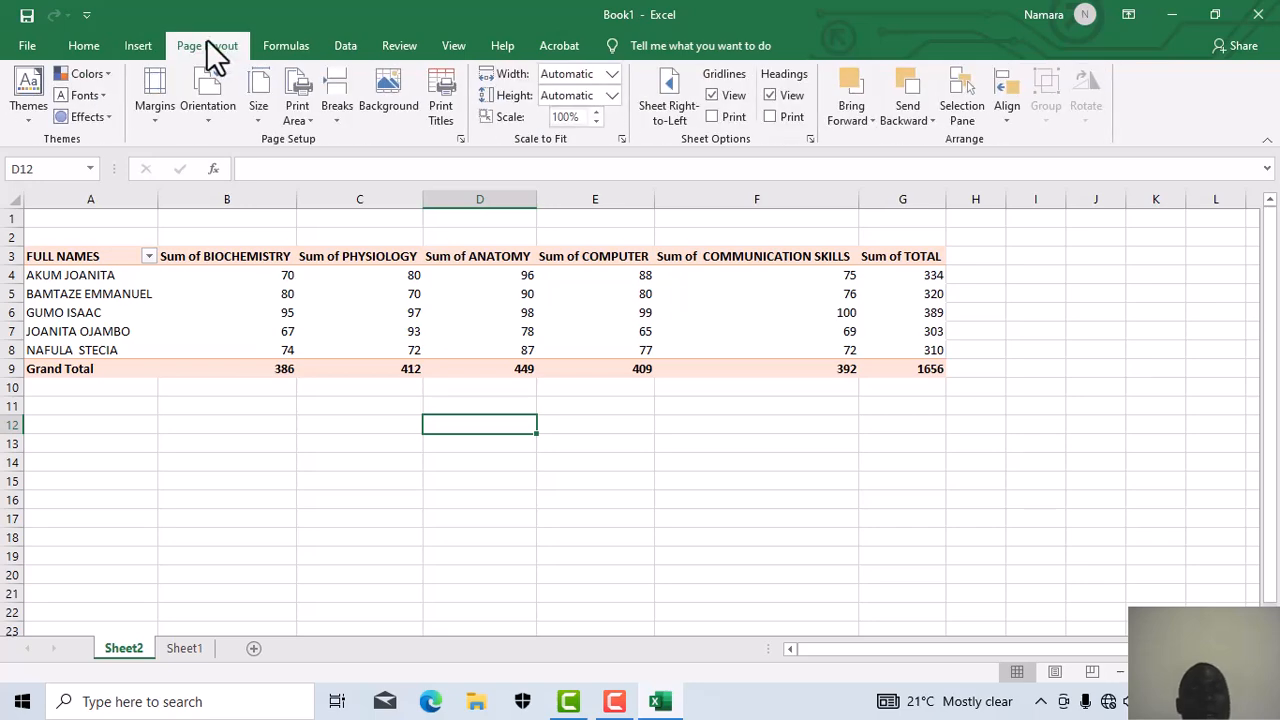
{"action": "left_click", "coordinate": [295, 50]}
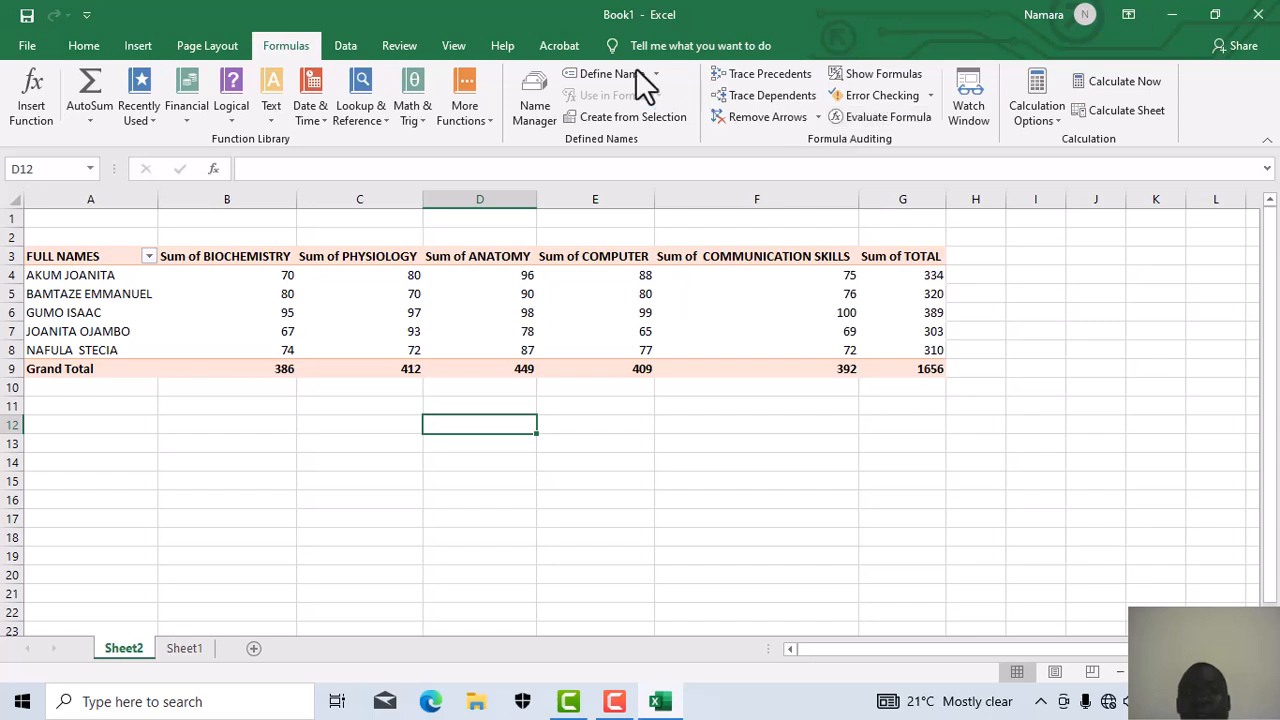
{"action": "left_click", "coordinate": [349, 45]}
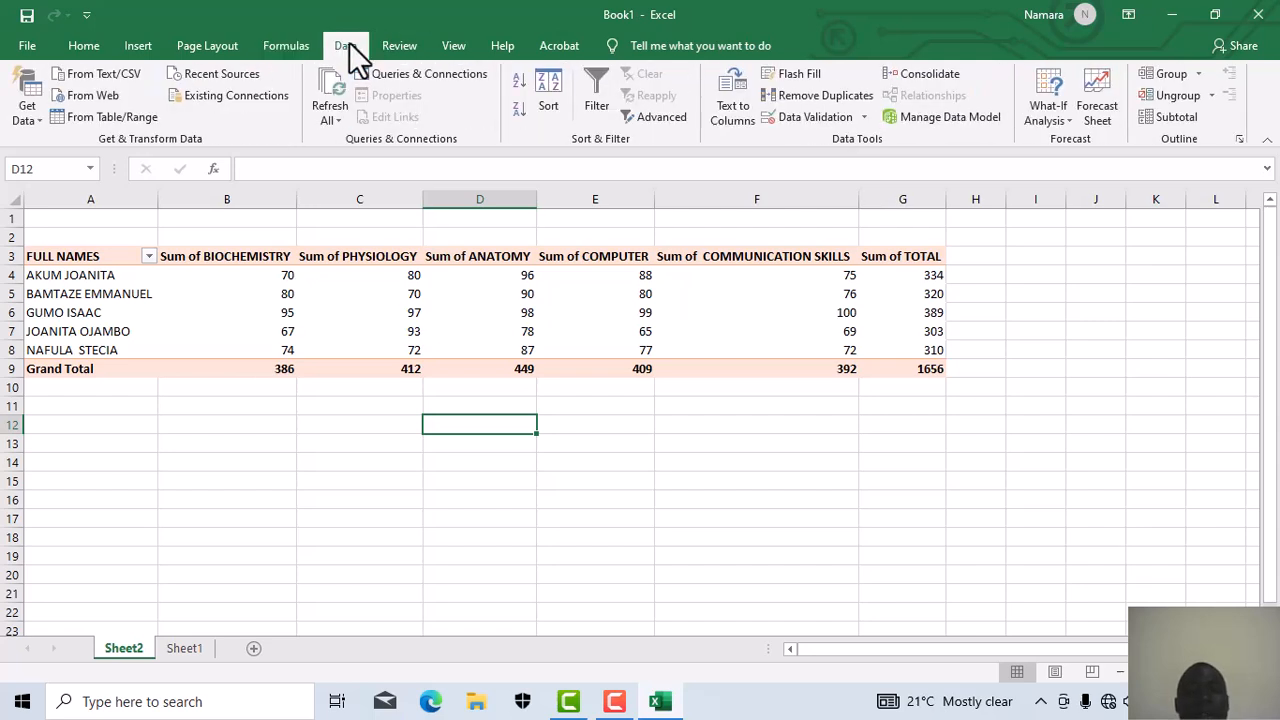
{"action": "left_click", "coordinate": [440, 45]}
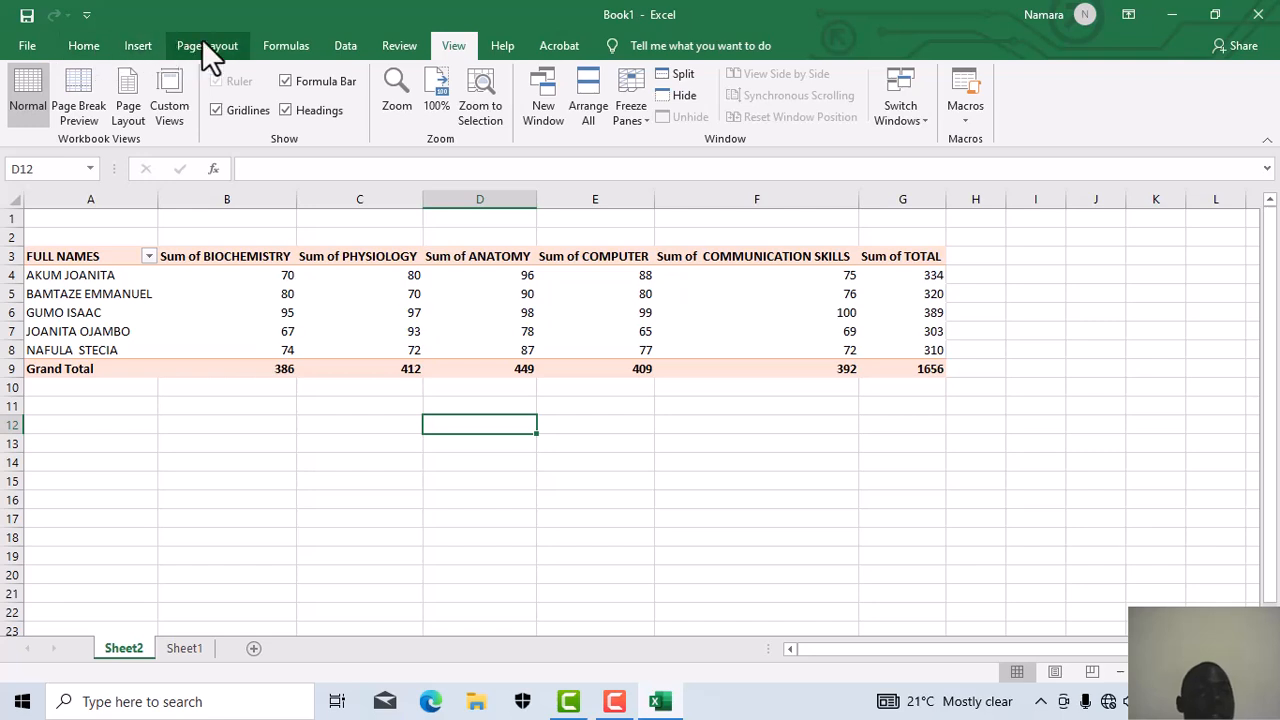
{"action": "left_click", "coordinate": [157, 38]}
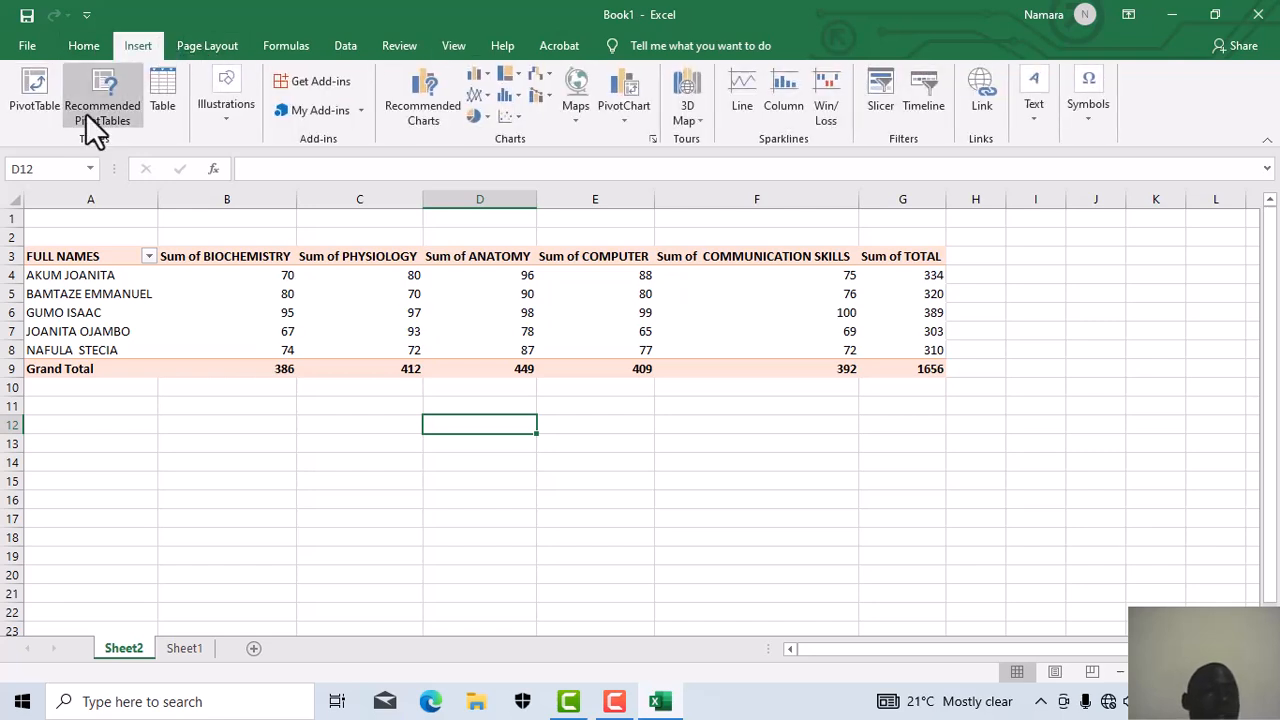